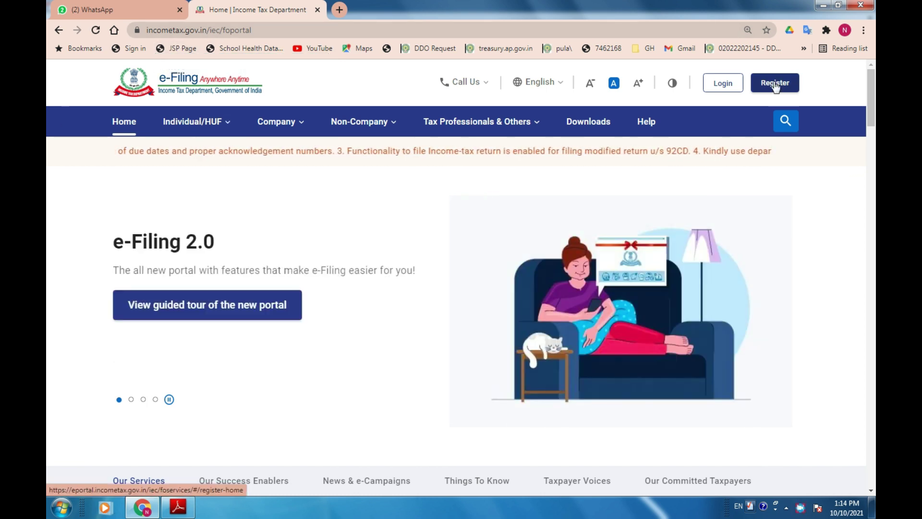
Browse the Home, Individual/HUF and other menus, then reach the portal's Login page.
click(769, 84)
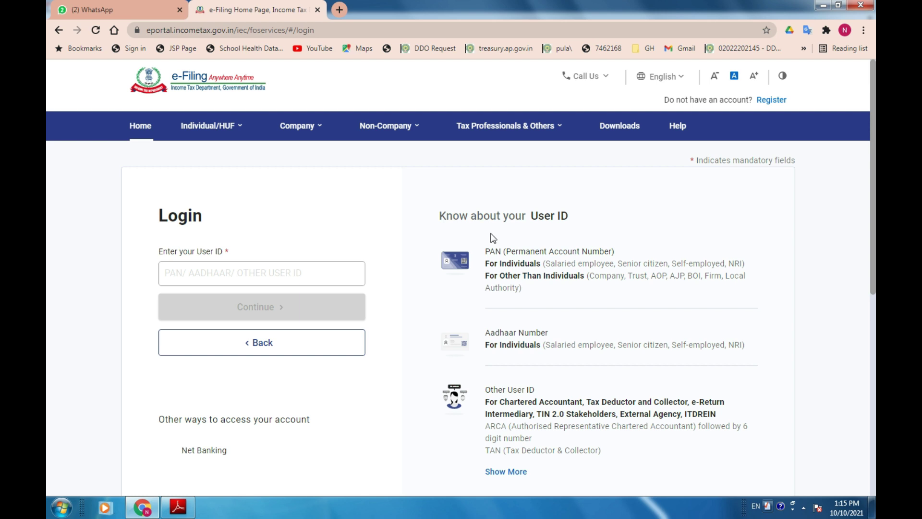
click(151, 128)
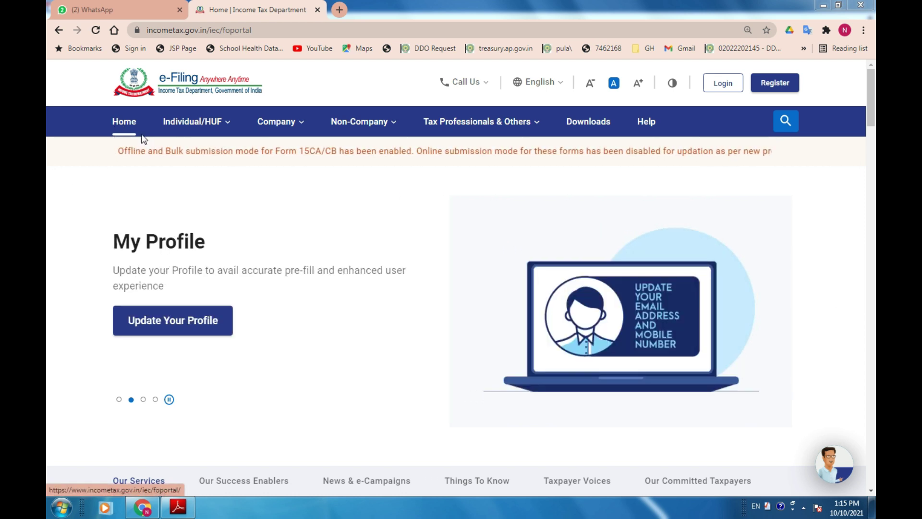
click(192, 125)
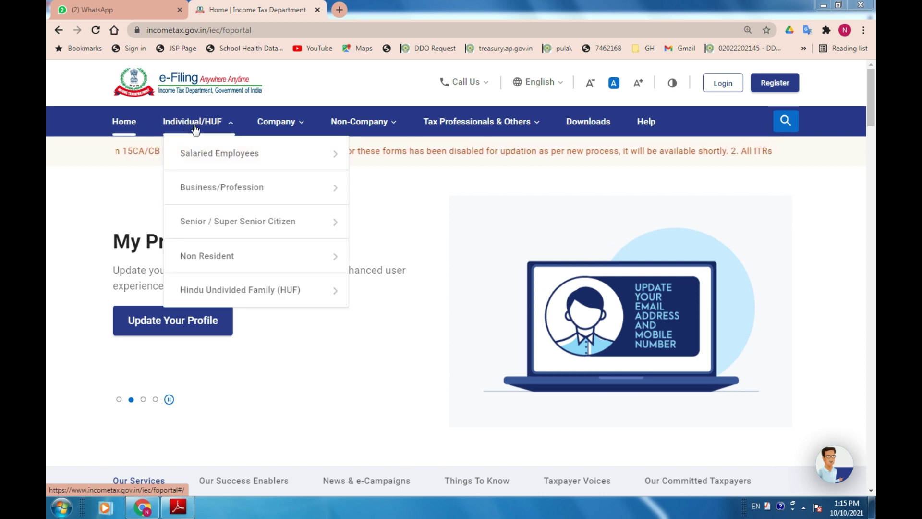
click(361, 126)
click(531, 130)
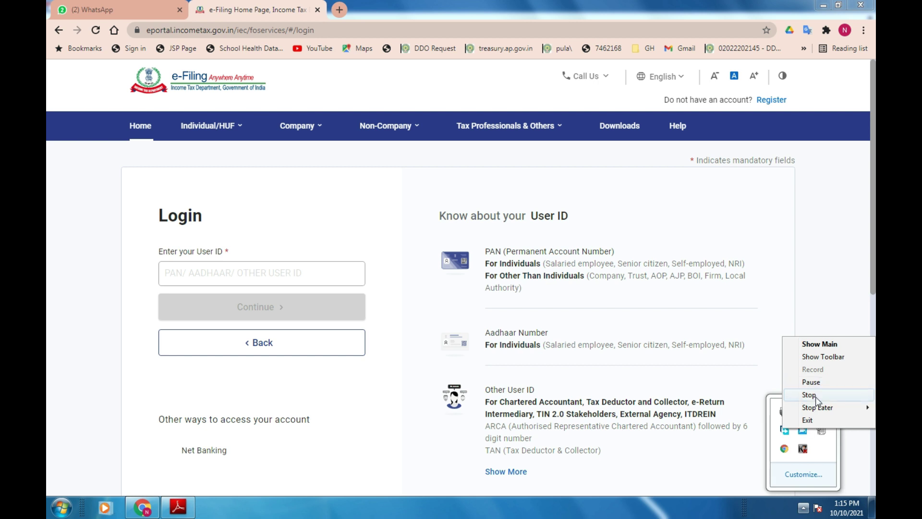
Enter the PAN as the User ID and continue to the password step.
click(819, 382)
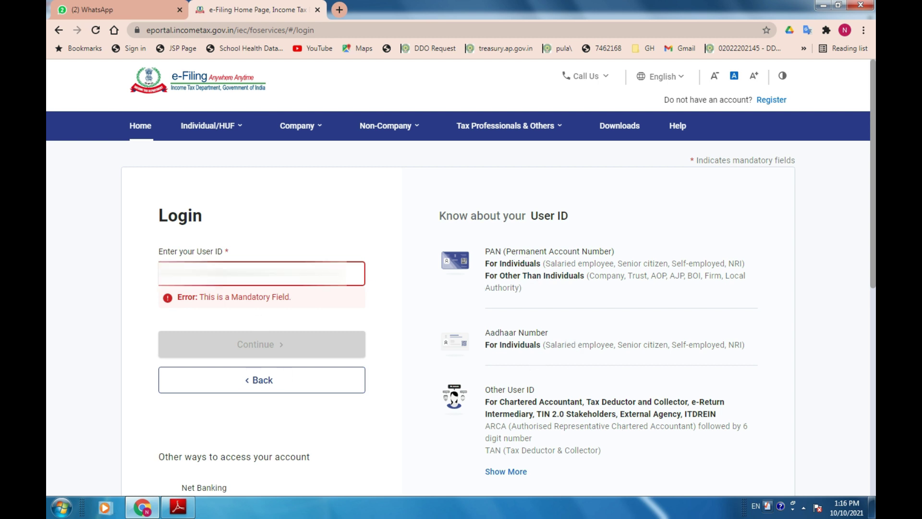
text(A)
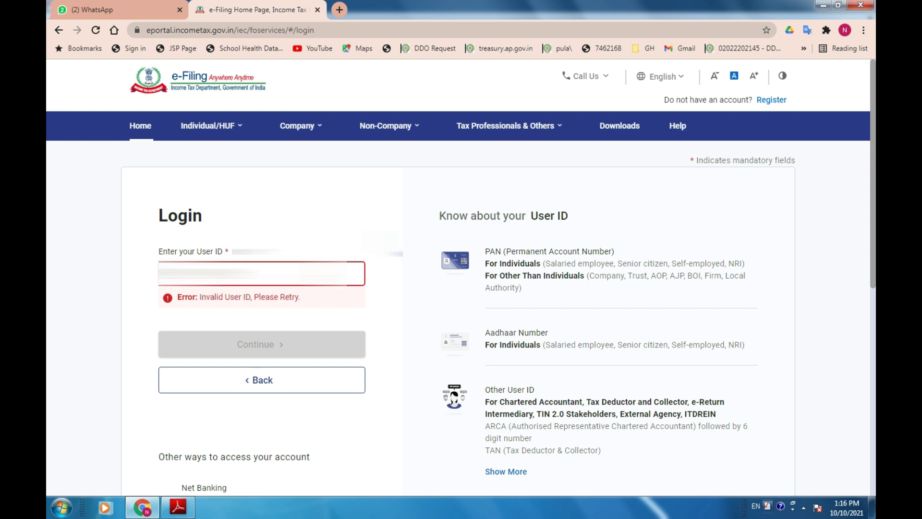
text(A)
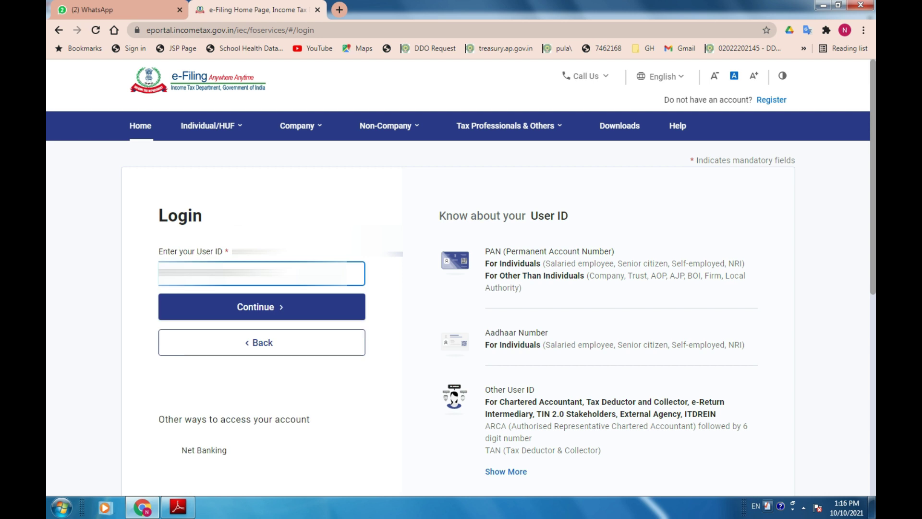
click(254, 310)
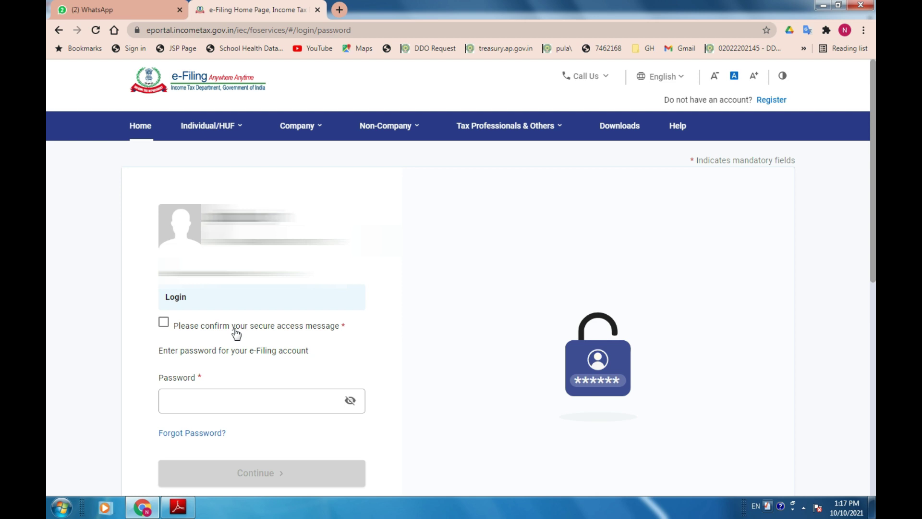
Confirm the secure access message and sign in with the account password.
click(169, 325)
click(212, 403)
text(•••••)
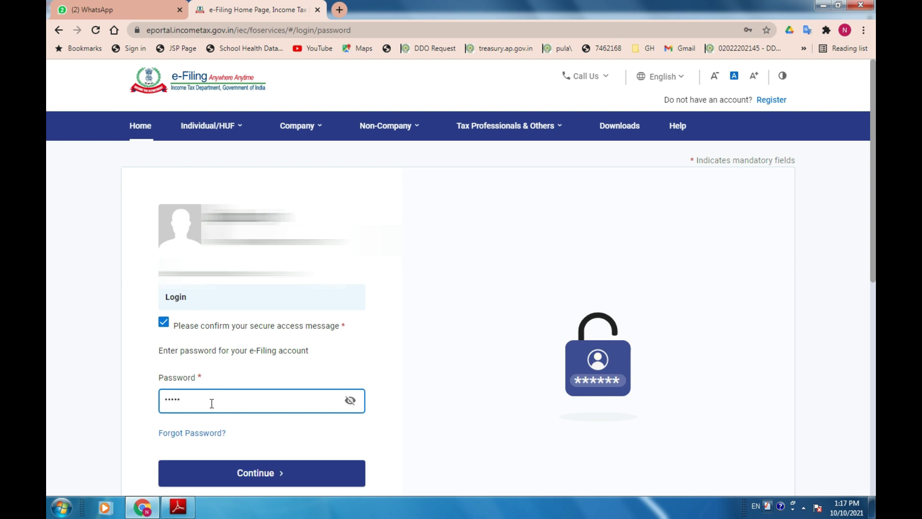
click(262, 472)
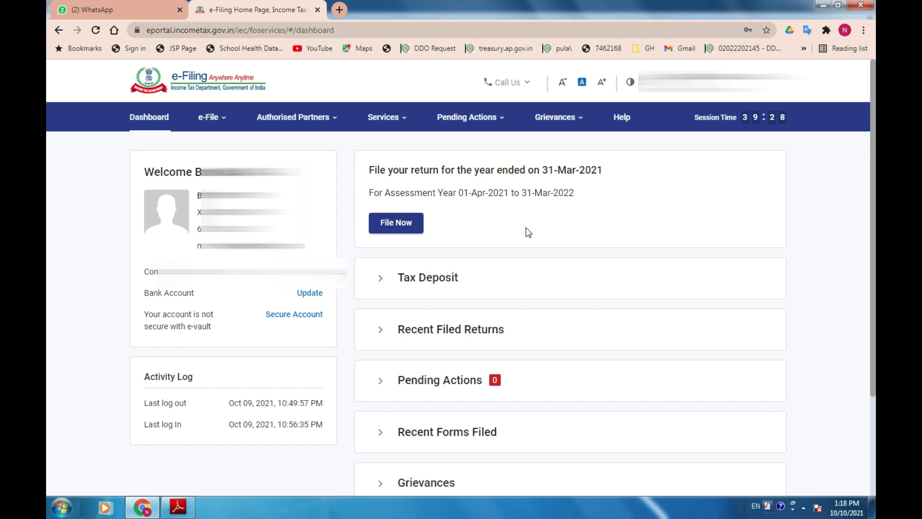
Request Form 26AS via e-File > Income Tax Returns and accept the disclaimer.
click(207, 119)
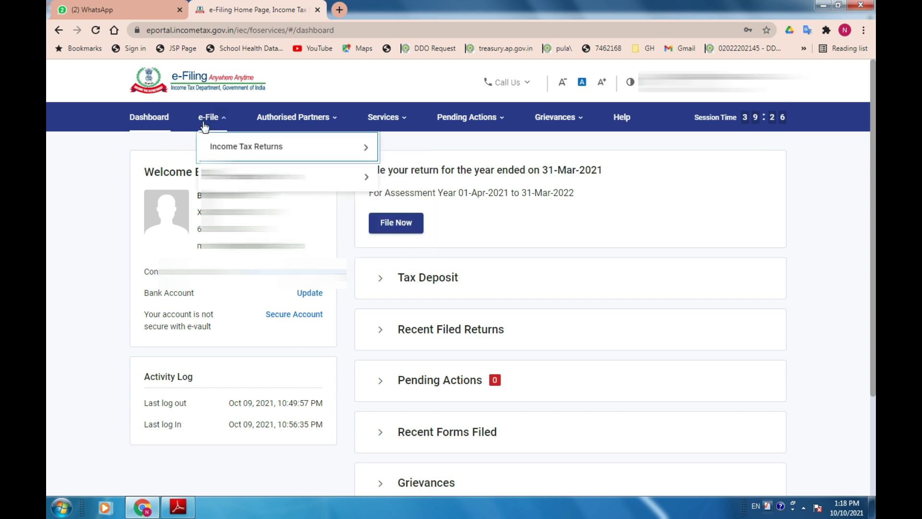
mouse_move(222, 150)
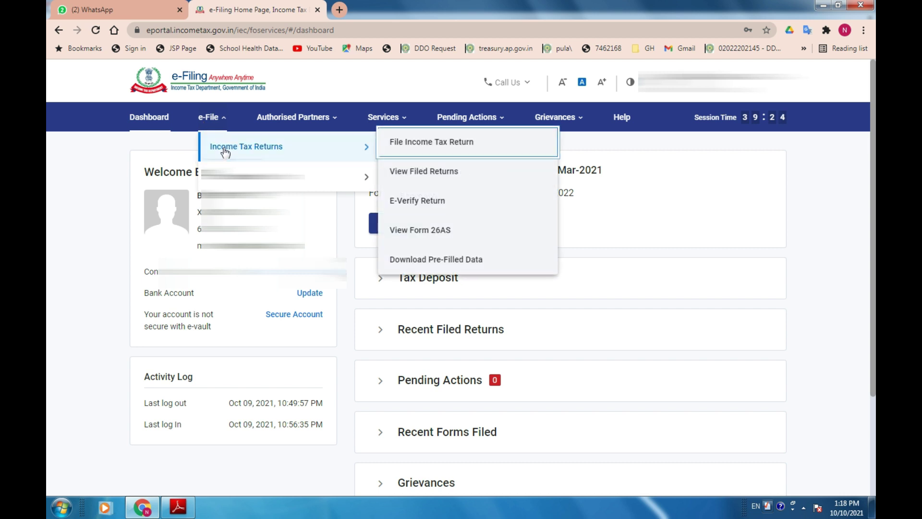
click(439, 232)
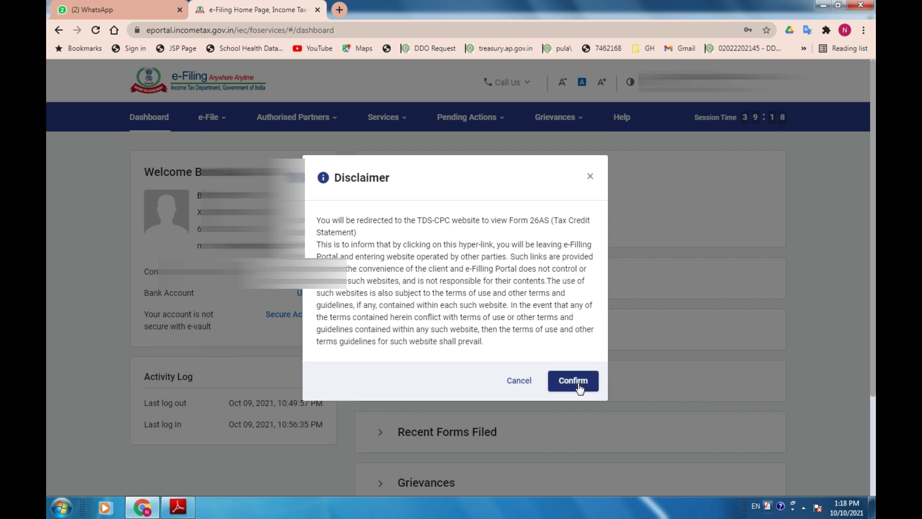
click(579, 384)
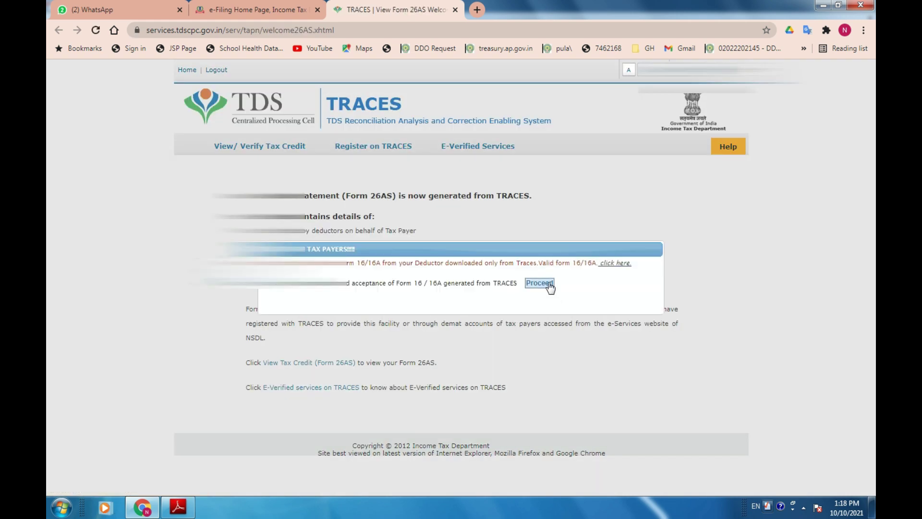
Dismiss the TRACES notice and view the 2018-19 Form 26AS as HTML.
click(549, 284)
click(287, 363)
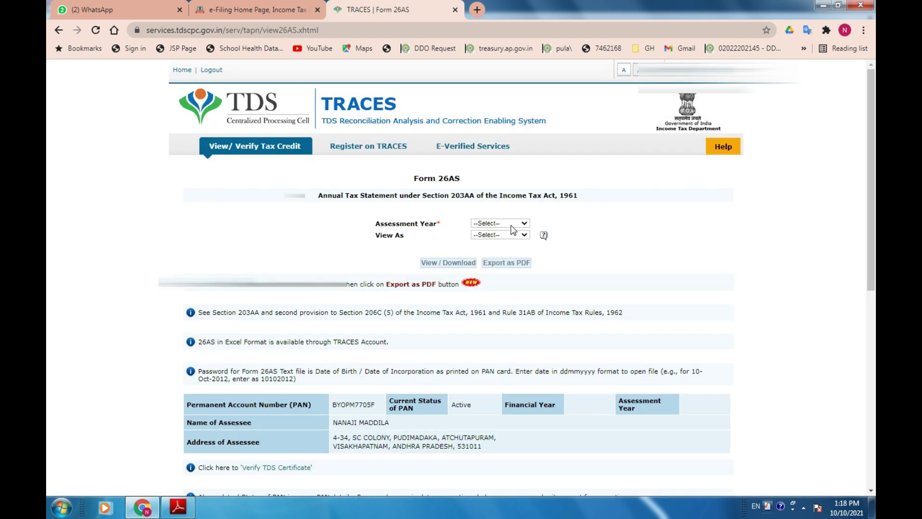
click(513, 226)
click(500, 234)
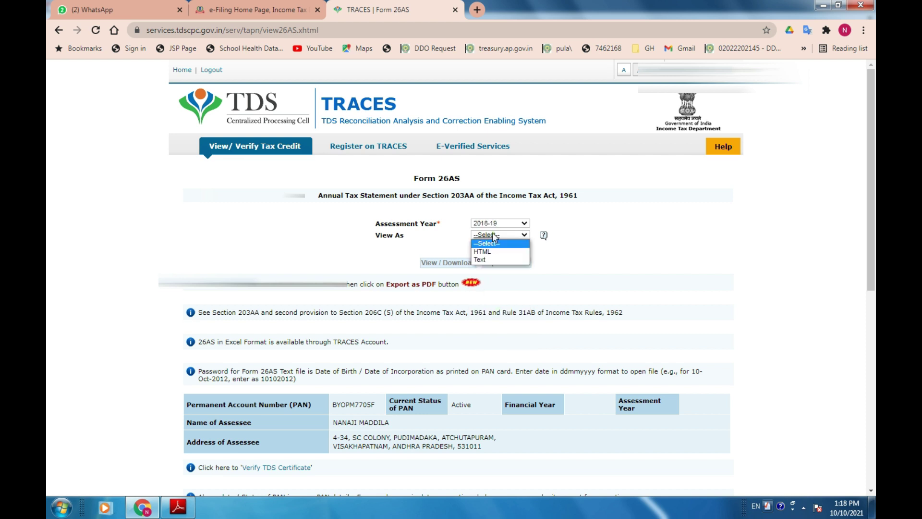
click(497, 251)
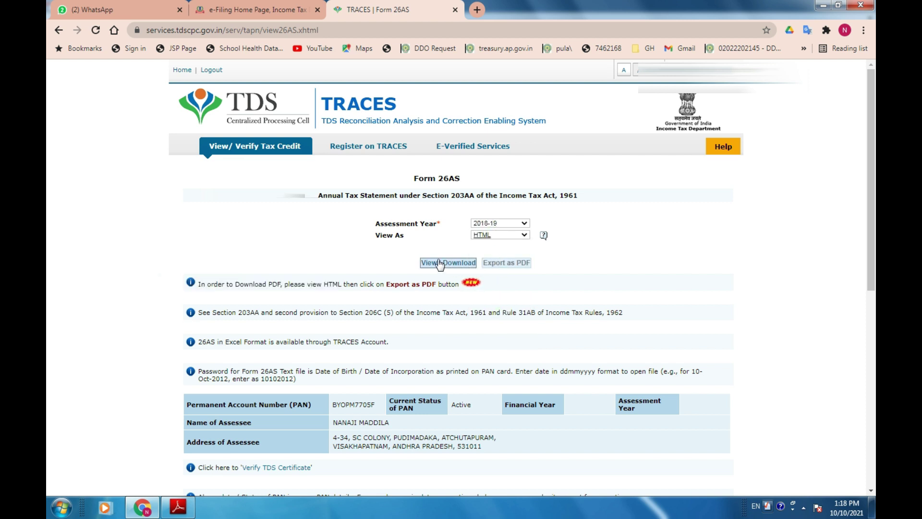
click(438, 263)
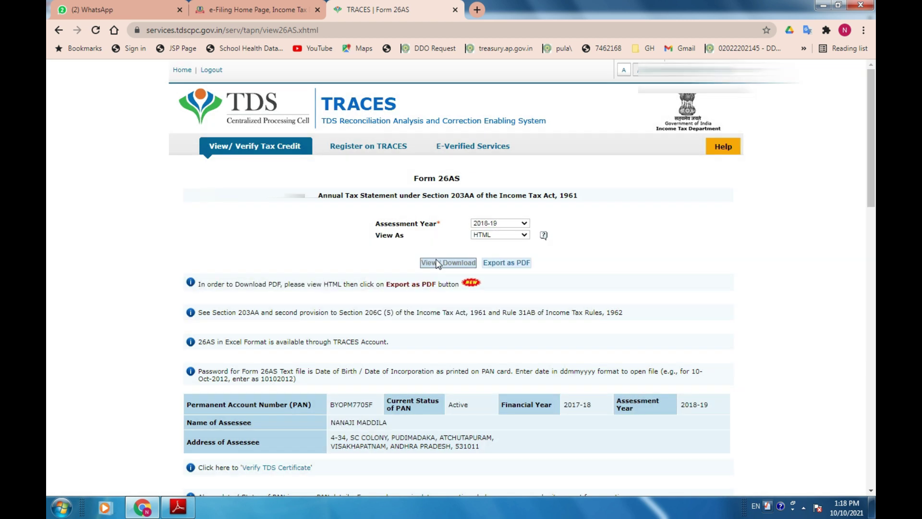
Save that statement as PDF, then display the 2019-20 Form 26AS showing 449.00 TDS.
click(508, 269)
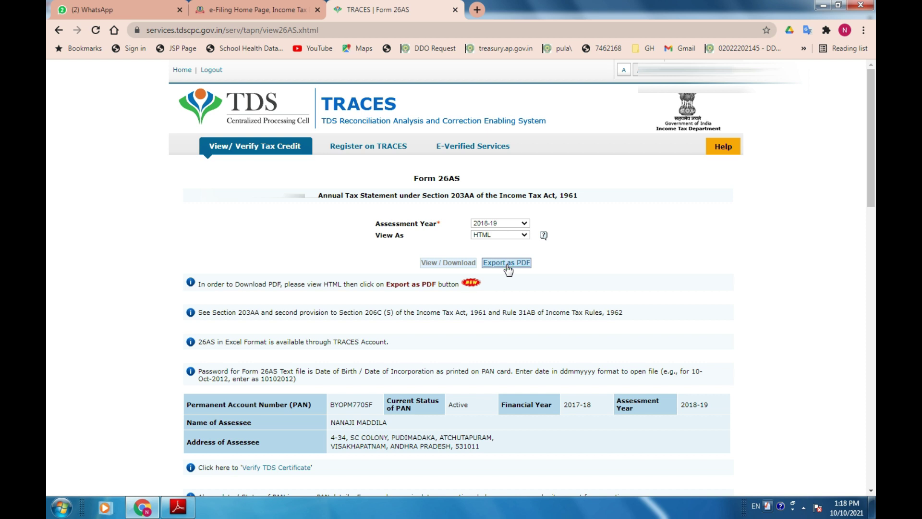
click(499, 223)
click(486, 321)
click(458, 263)
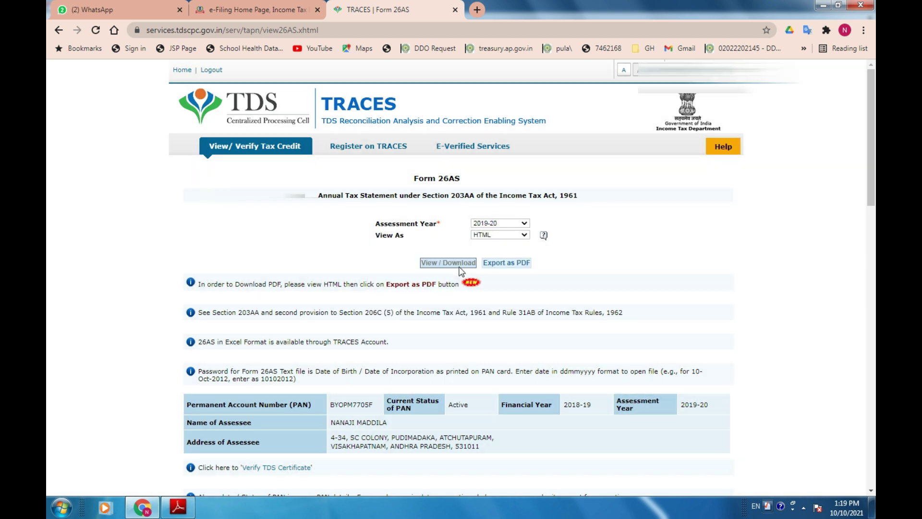
scroll(497, 352, down, 10)
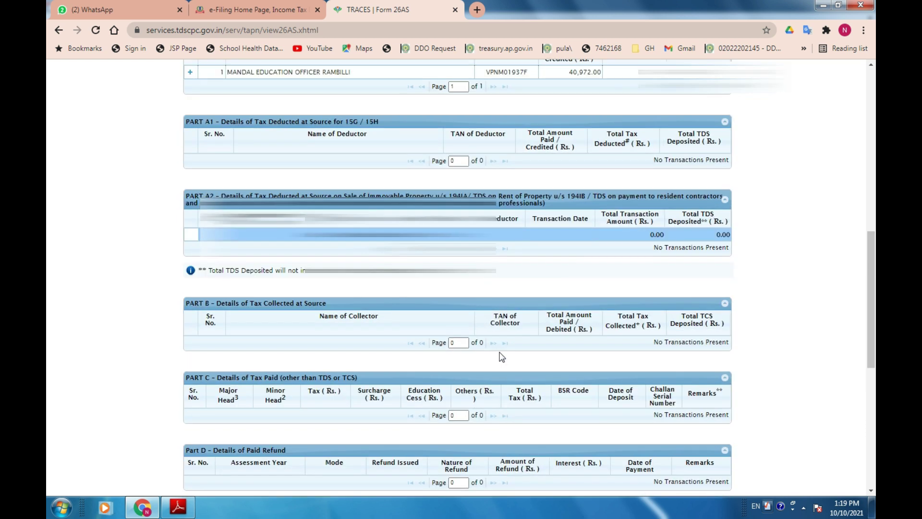
scroll(672, 274, up, 1)
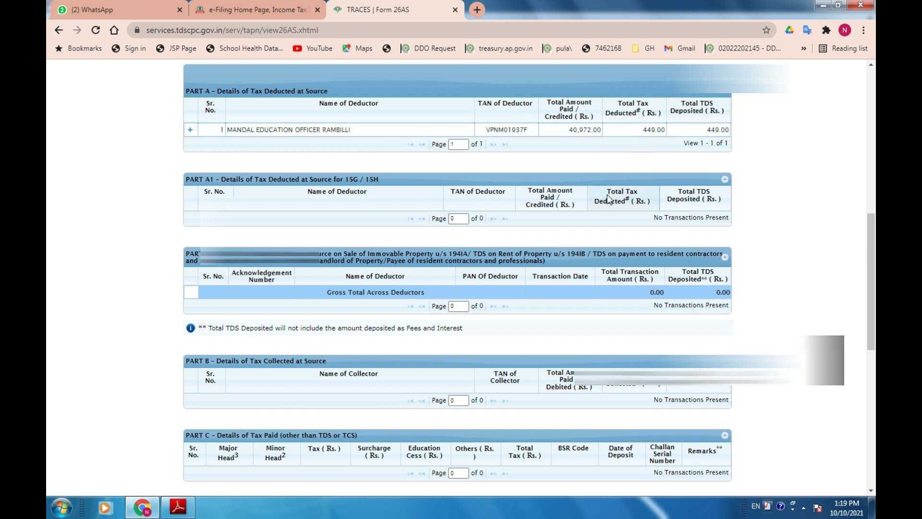
Back on the e-Filing tab, start an online income tax return for AY 2021-22.
click(302, 9)
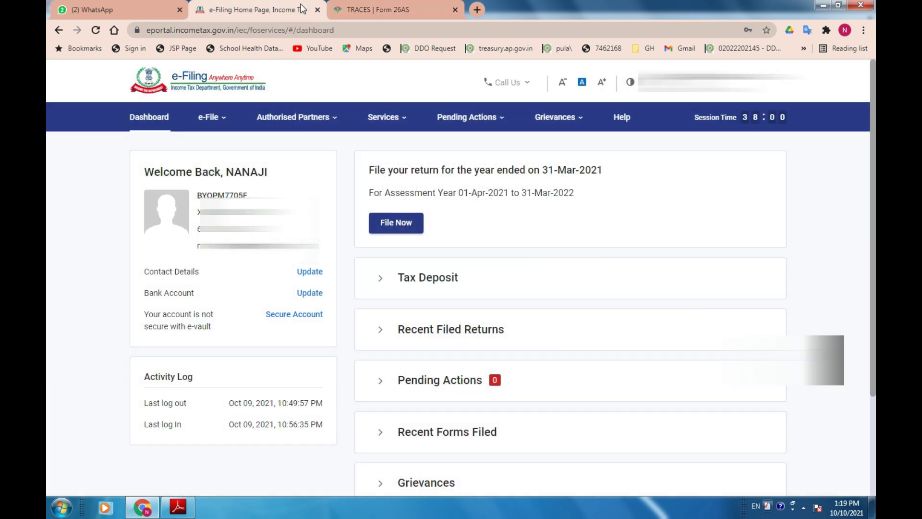
click(211, 120)
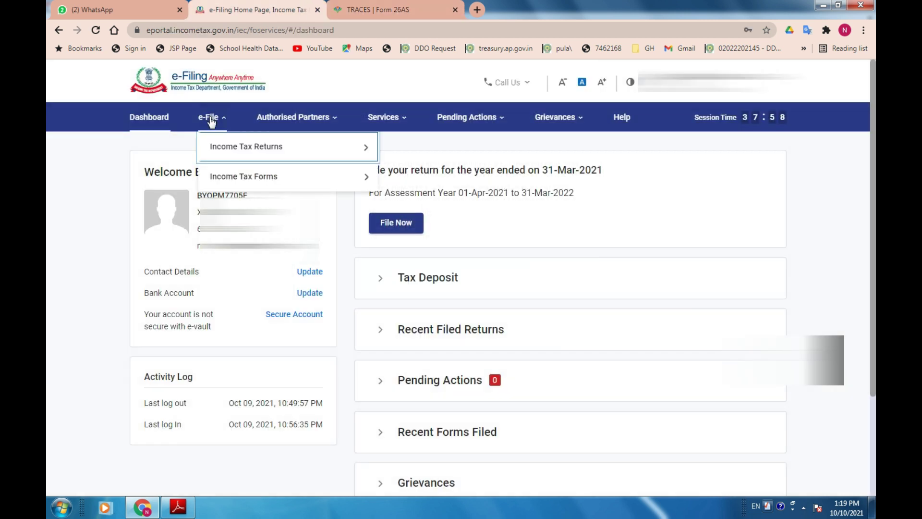
mouse_move(284, 174)
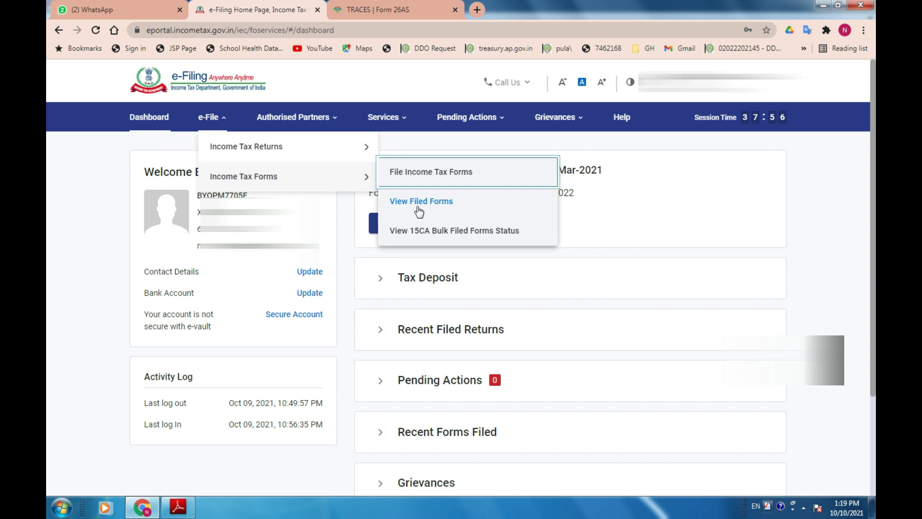
mouse_move(283, 155)
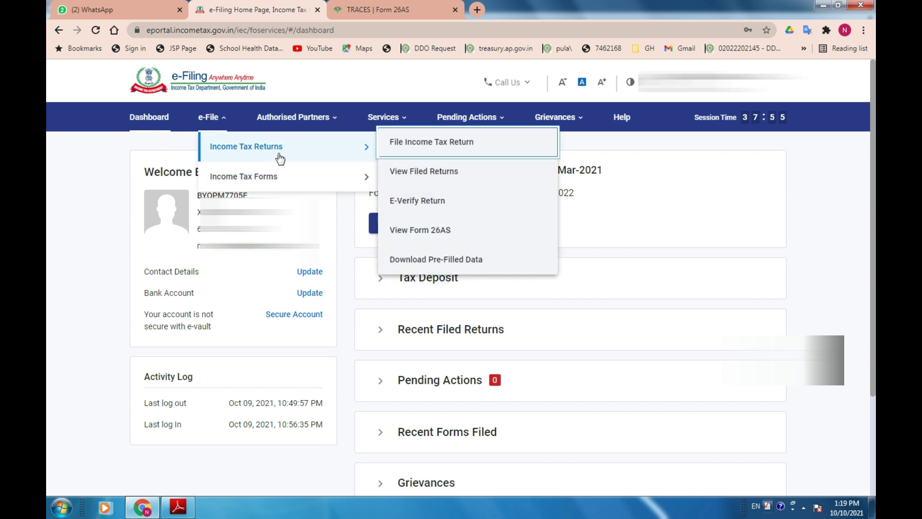
click(412, 147)
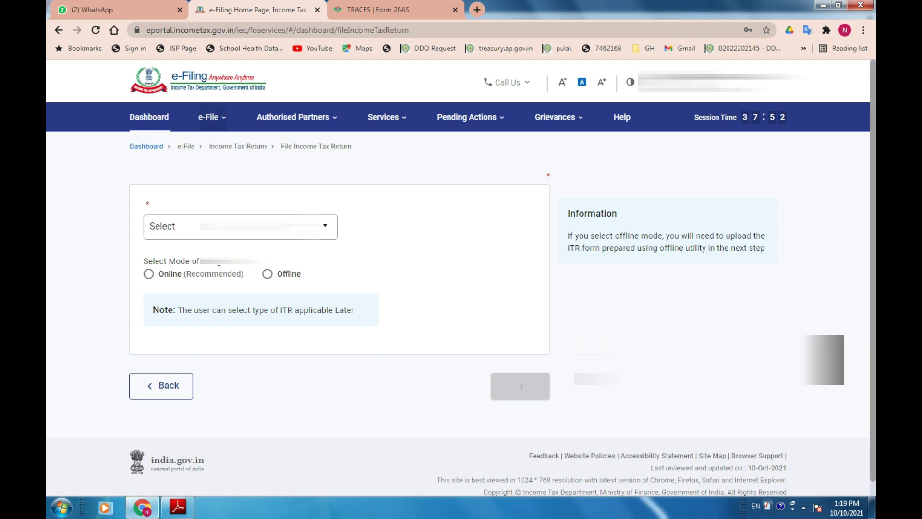
click(220, 250)
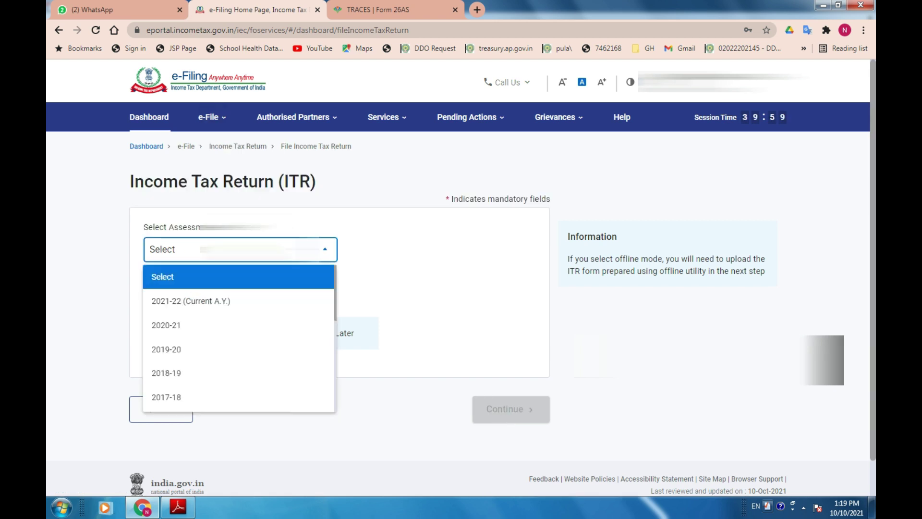
click(221, 302)
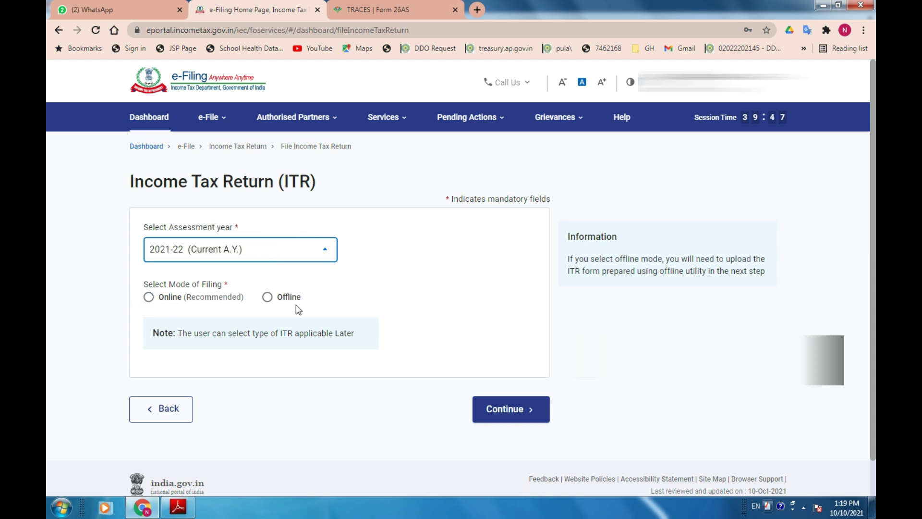
click(150, 297)
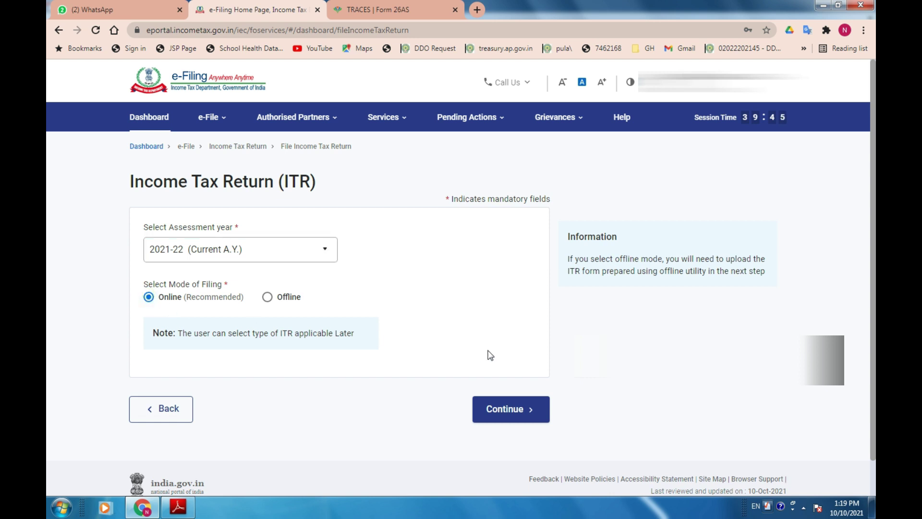
click(513, 414)
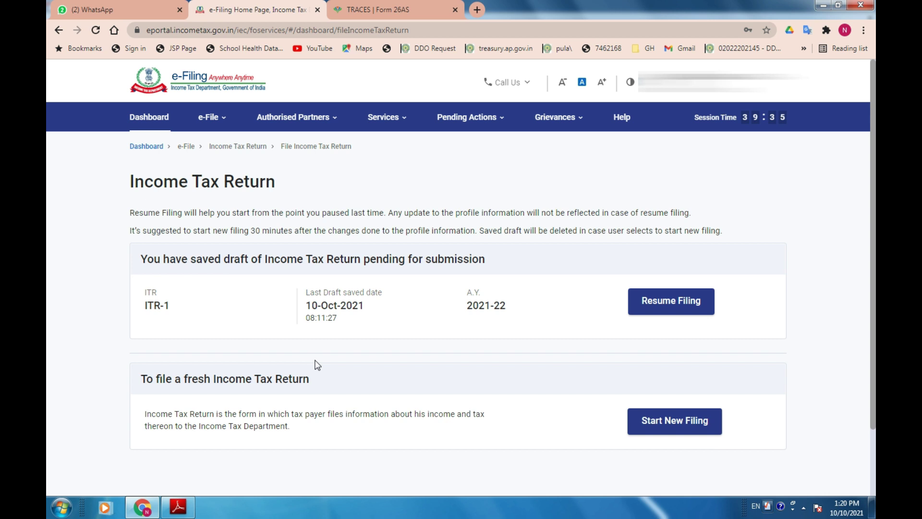
Start a fresh return instead of the draft, keeping Individual as the taxpayer status.
click(674, 423)
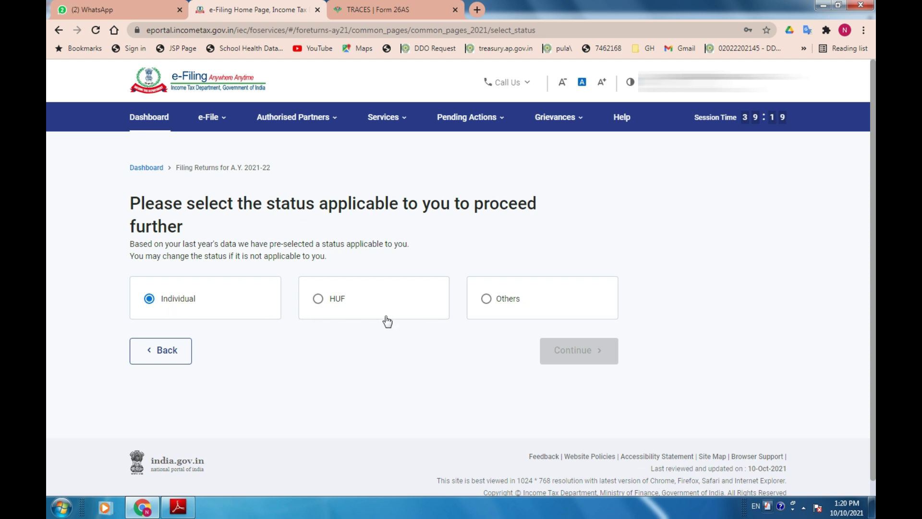
click(316, 299)
click(156, 300)
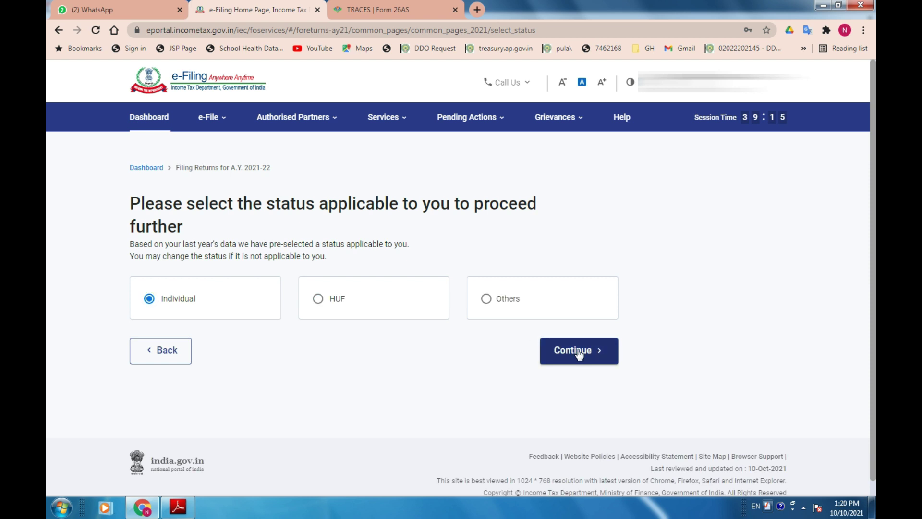
click(578, 351)
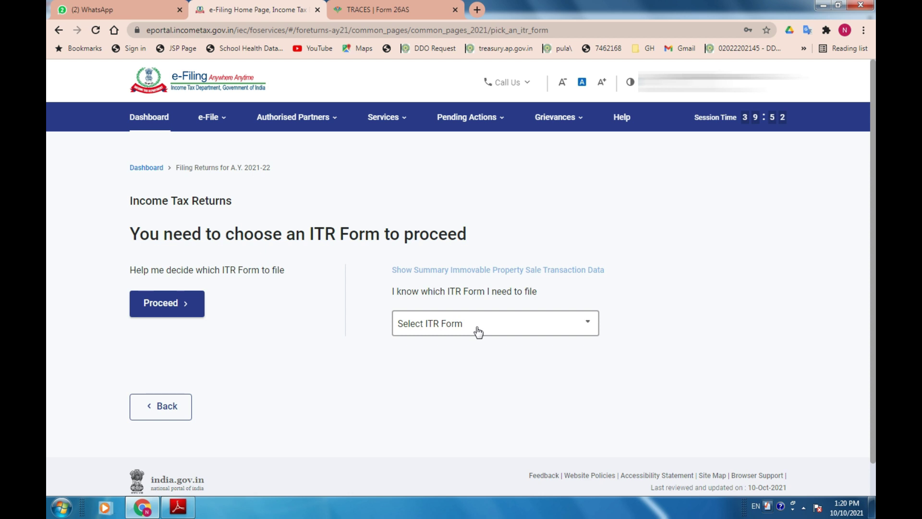
Select ITR-1 from the ITR form list and proceed with it.
click(479, 326)
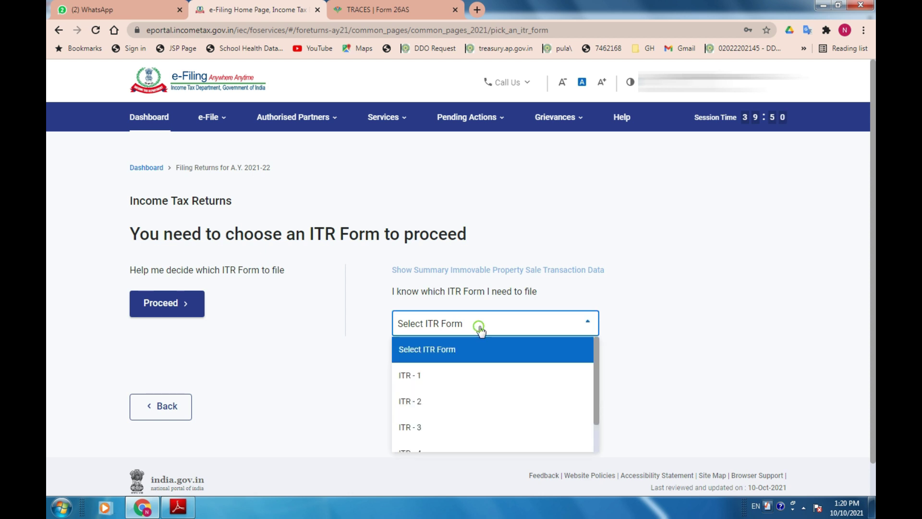
click(450, 379)
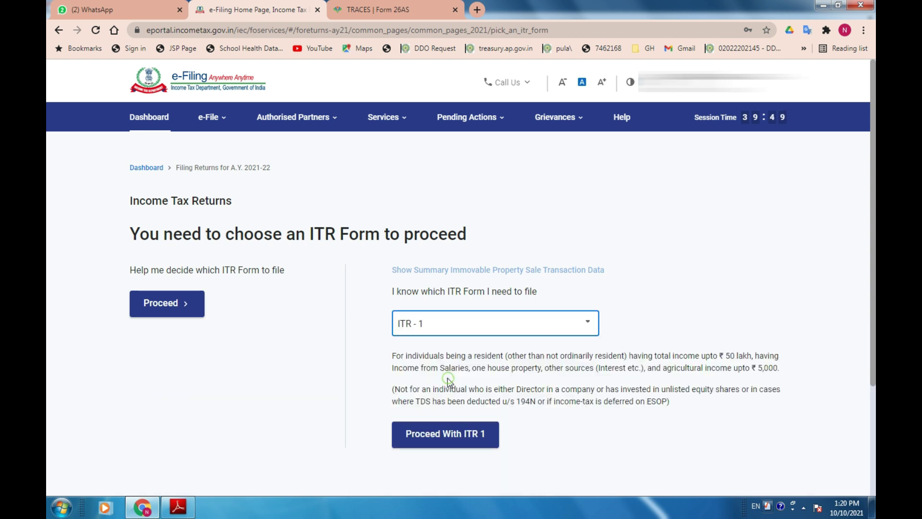
click(448, 437)
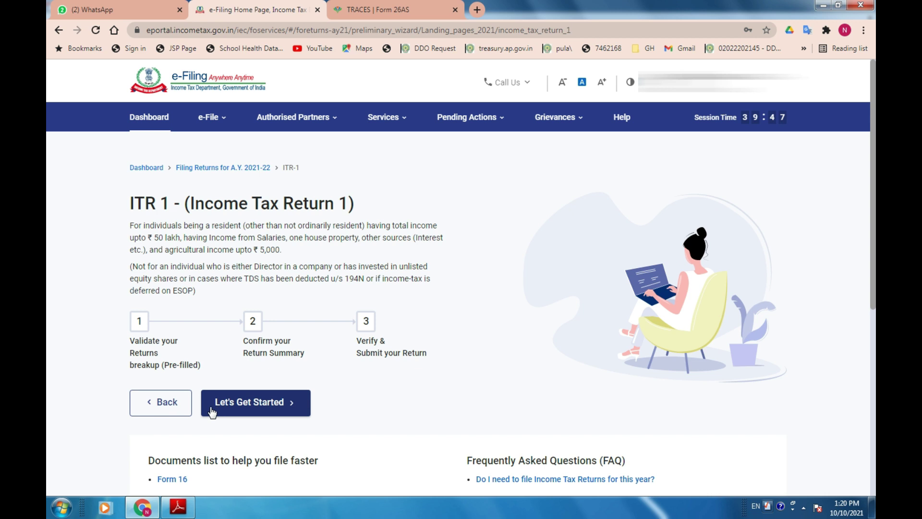
Start the ITR-1 filing, select Others as the filing reason, and continue.
click(260, 407)
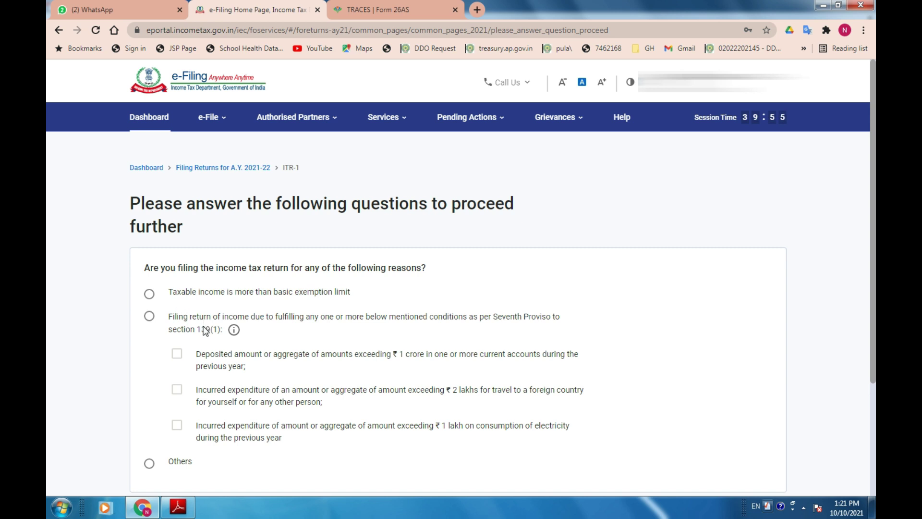
scroll(208, 437, down, 1)
click(149, 406)
click(739, 471)
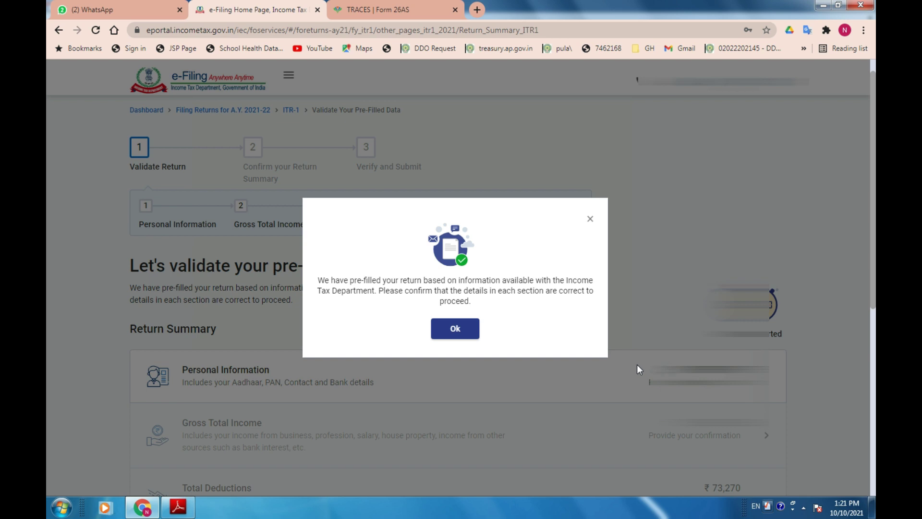
Acknowledge the pre-filled data notice, review the Return Summary, and open Personal Information.
click(455, 329)
scroll(465, 326, down, 5)
scroll(462, 317, up, 5)
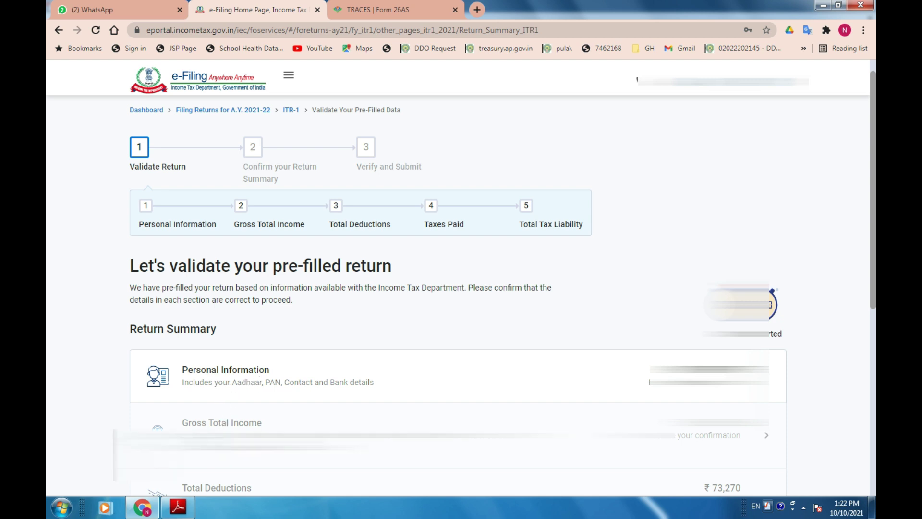
click(225, 379)
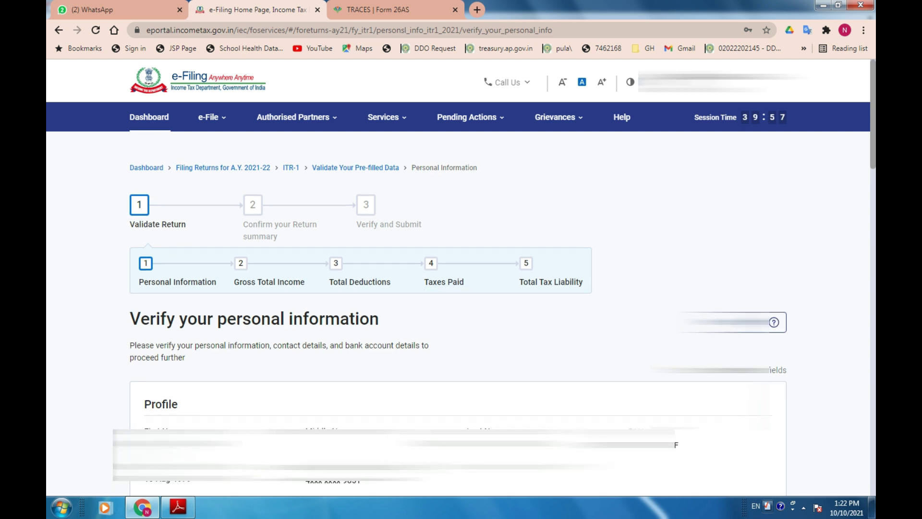
Scroll through the personal information page to review contact details and the 139(1) filing section.
scroll(329, 339, down, 8)
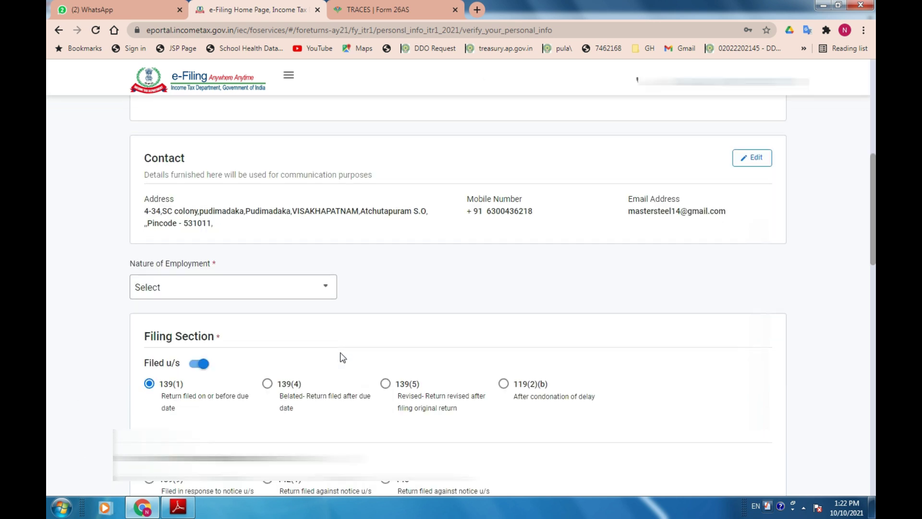
scroll(456, 288, down, 5)
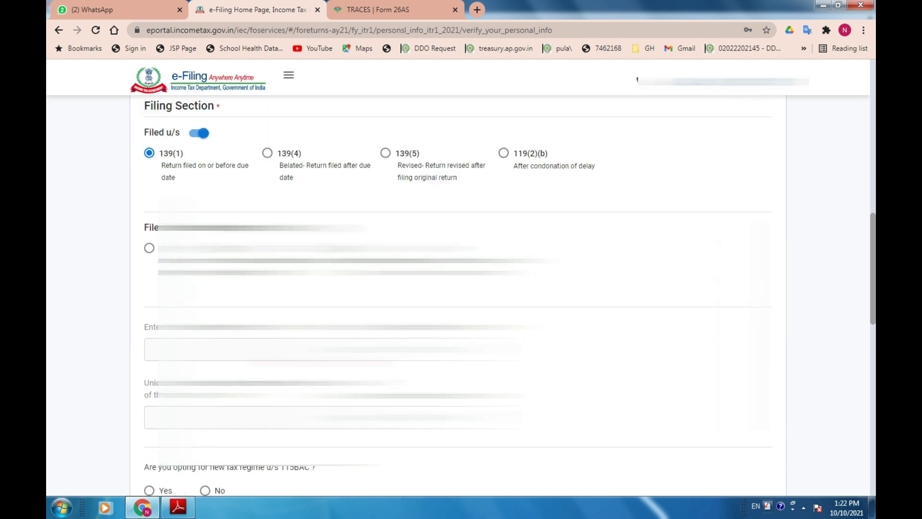
scroll(456, 288, up, 12)
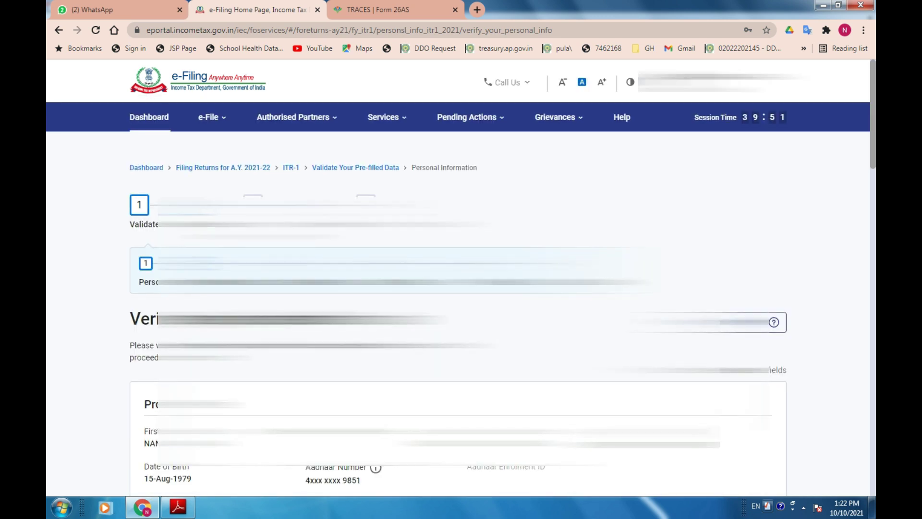
scroll(456, 288, down, 4)
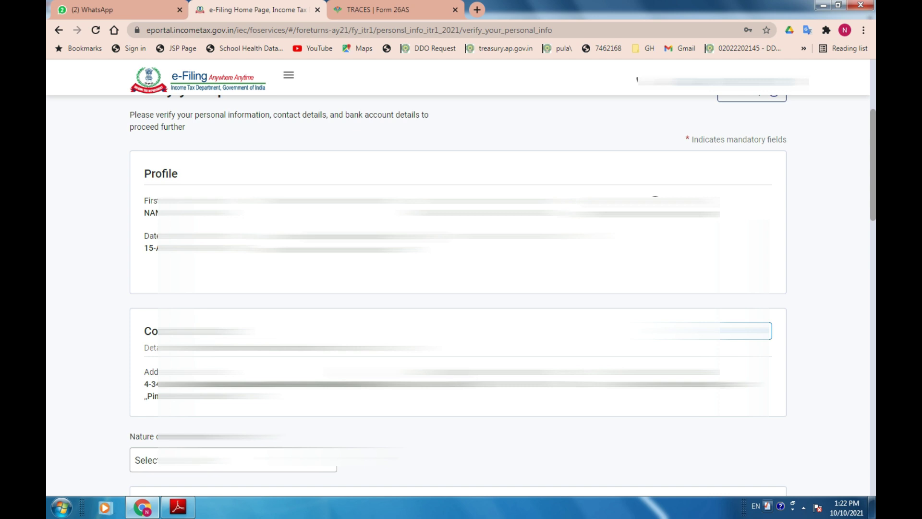
scroll(54, 374, down, 5)
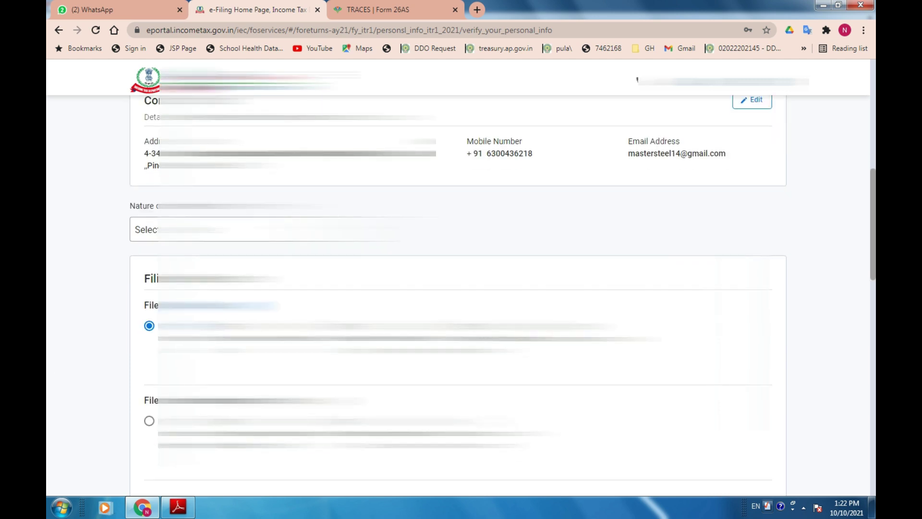
scroll(456, 288, down, 1)
scroll(456, 288, down, 1)
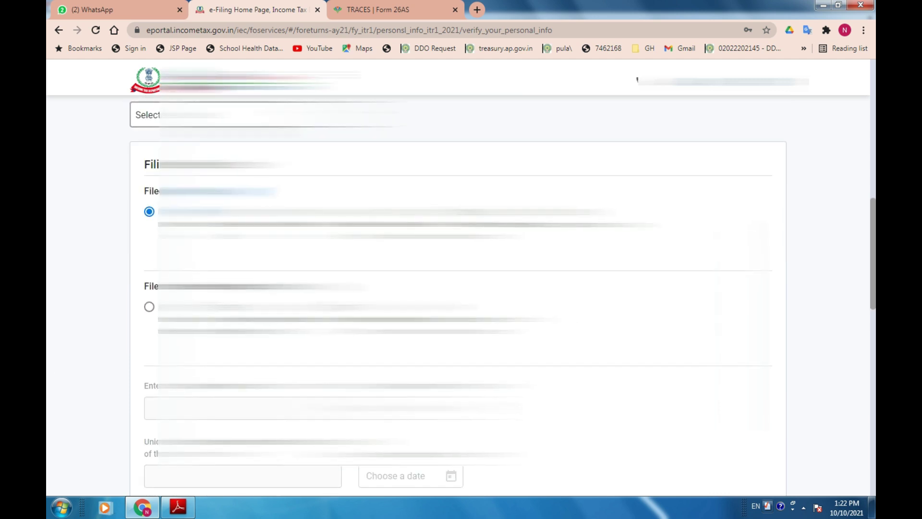
Choose State Government from the Nature of Employment dropdown.
click(264, 115)
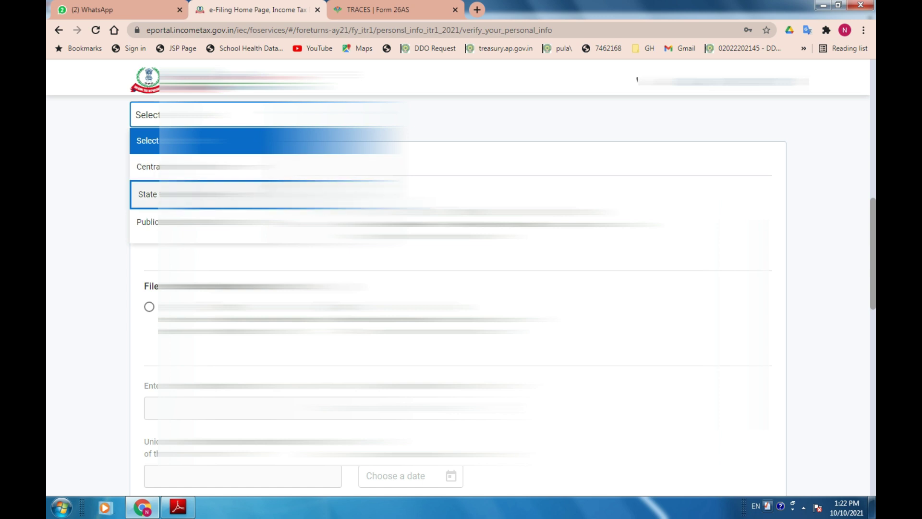
scroll(463, 172, up, 2)
scroll(463, 174, down, 2)
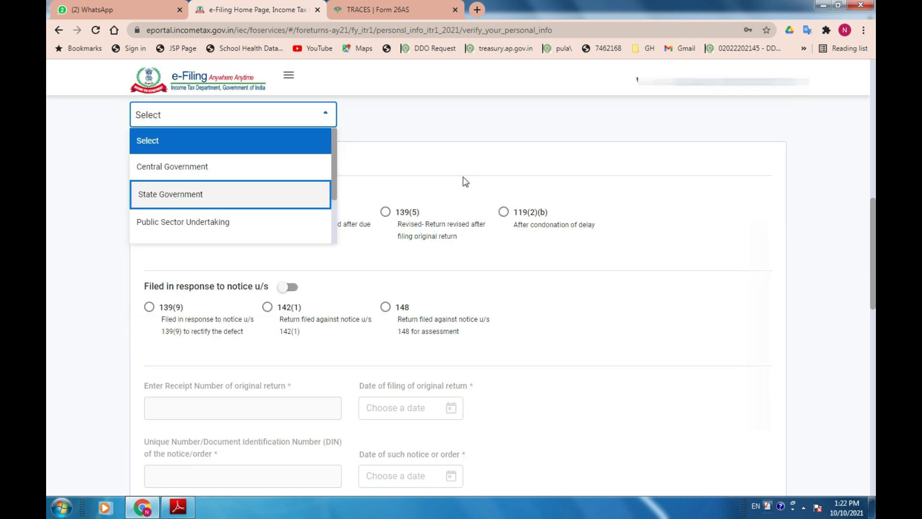
scroll(463, 173, up, 1)
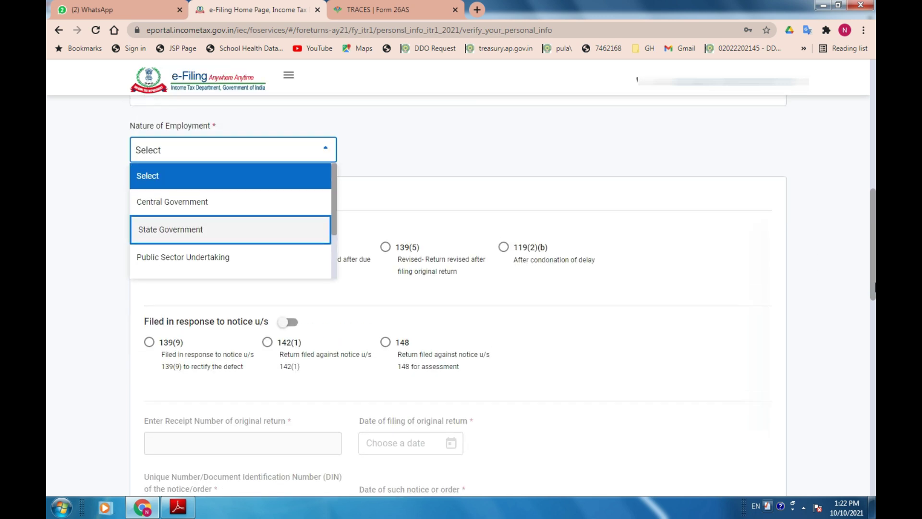
click(495, 234)
click(164, 156)
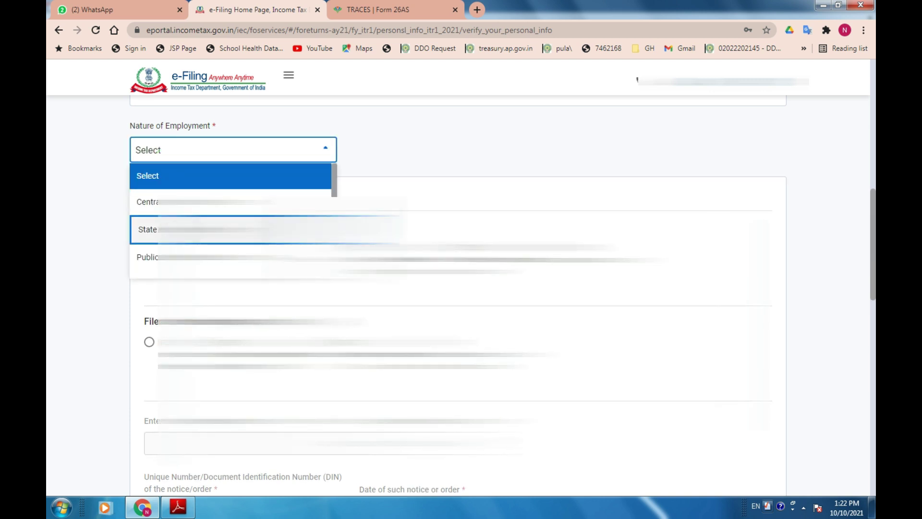
click(147, 229)
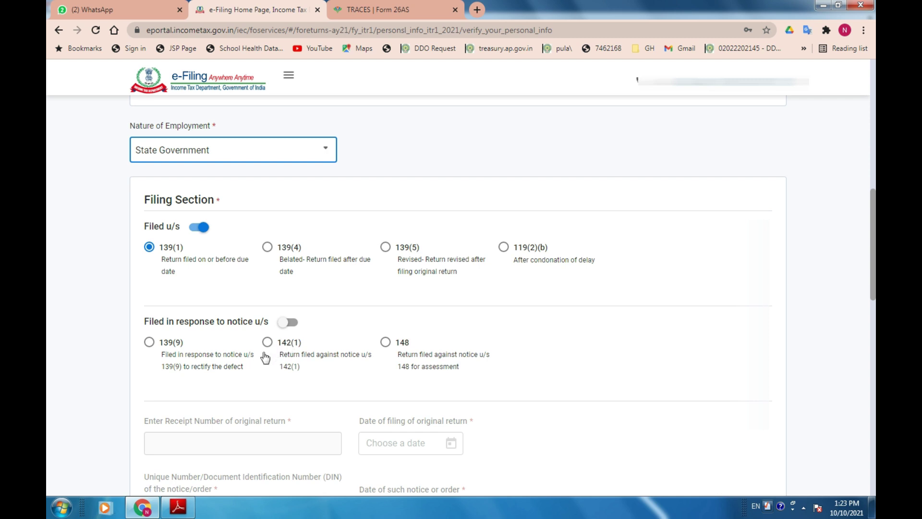
scroll(247, 364, down, 3)
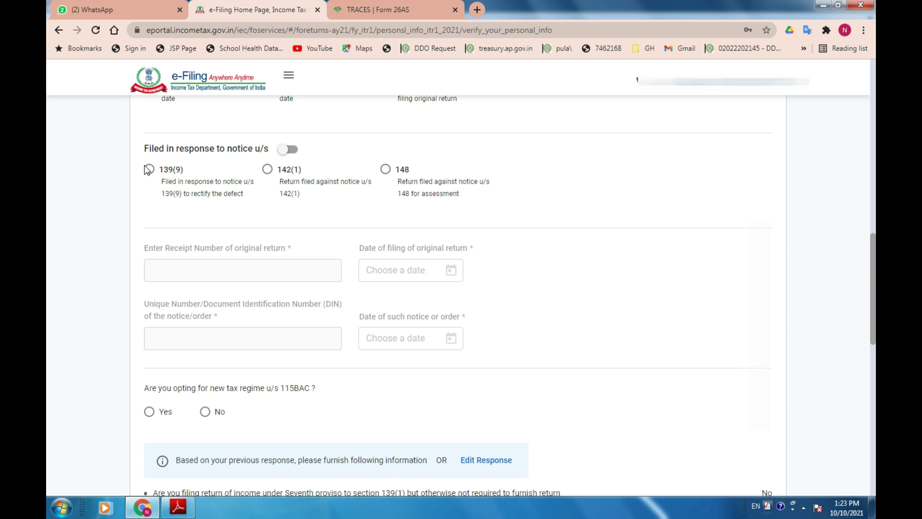
click(288, 150)
click(150, 170)
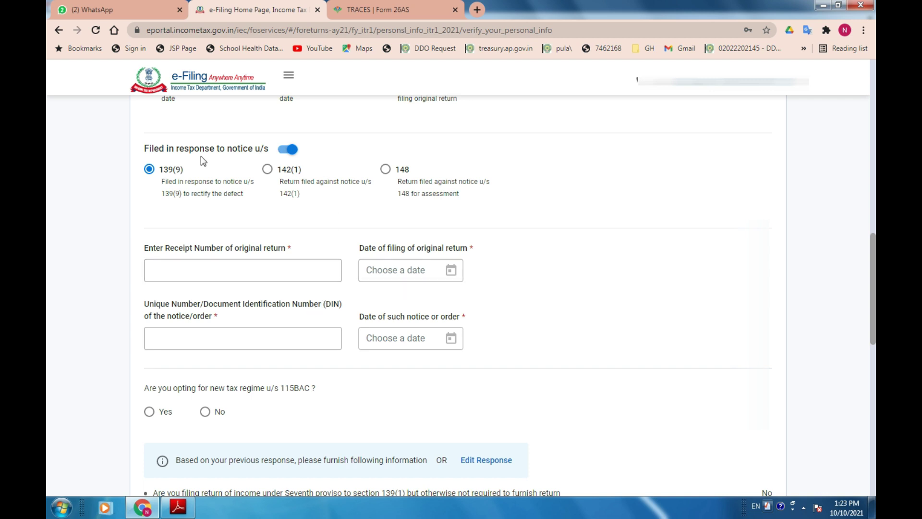
click(290, 149)
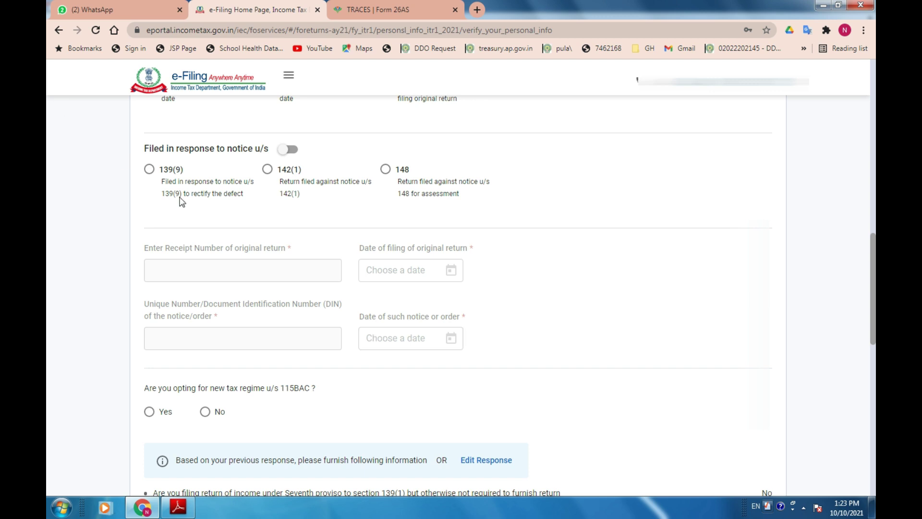
click(288, 149)
click(150, 167)
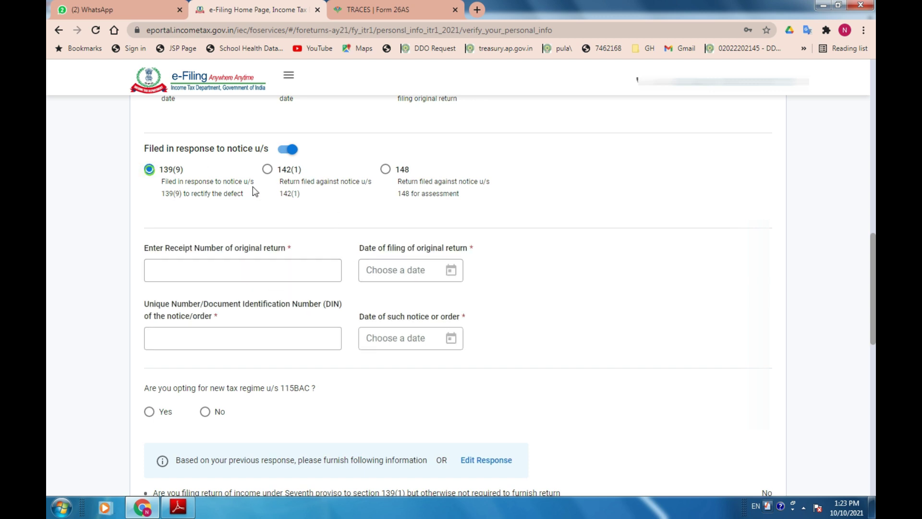
click(289, 149)
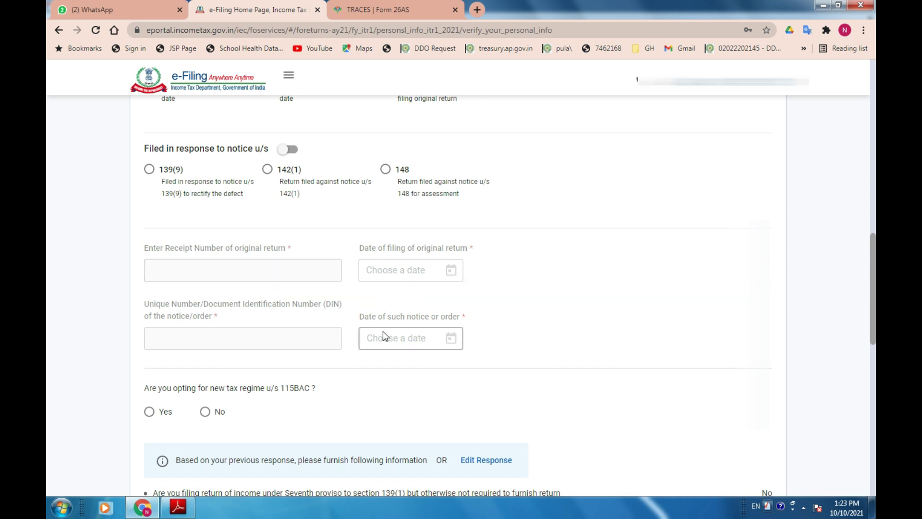
click(150, 171)
click(291, 153)
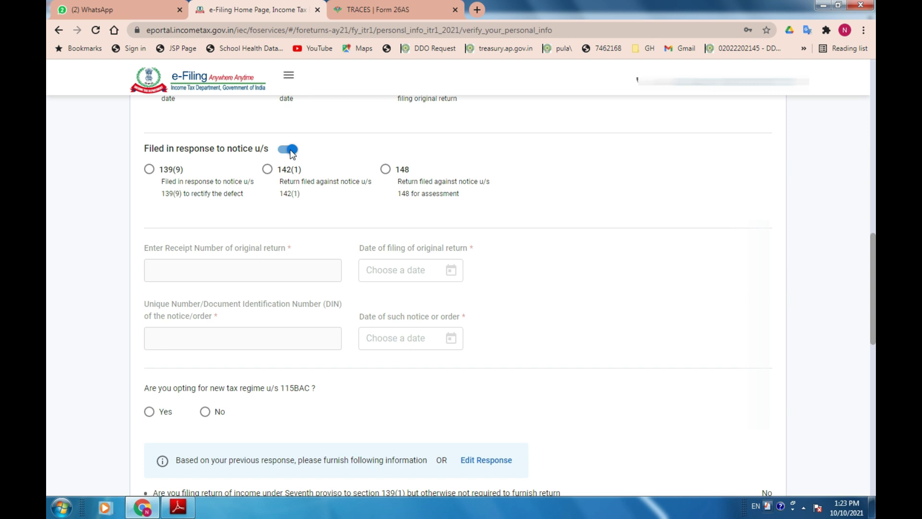
click(150, 170)
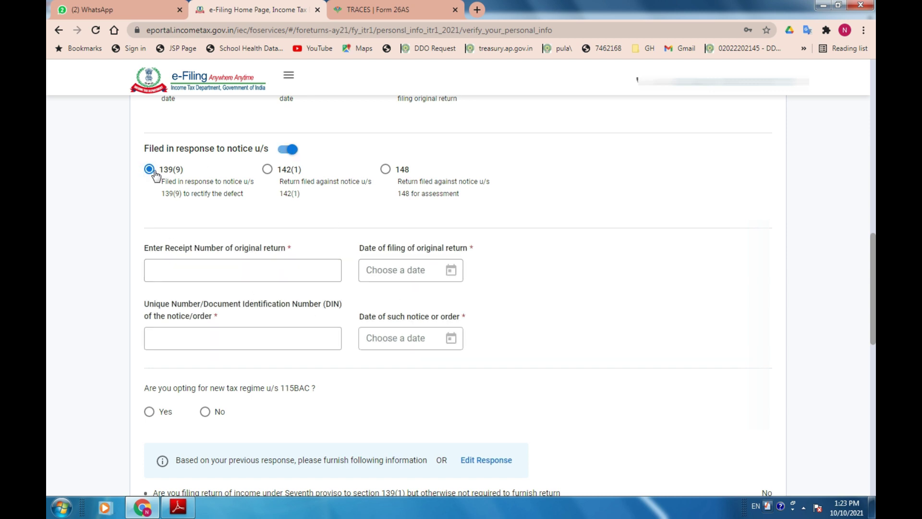
click(289, 150)
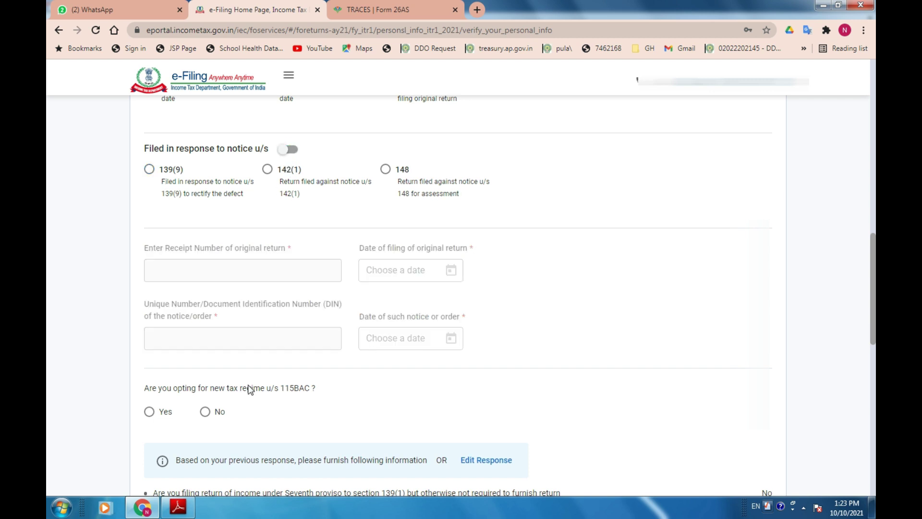
Answer No to opting for the new tax regime under section 115BAC and confirm personal information.
scroll(249, 390, down, 5)
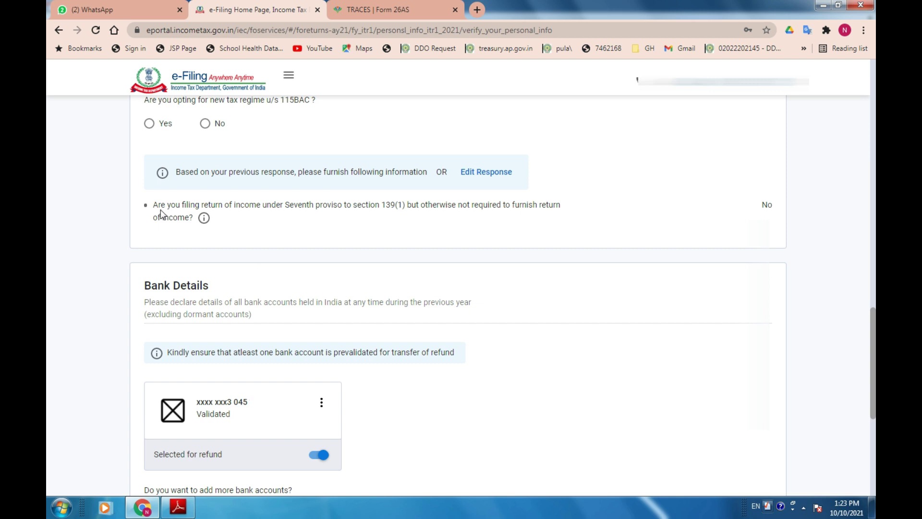
scroll(161, 212, up, 1)
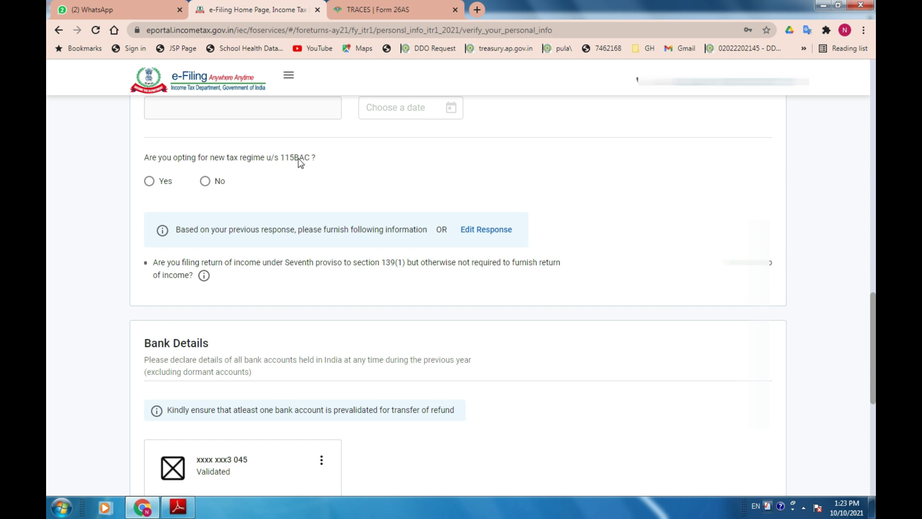
click(205, 181)
click(205, 181)
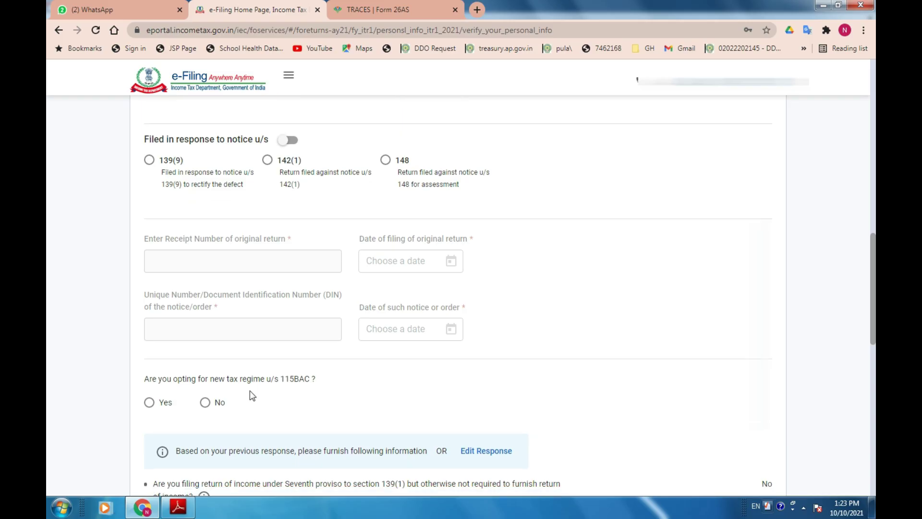
scroll(250, 394, down, 5)
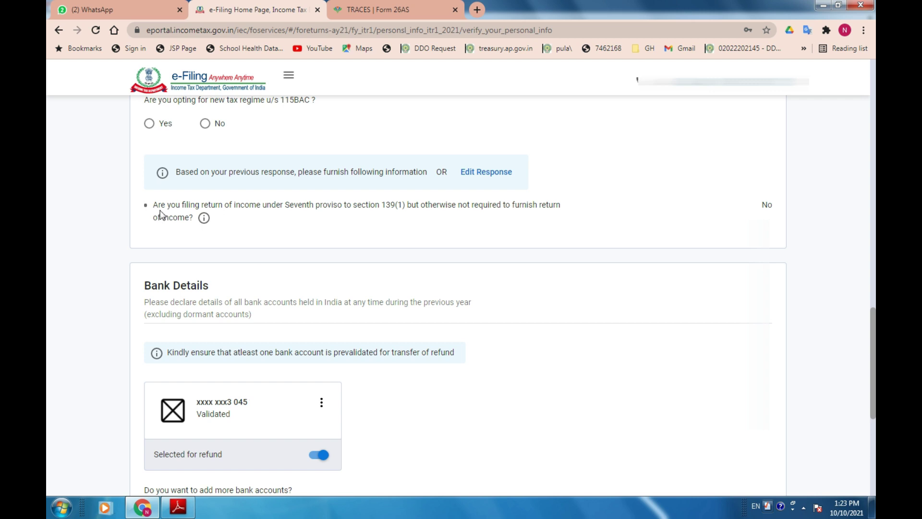
scroll(163, 215, up, 1)
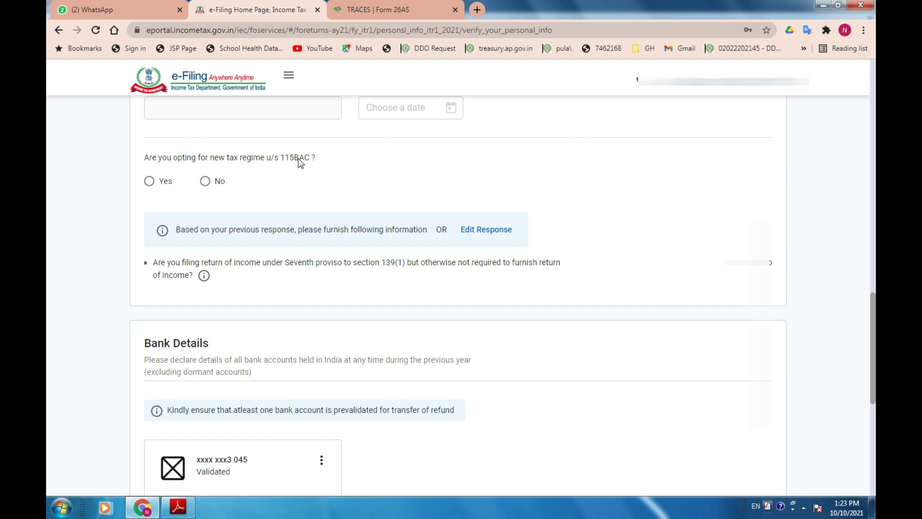
click(205, 181)
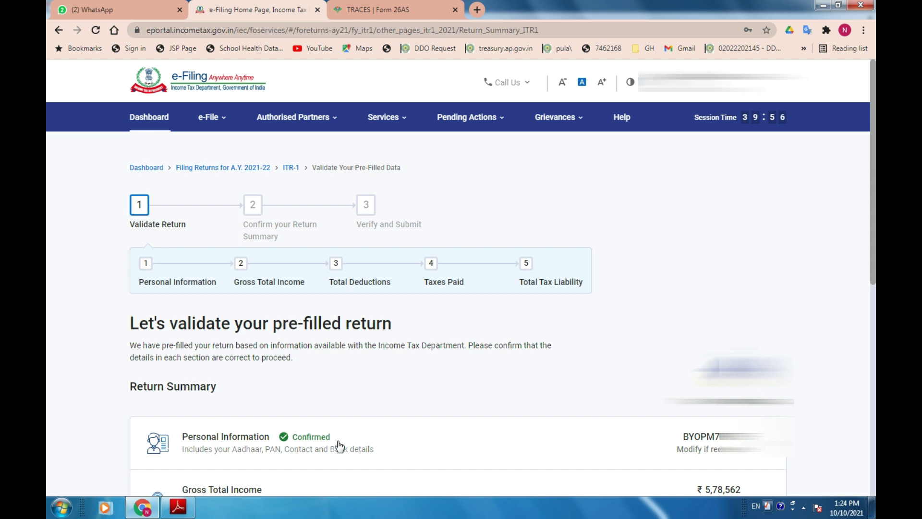
Scroll the return summary and open the Gross Total Income row.
scroll(364, 425, down, 2)
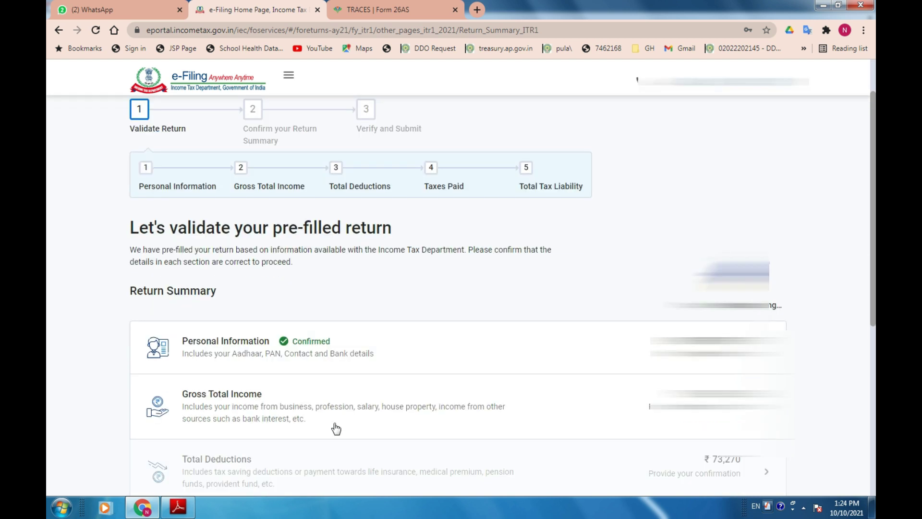
scroll(331, 420, down, 5)
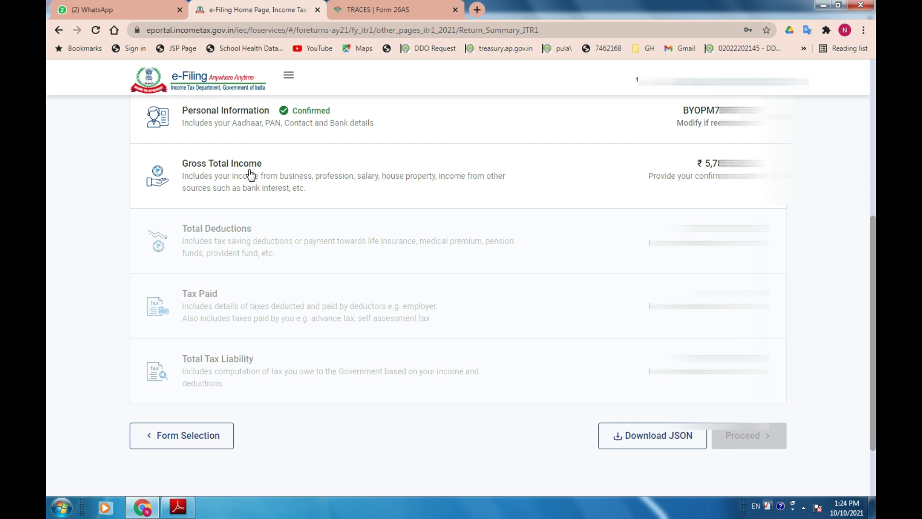
click(249, 191)
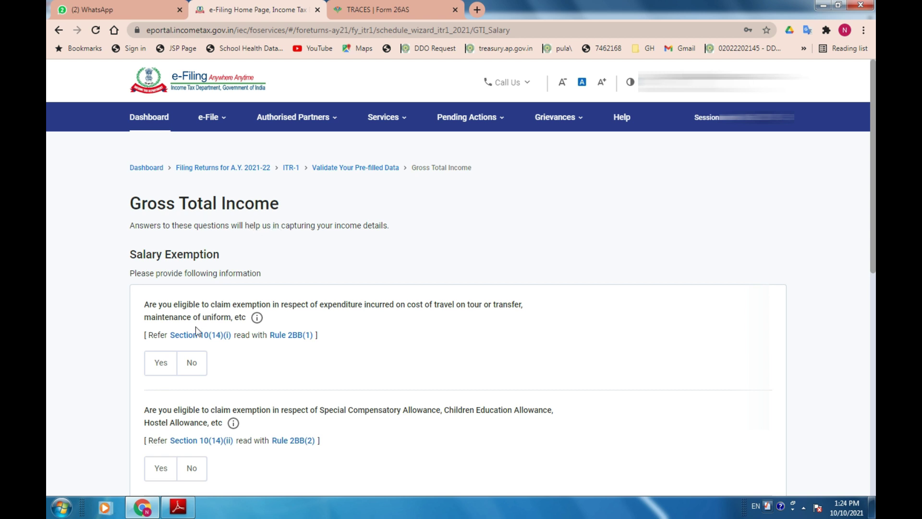
Answer No to the travel/uniform, special compensatory allowance and HRA exemption questions.
scroll(169, 275, down, 3)
scroll(169, 274, down, 1)
scroll(169, 274, up, 1)
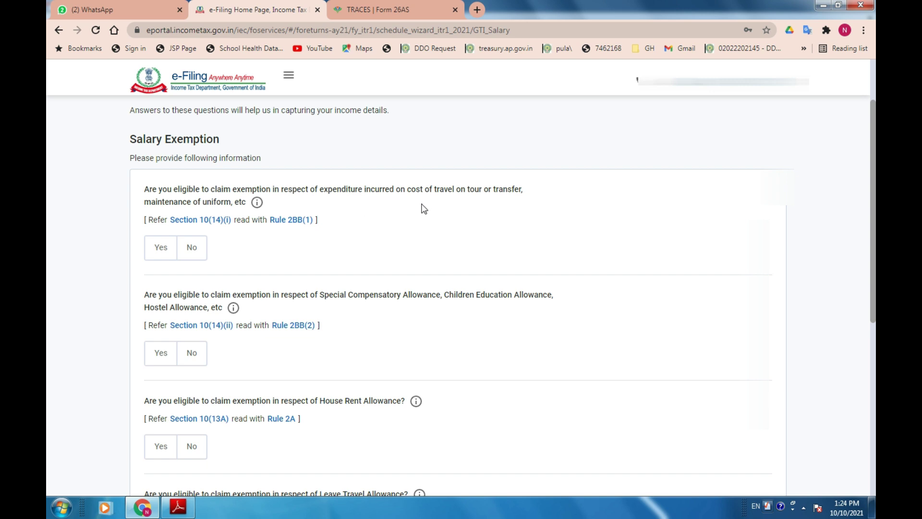
click(195, 248)
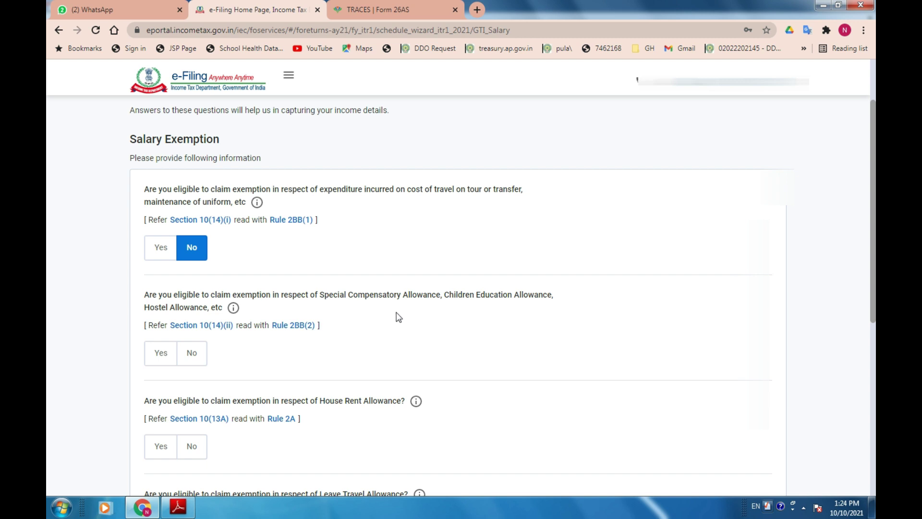
click(192, 353)
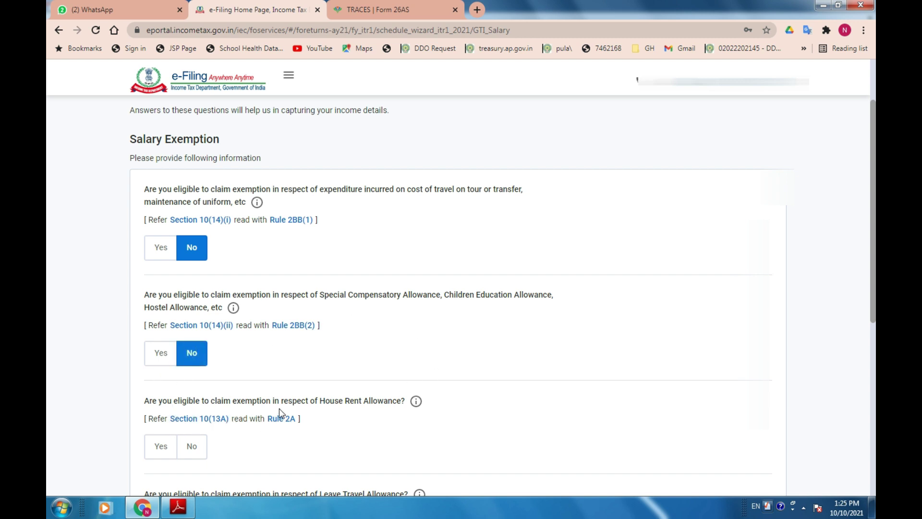
click(192, 446)
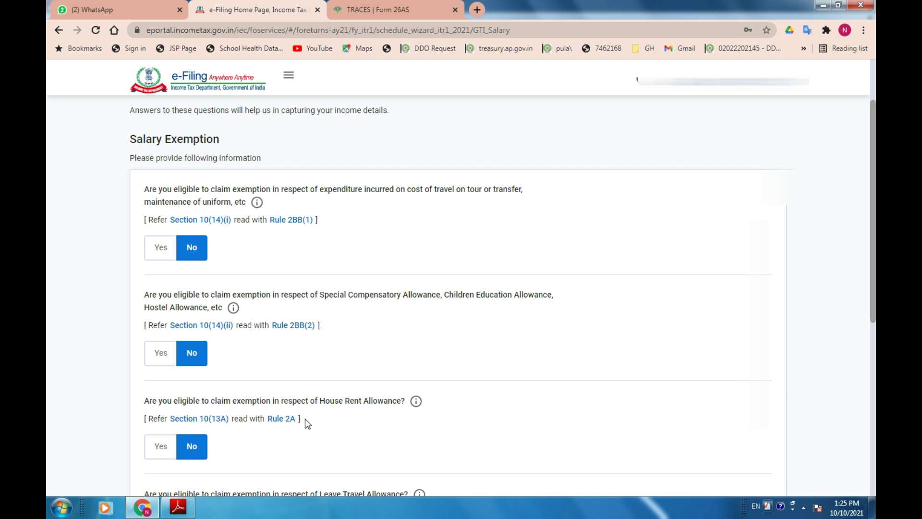
Keep the HRA exemption at No and decline the LTA and other salary exemptions.
click(155, 446)
scroll(164, 454, down, 2)
click(189, 380)
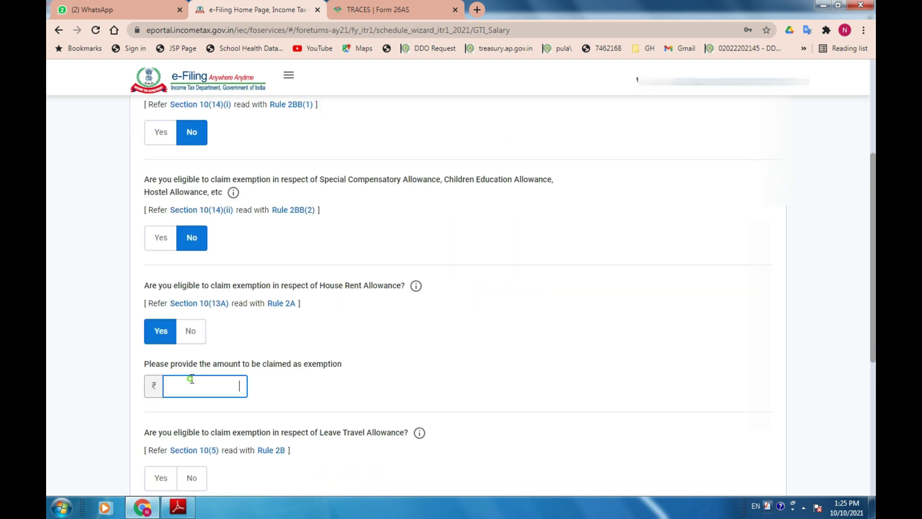
click(188, 331)
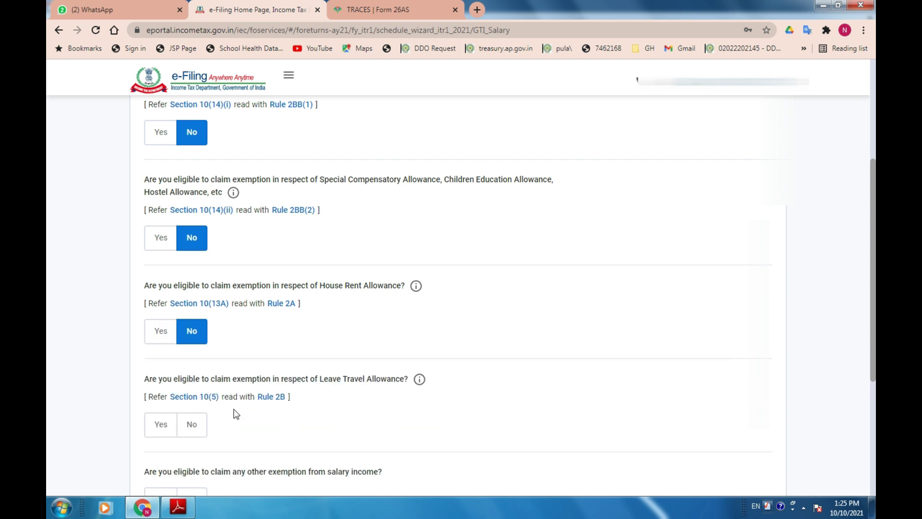
scroll(236, 419, down, 1)
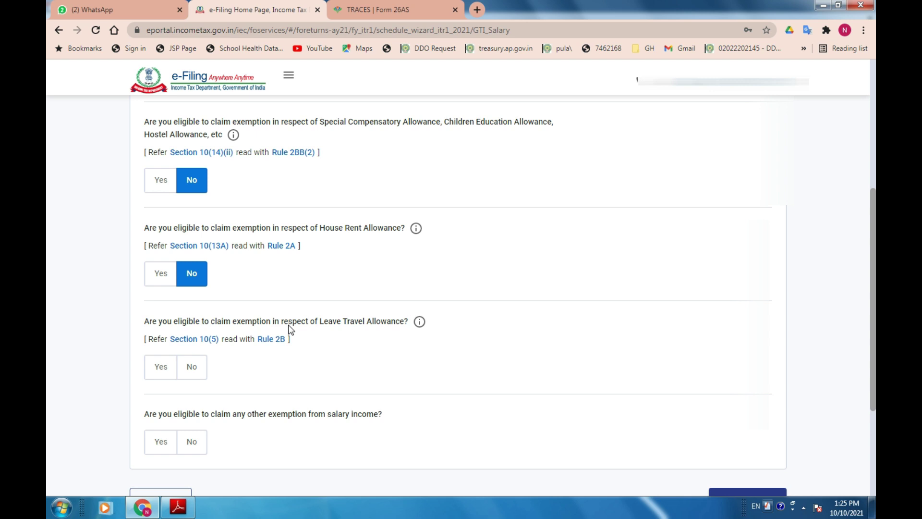
click(192, 370)
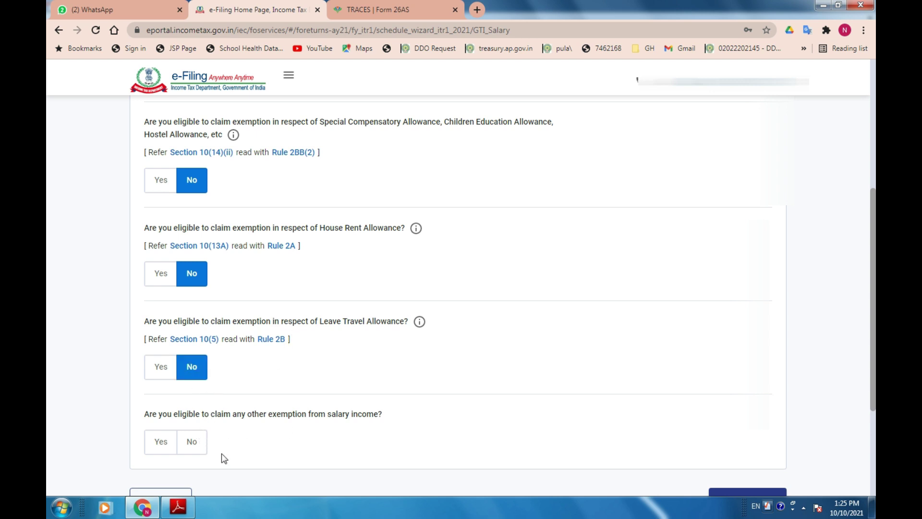
click(190, 449)
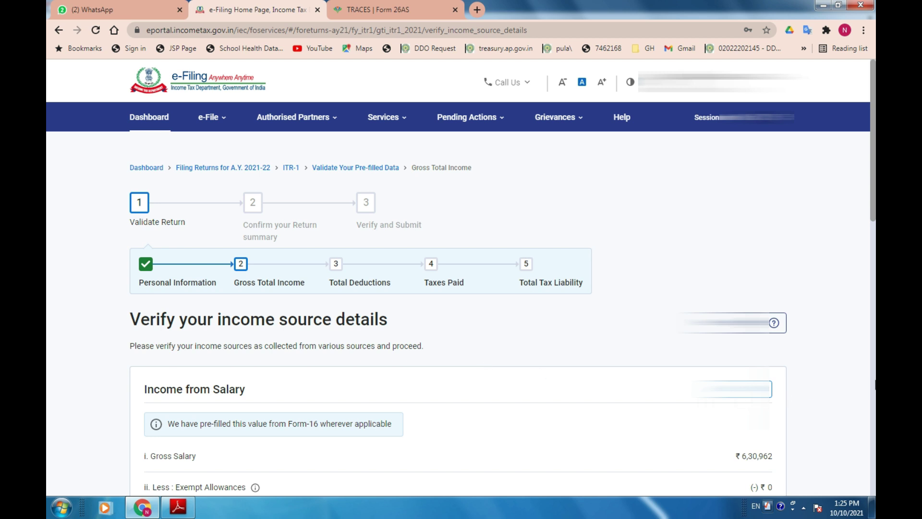
Check the ₹6,30,962 gross salary and open Income from Salary for editing.
scroll(873, 389, down, 5)
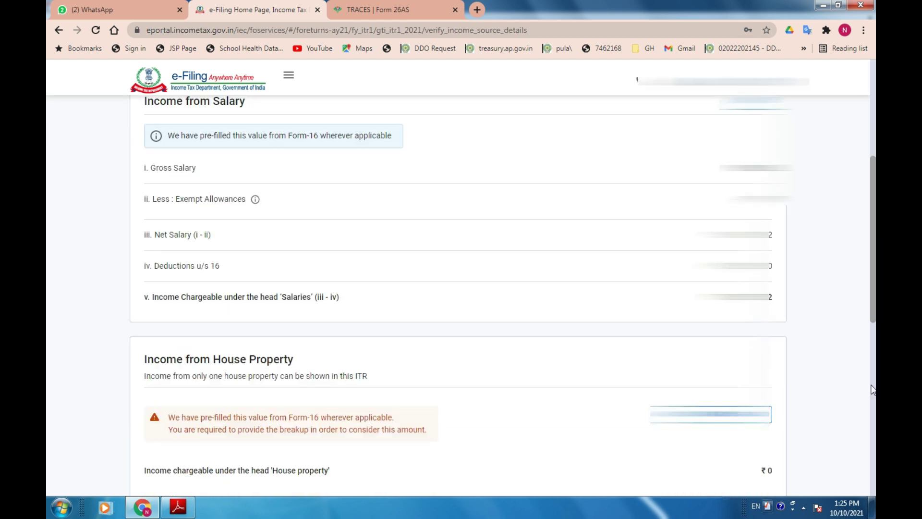
scroll(824, 200, up, 1)
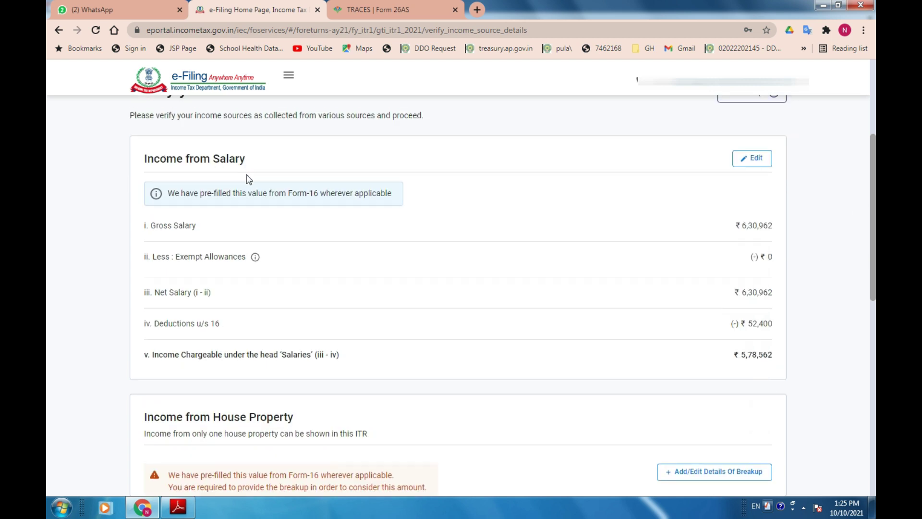
drag(142, 214, 767, 311)
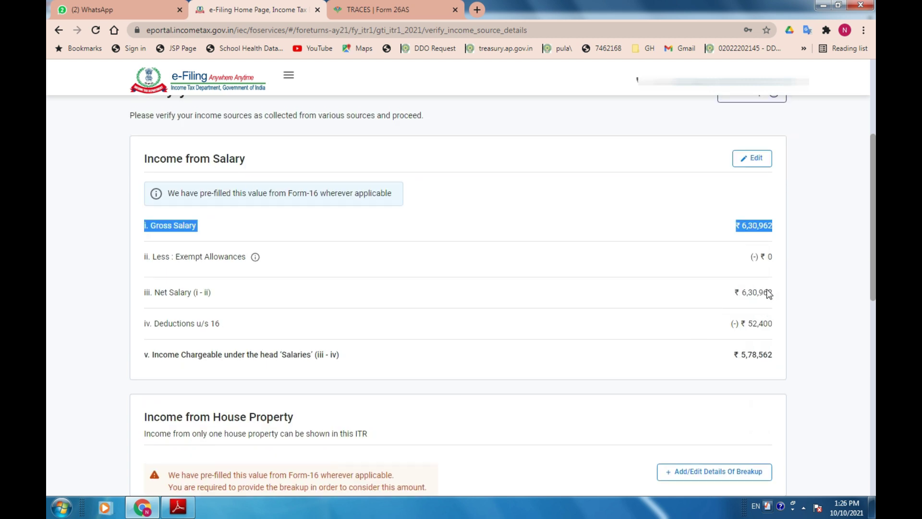
click(763, 164)
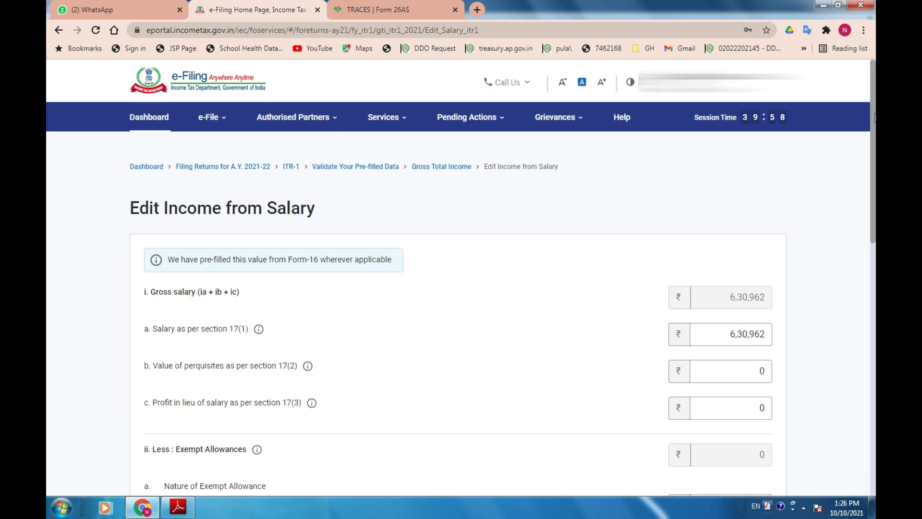
Delete the blank exempt allowance row from the salary details.
scroll(461, 288, down, 2)
scroll(461, 288, down, 1)
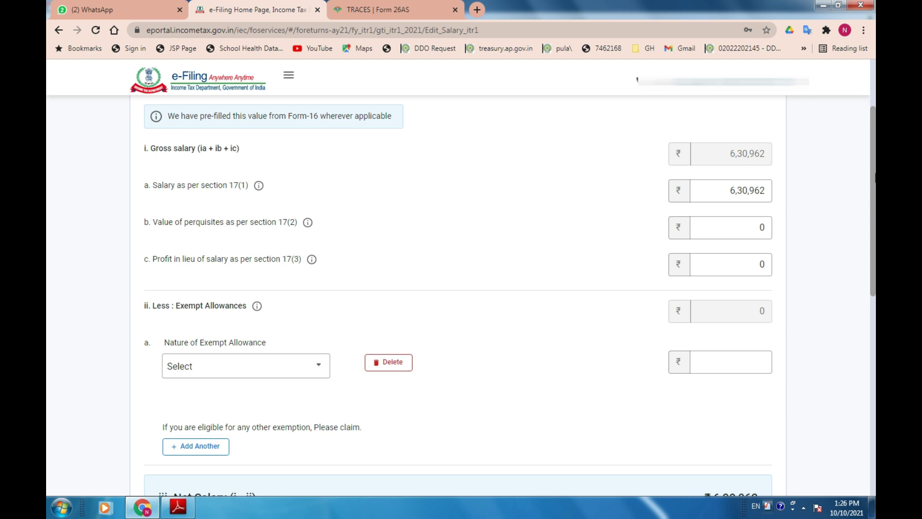
click(392, 360)
click(550, 319)
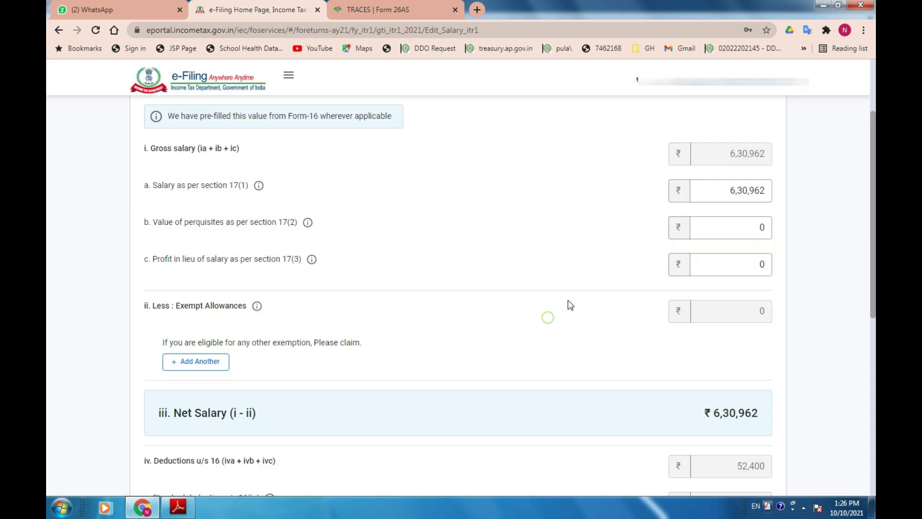
Compare the salary form with the PDF, checking the 52,400 deductions under section 16.
key(alt+Tab)
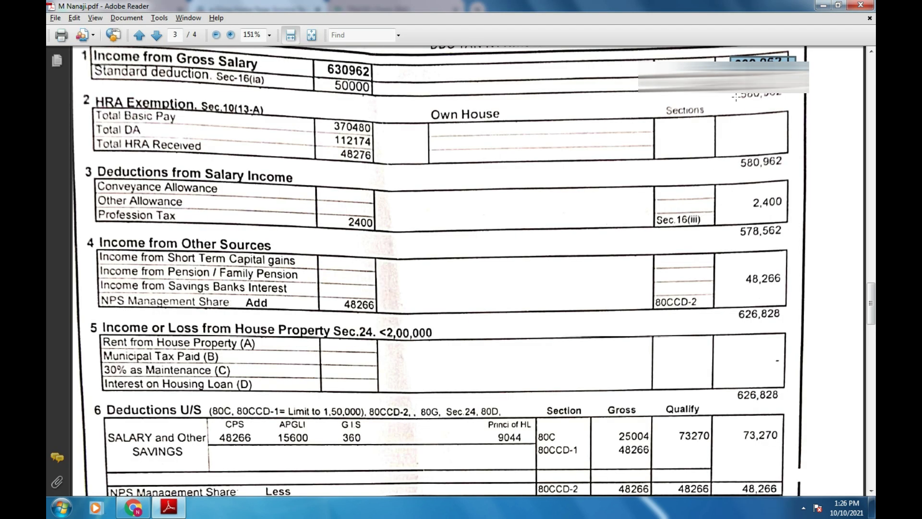
key(alt+Tab)
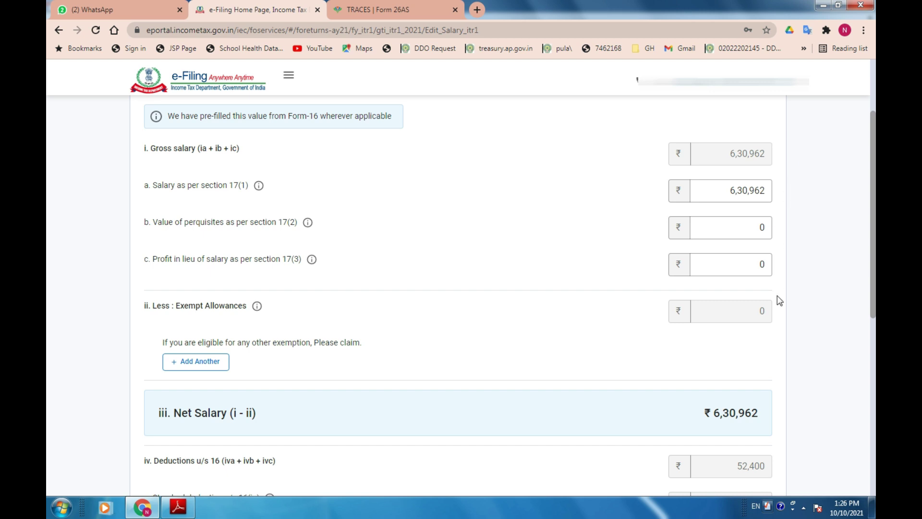
scroll(778, 301, down, 4)
key(alt+Tab)
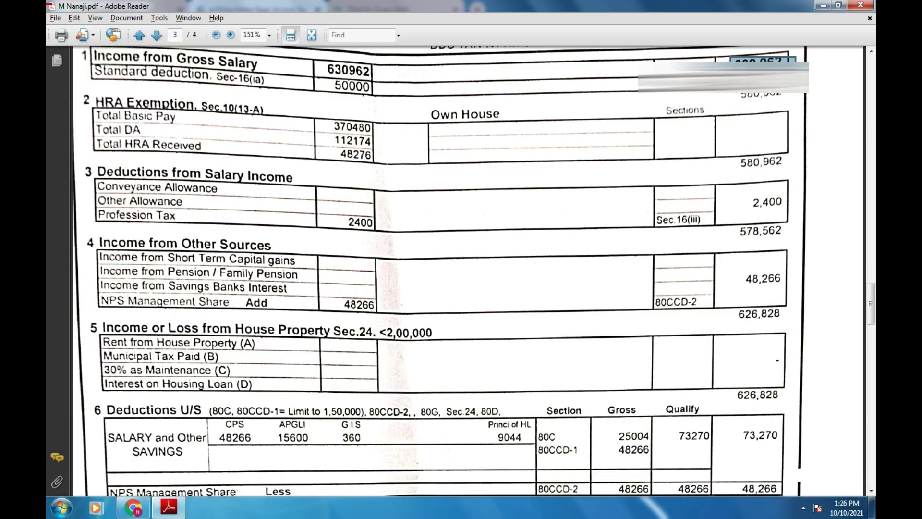
key(alt+Tab)
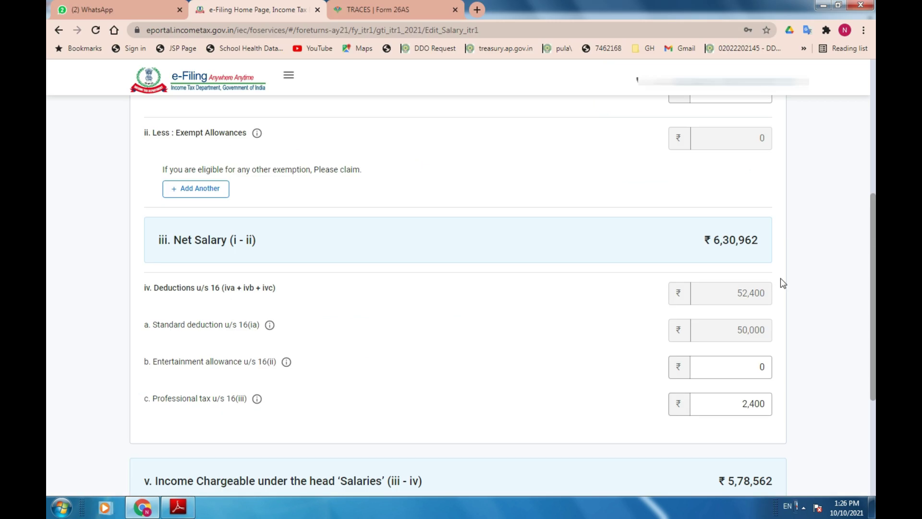
drag(734, 288, 772, 287)
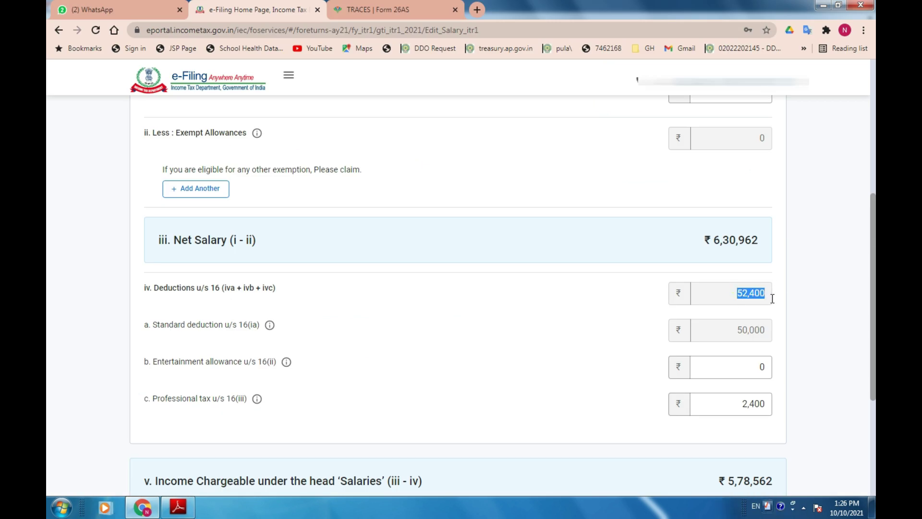
Verify the 5,78,562 salary figure against the PDF and save the salary details.
scroll(771, 300, down, 1)
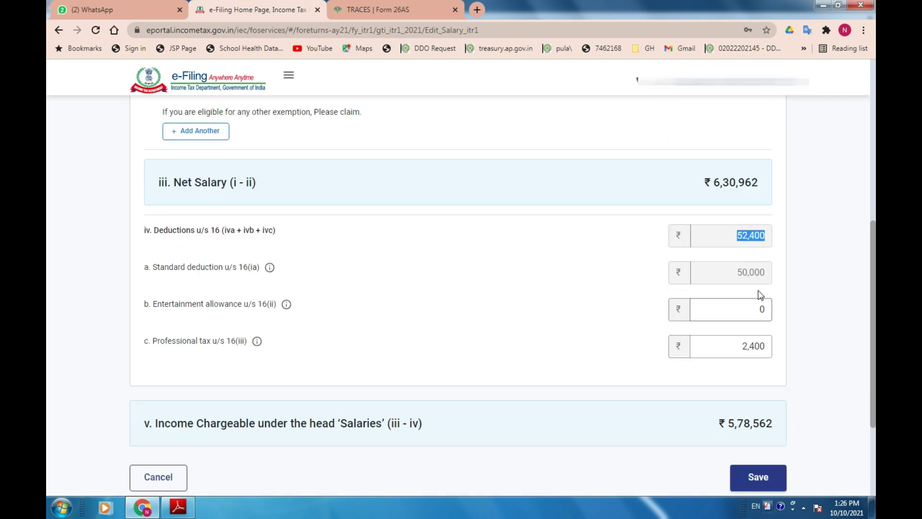
scroll(790, 352, down, 2)
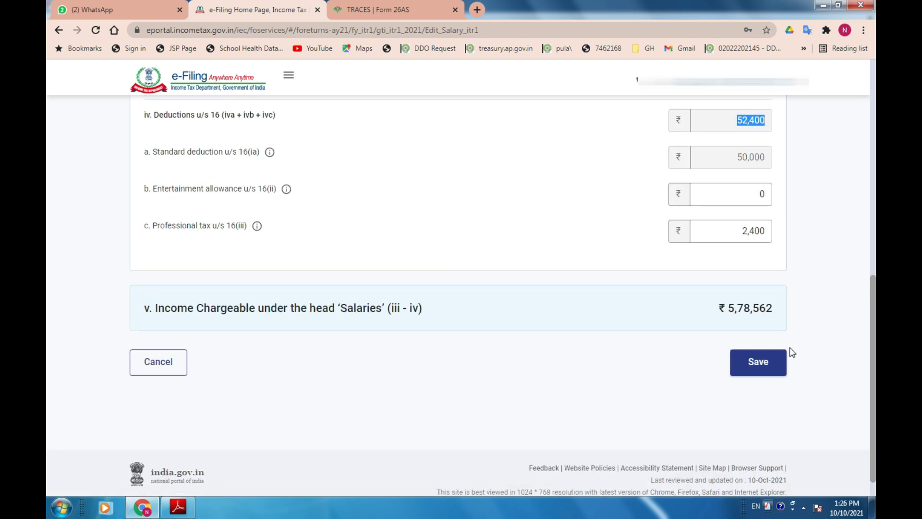
key(alt+Tab)
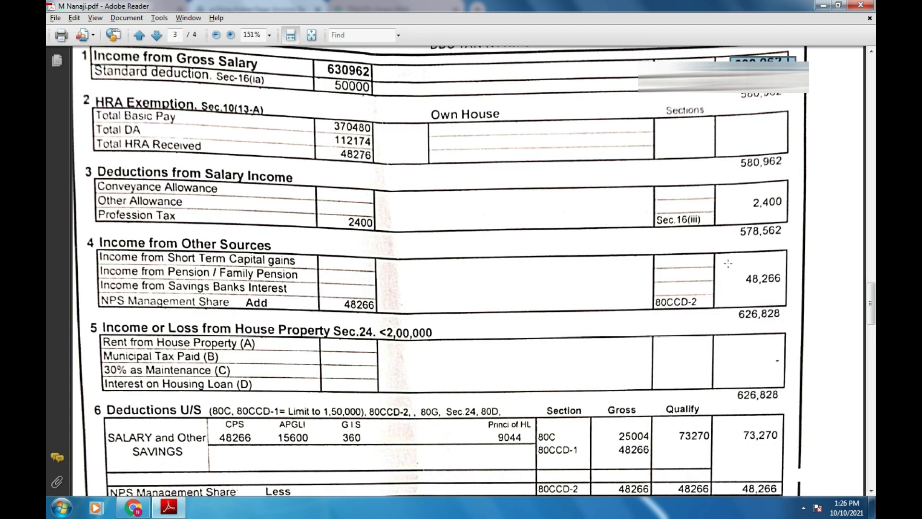
drag(730, 217, 819, 253)
key(alt+Tab)
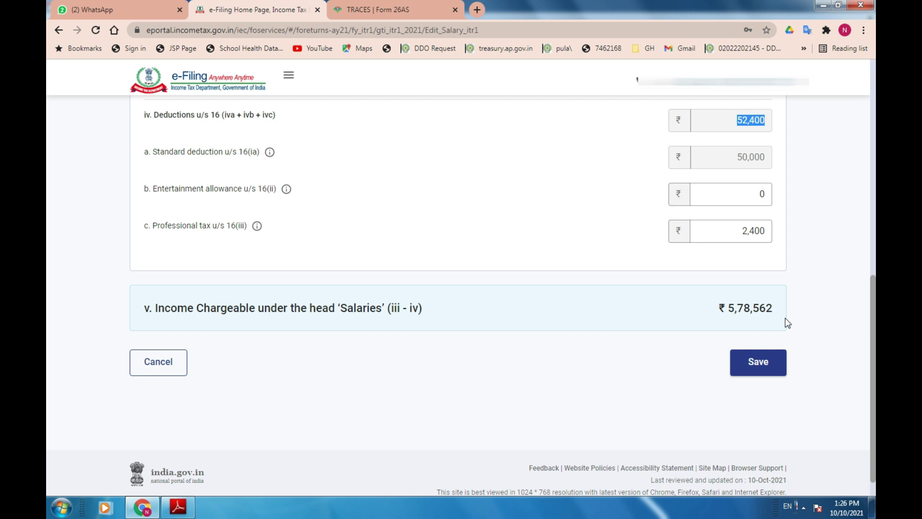
scroll(787, 322, down, 1)
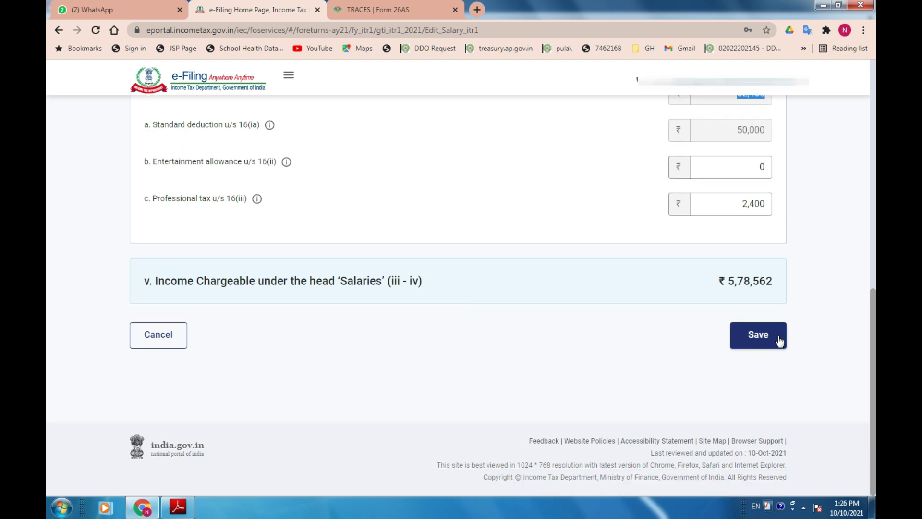
click(778, 341)
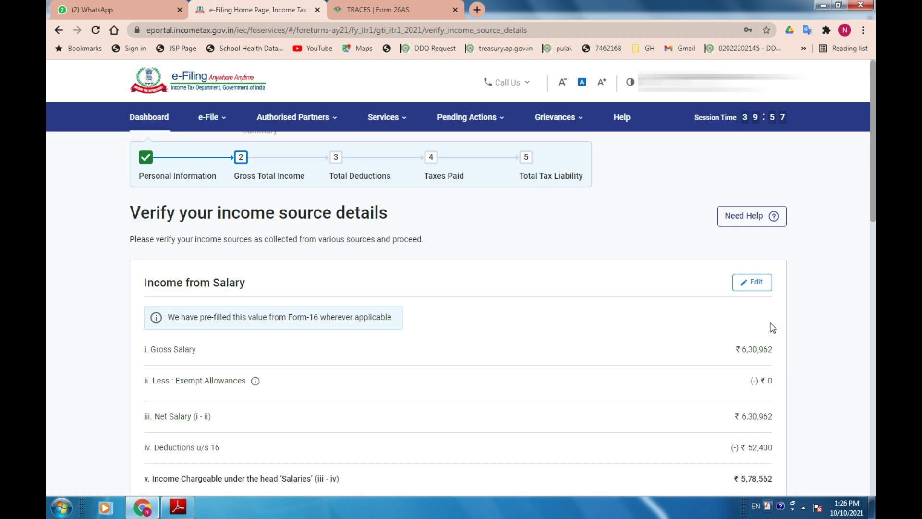
scroll(772, 327, down, 7)
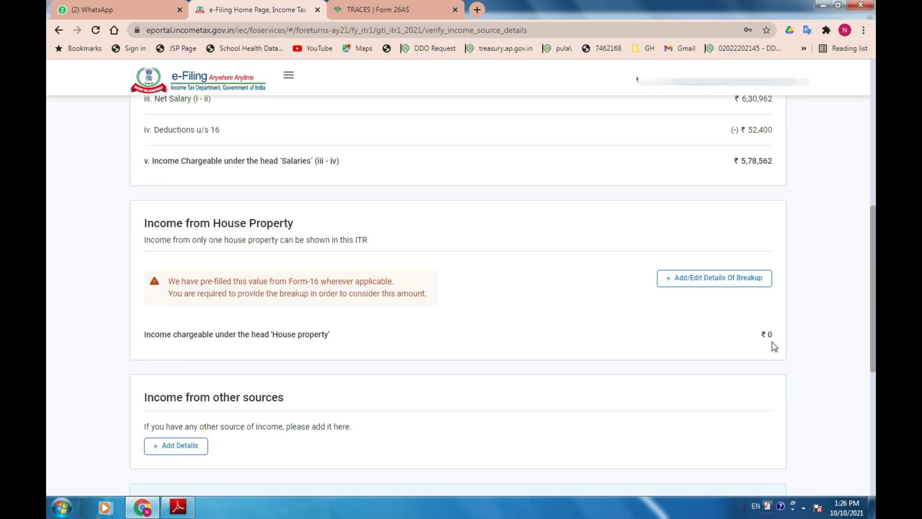
scroll(772, 342, down, 2)
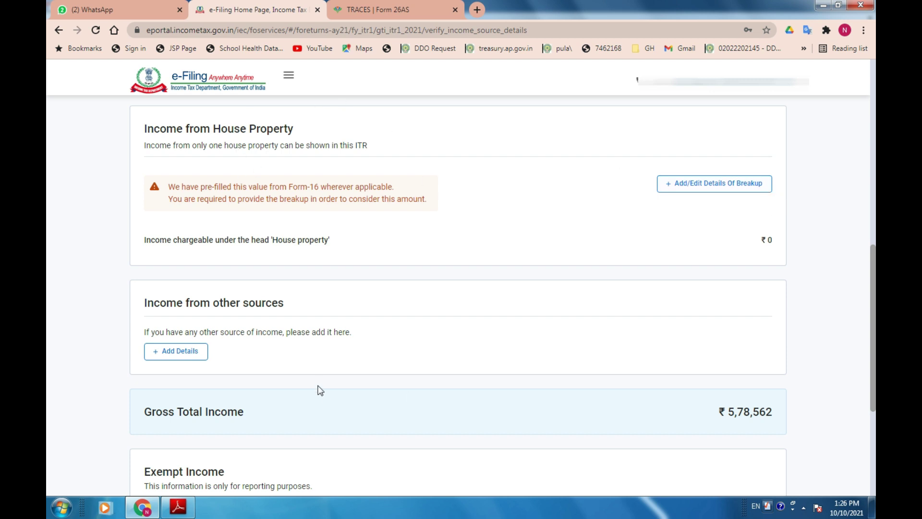
key(alt+Tab)
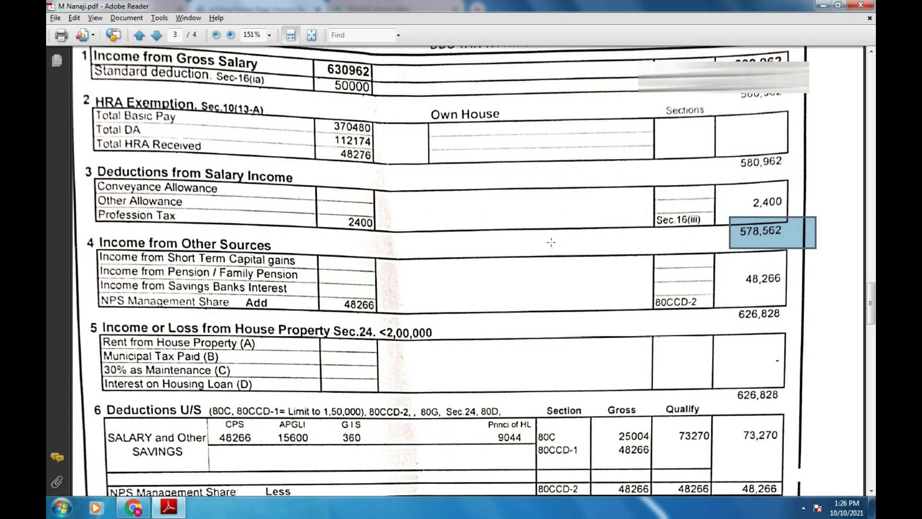
drag(99, 242, 294, 245)
key(alt+Tab)
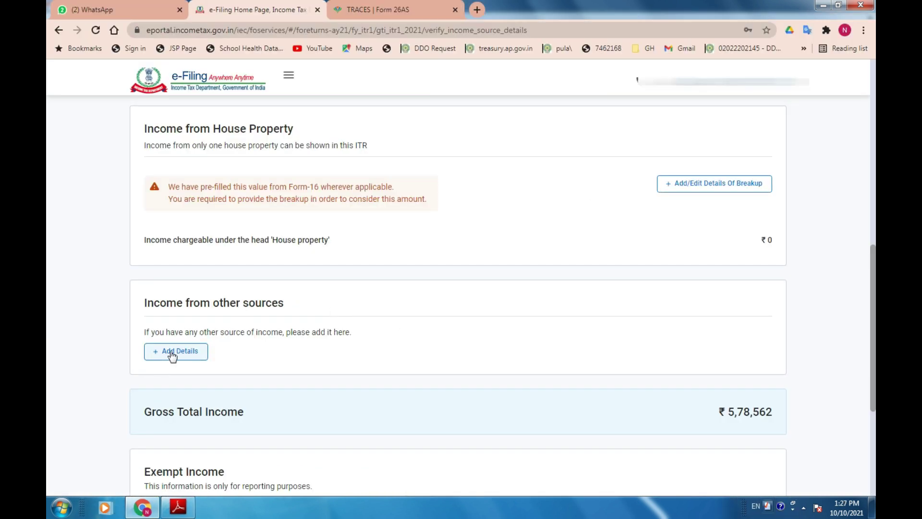
key(alt+Tab)
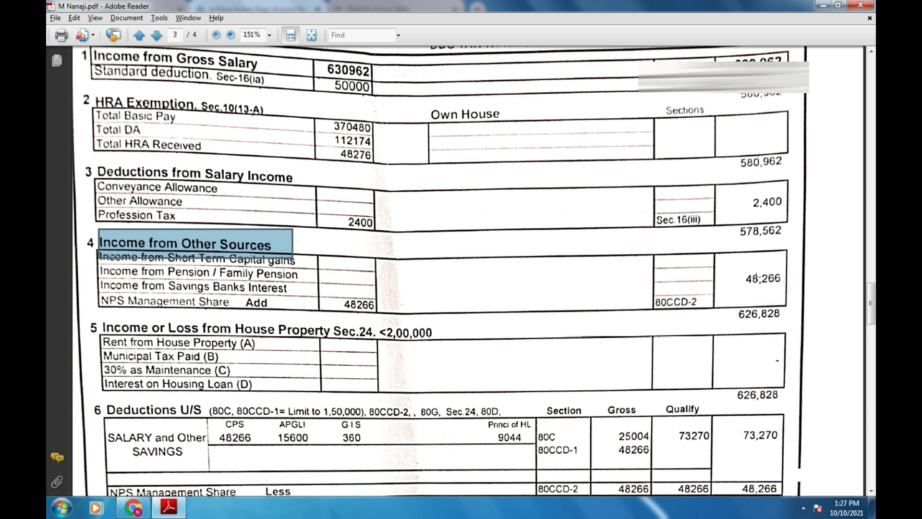
key(alt+Tab)
Add ₹48,266 as Any other income from other sources, described as NPS, and save.
click(162, 355)
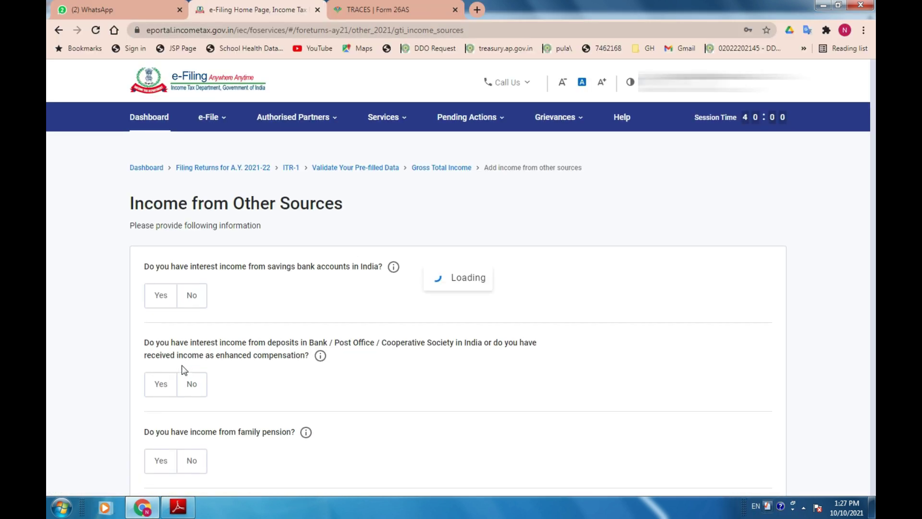
scroll(182, 365, down, 2)
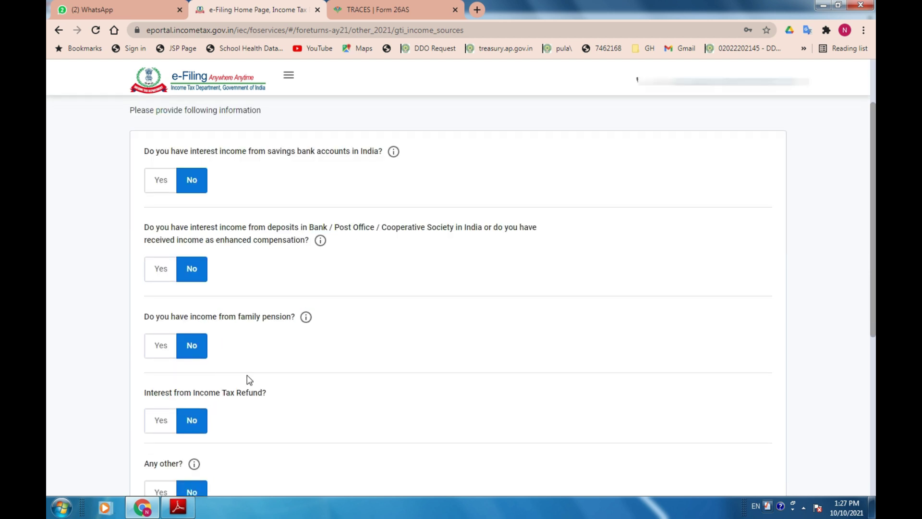
scroll(242, 420, down, 2)
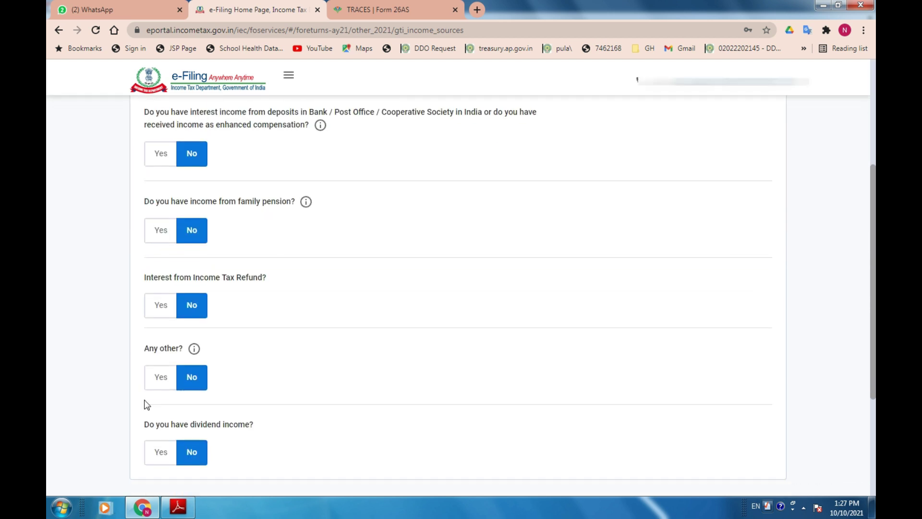
click(156, 377)
click(189, 414)
key(alt+Tab)
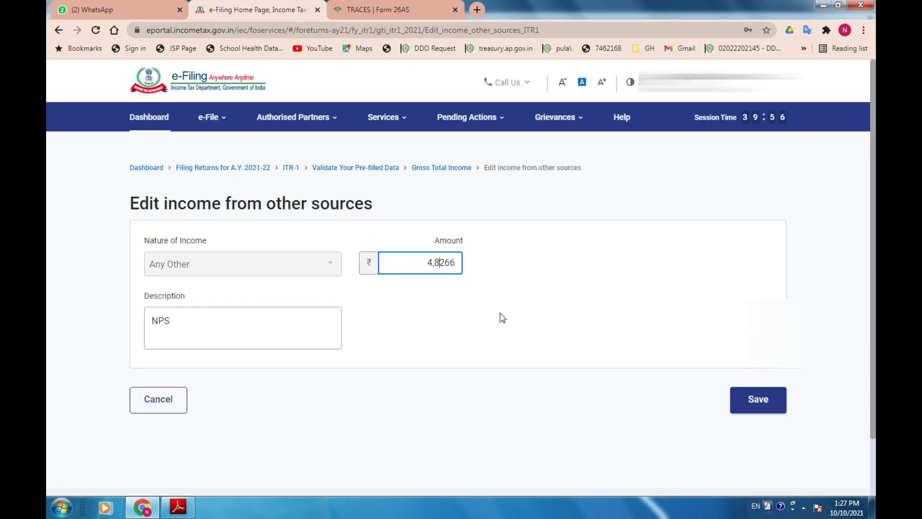
key(Tab)
text(NPS)
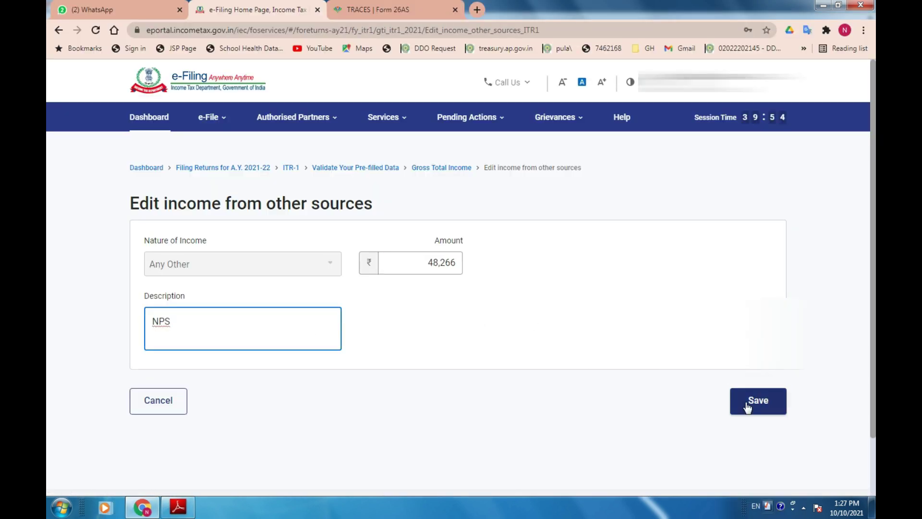
key(alt+Tab)
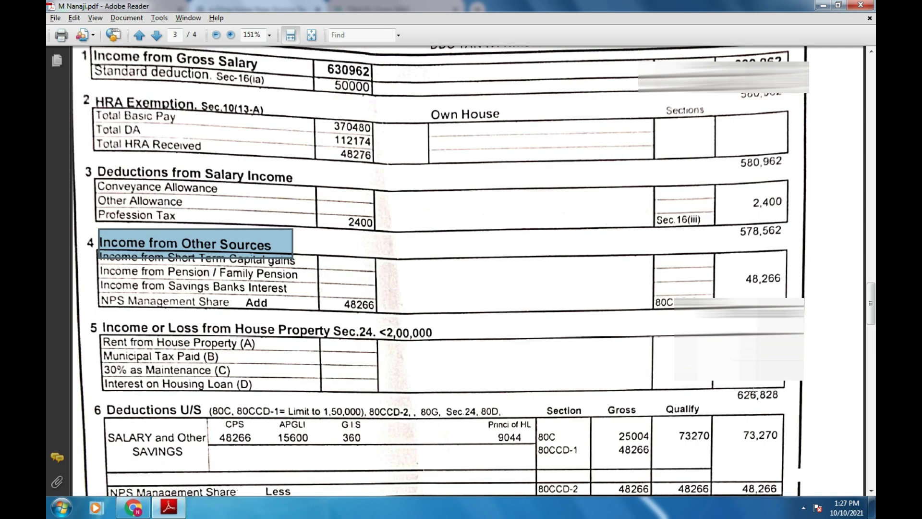
key(alt+Tab)
click(756, 404)
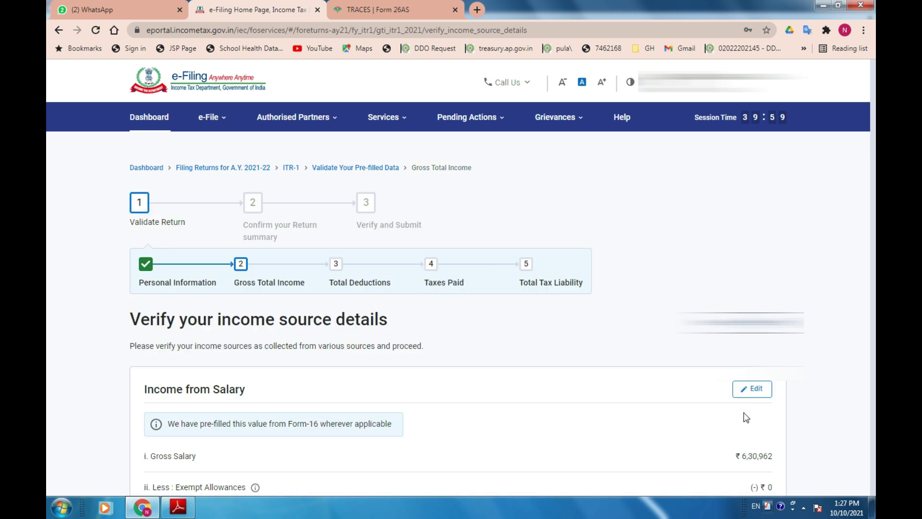
Open the house property breakup and choose Self Occupied as the property type.
scroll(742, 413, down, 8)
scroll(741, 427, down, 1)
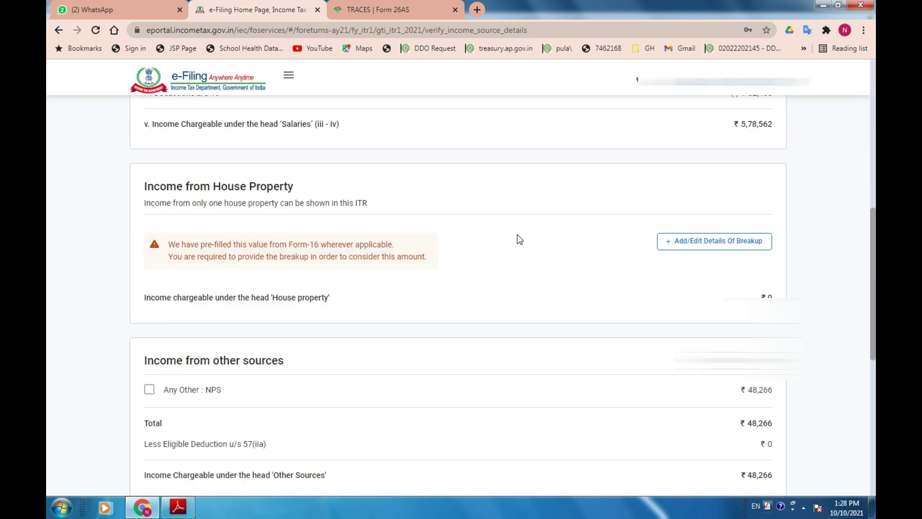
click(700, 243)
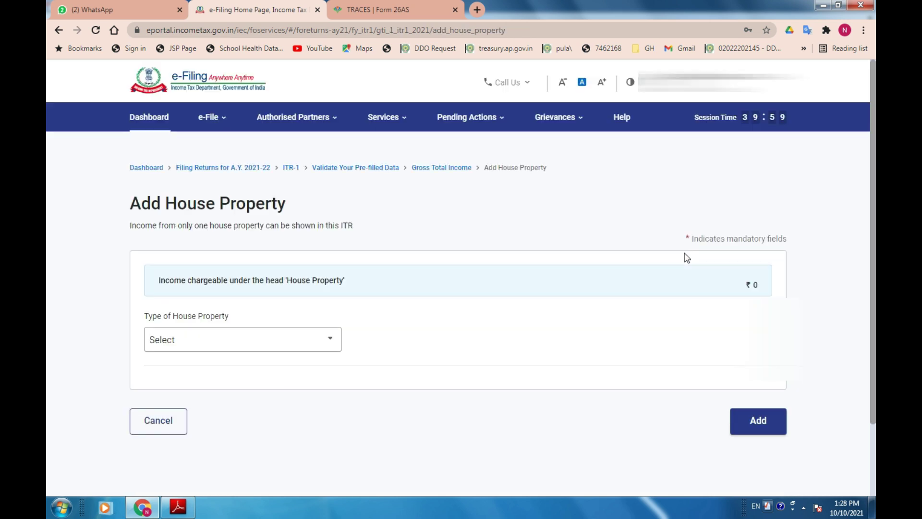
click(233, 343)
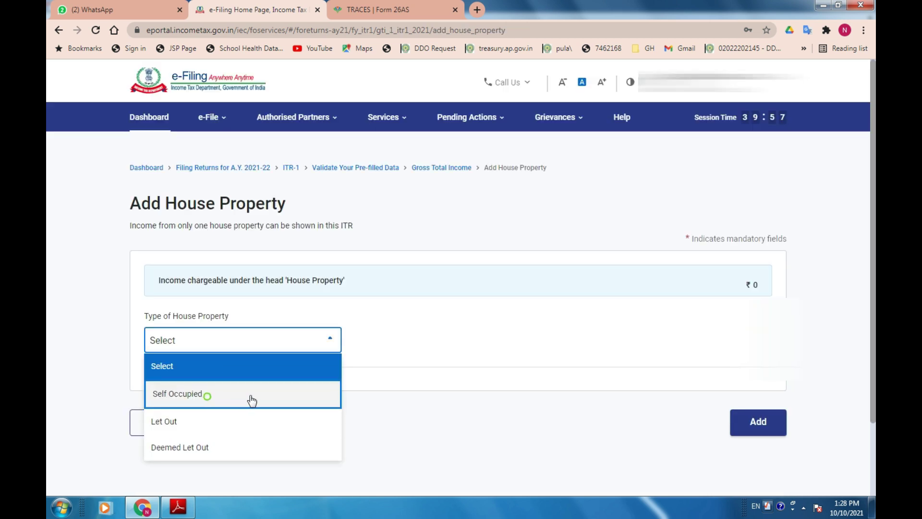
click(349, 398)
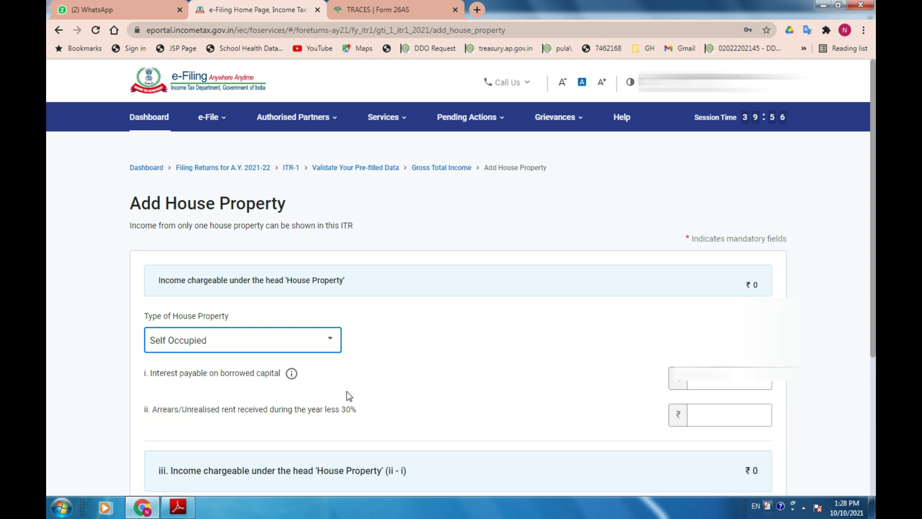
Enter ₹1,16,660 loan interest with 0 arrears, add the property, and confirm ₹5,10,168 gross total income.
key(alt+Tab)
scroll(658, 363, down, 3)
drag(605, 421, 653, 437)
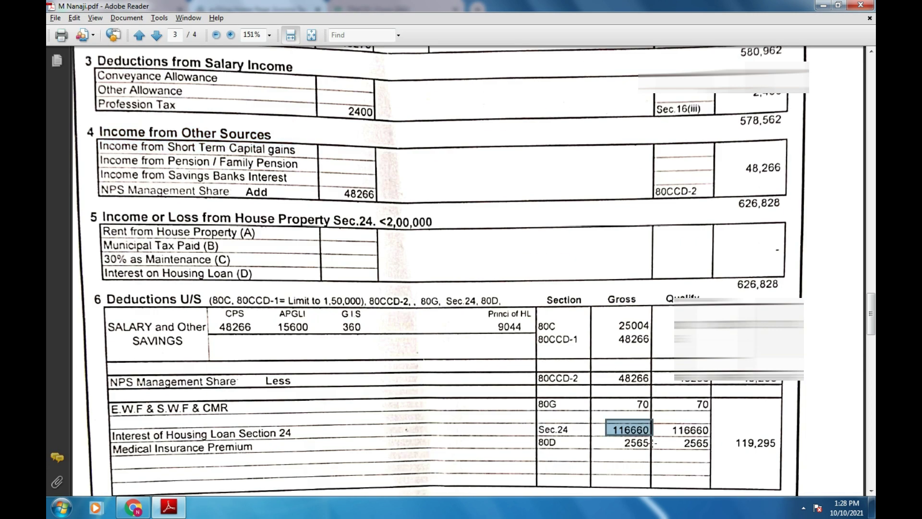
key(alt+Tab)
click(725, 376)
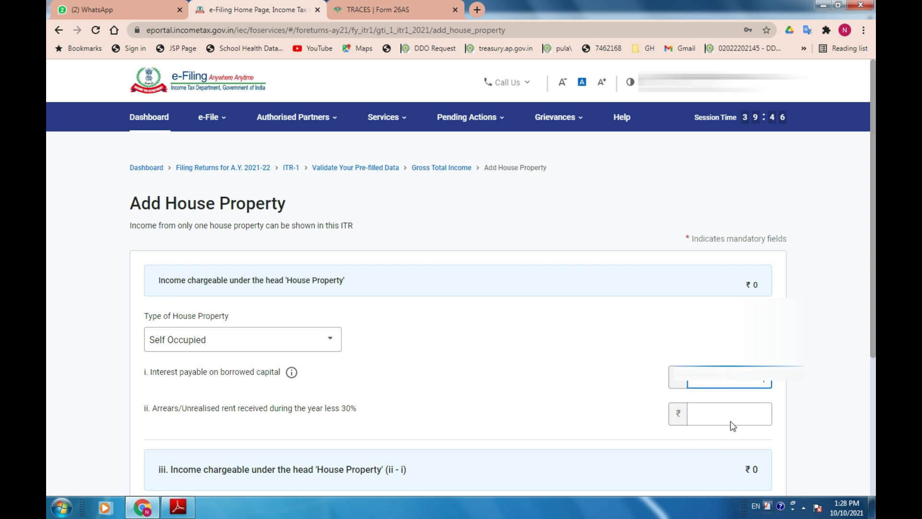
key(Tab)
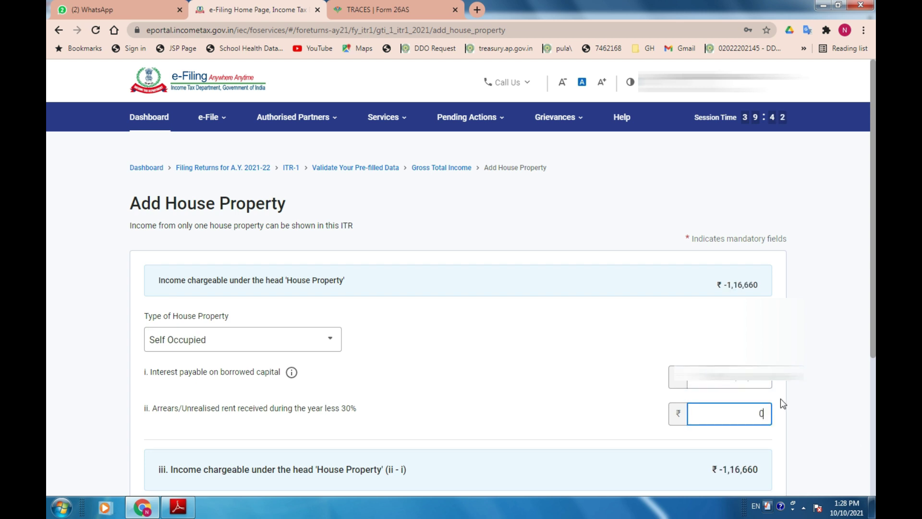
scroll(860, 315, down, 3)
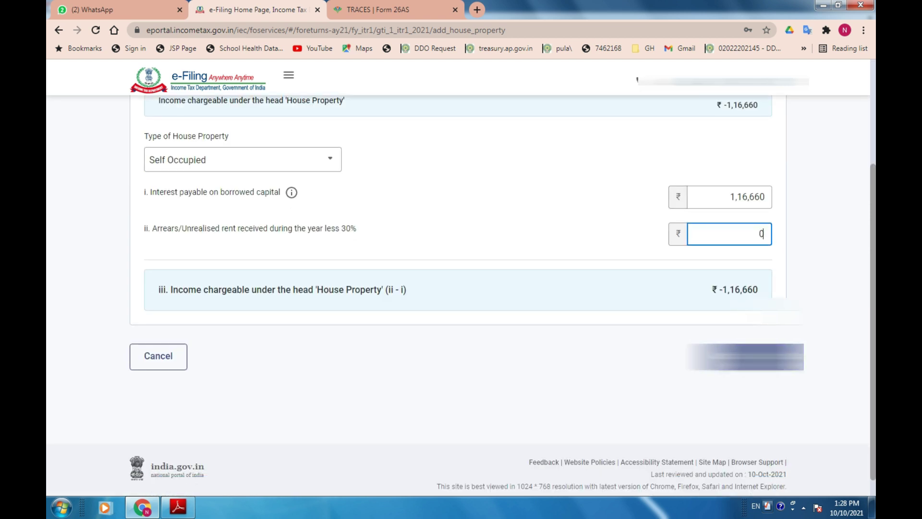
key(Return)
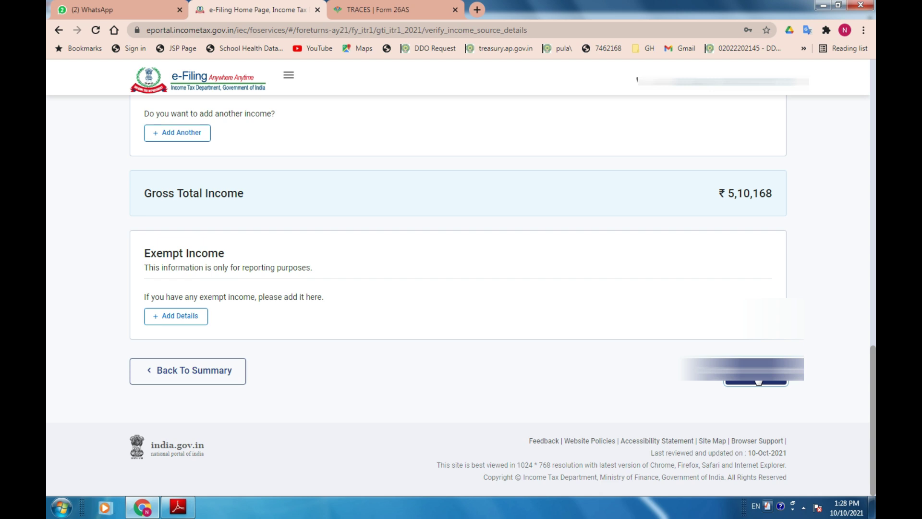
click(757, 380)
Open deductions and answer No to donations, scientific research/rural development and 80GG.
scroll(724, 381, down, 3)
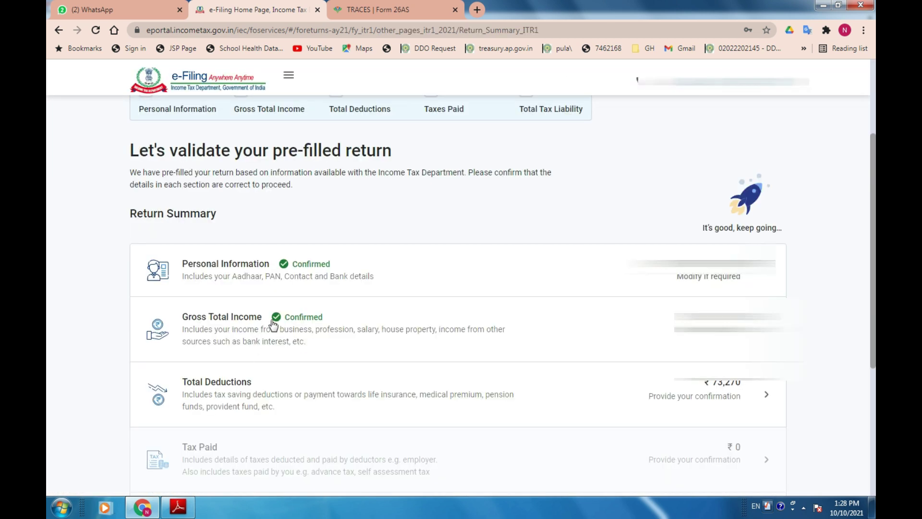
click(233, 395)
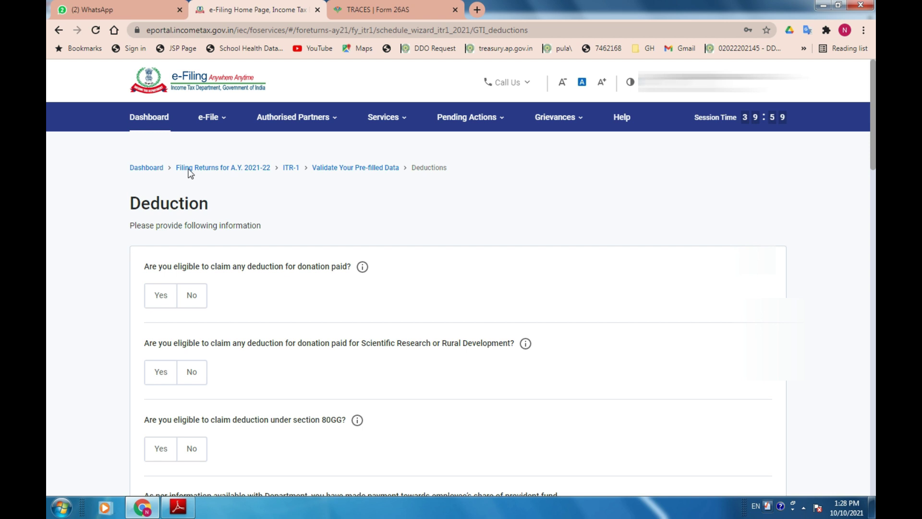
click(194, 302)
click(193, 376)
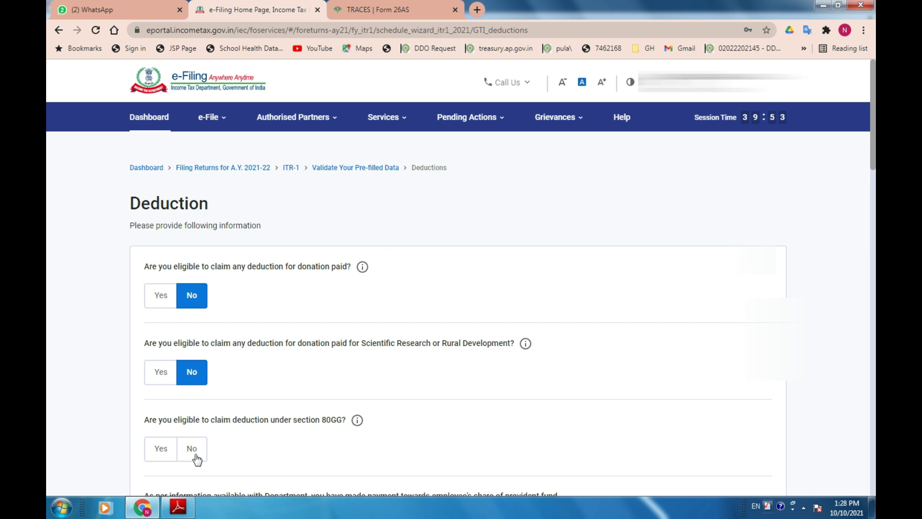
key(alt+Tab)
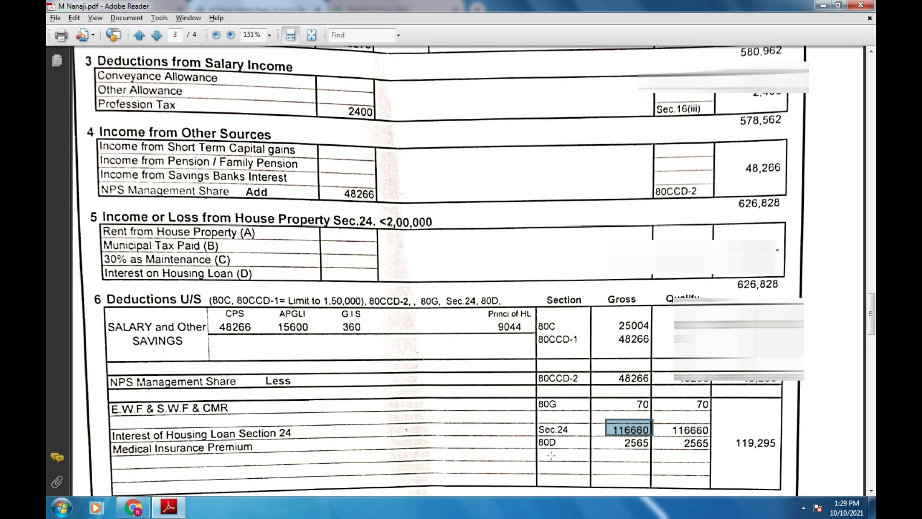
key(alt+Tab)
click(194, 451)
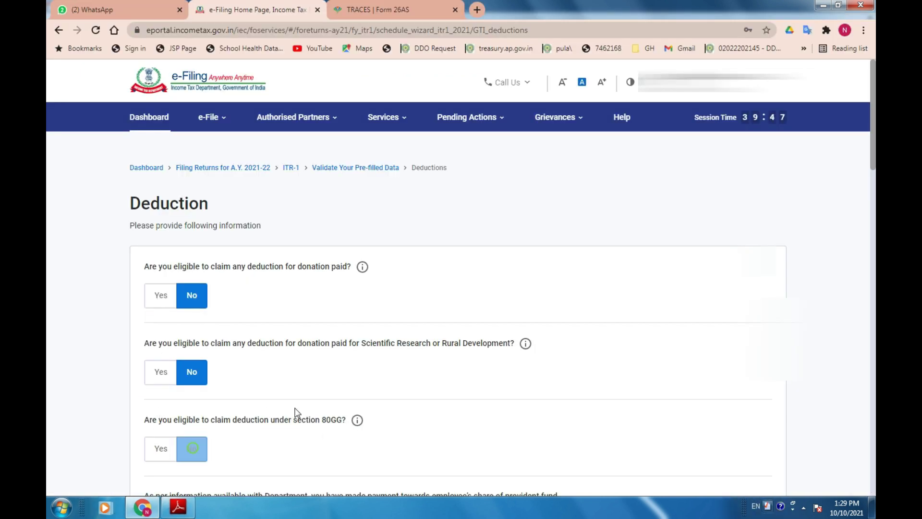
Check the deductions table in the salary statement PDF.
scroll(290, 405, down, 5)
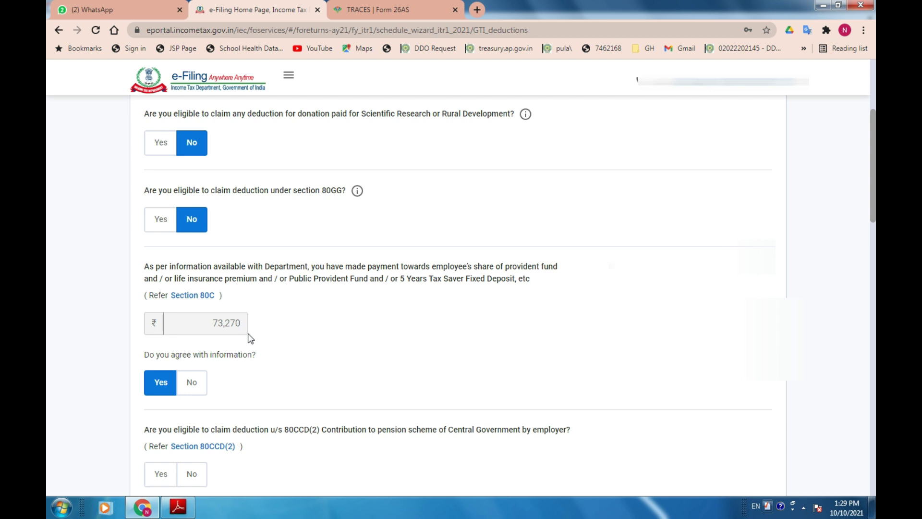
key(alt+Tab)
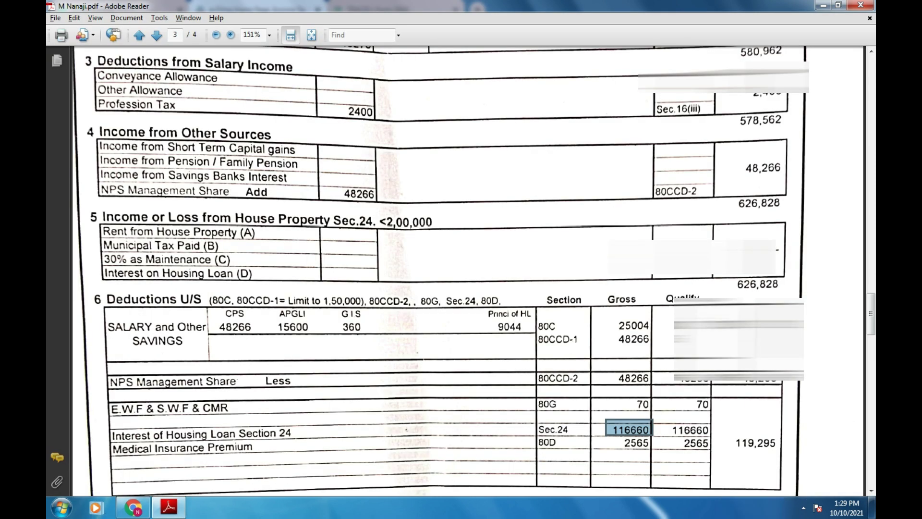
key(alt+Tab)
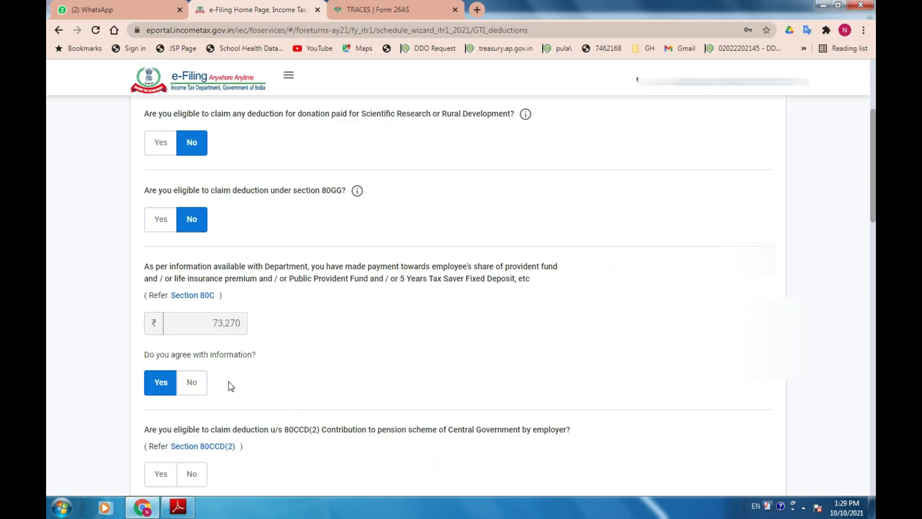
scroll(276, 377, down, 2)
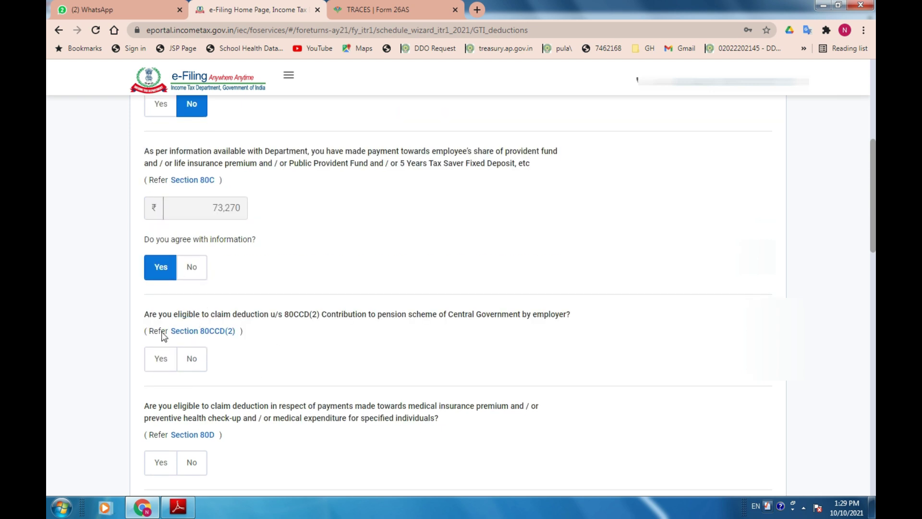
key(alt+Tab)
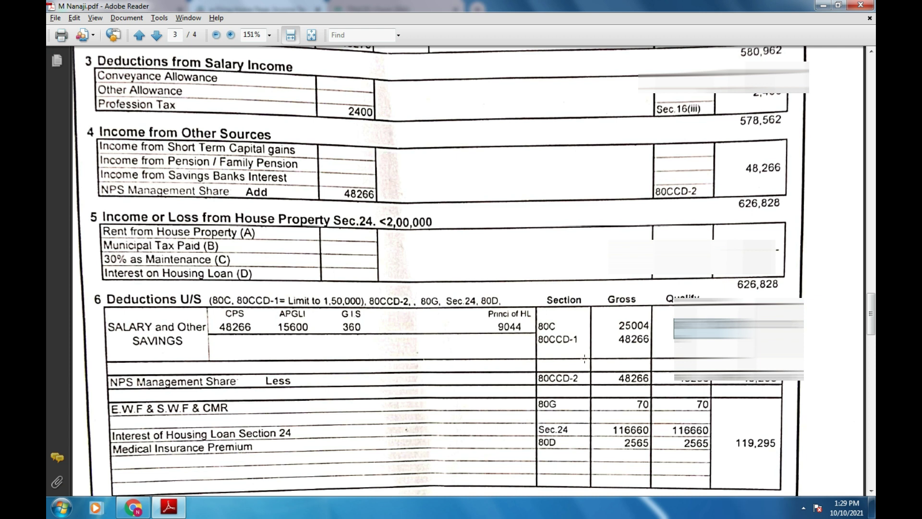
key(alt+Tab)
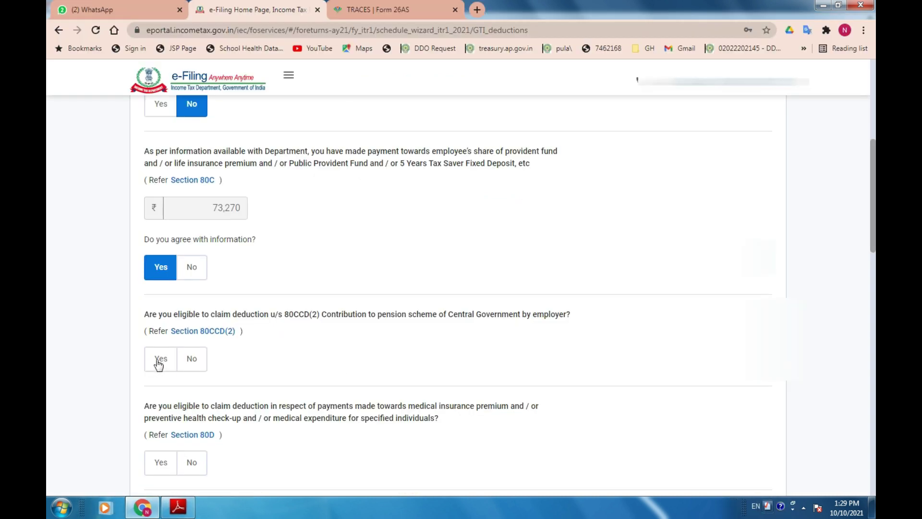
Claim the 80CCD(2) employer pension deduction of ₹48,266, correcting a mistyped 4,266.
click(160, 360)
click(174, 416)
key(alt+Tab)
key(alt+Tab)
text(4266)
key(Tab)
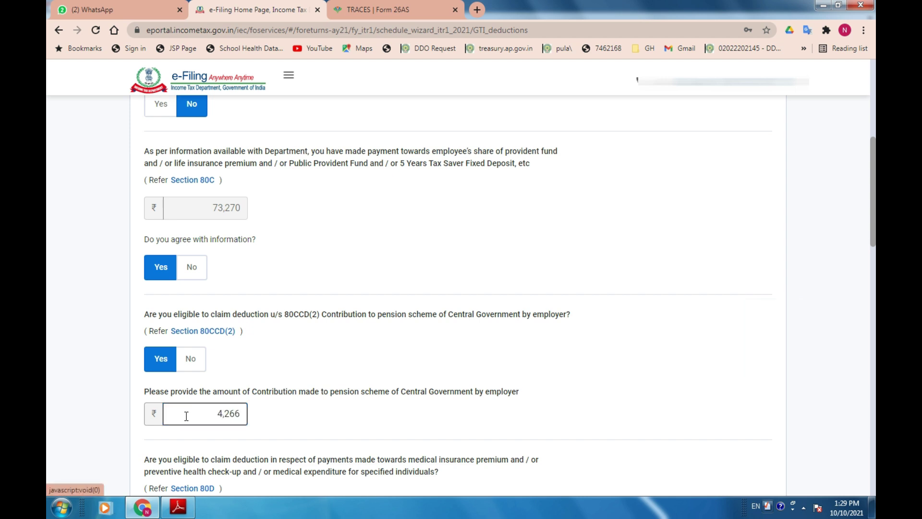
click(225, 414)
double_click(226, 413)
text(48,266)
key(Tab)
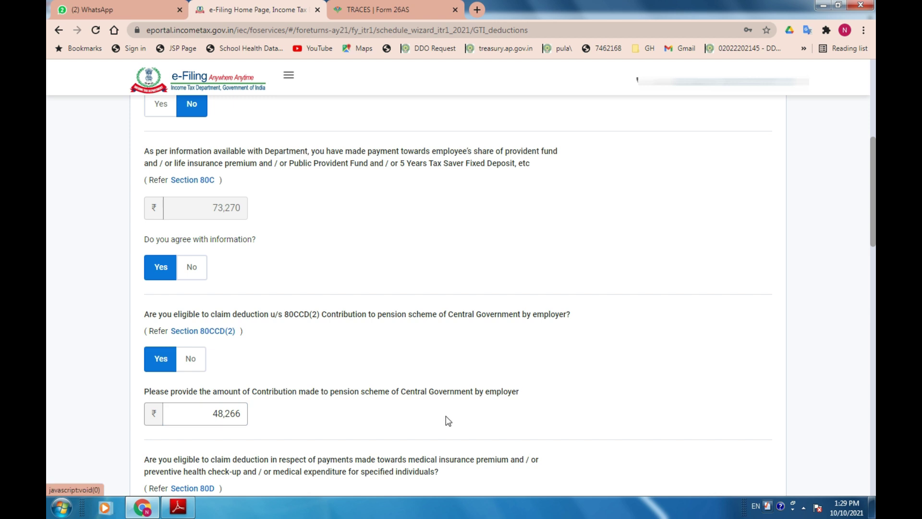
Answer Yes to the 80D medical insurance deduction and No to the 80E education loan.
scroll(446, 416, down, 1)
scroll(446, 416, down, 2)
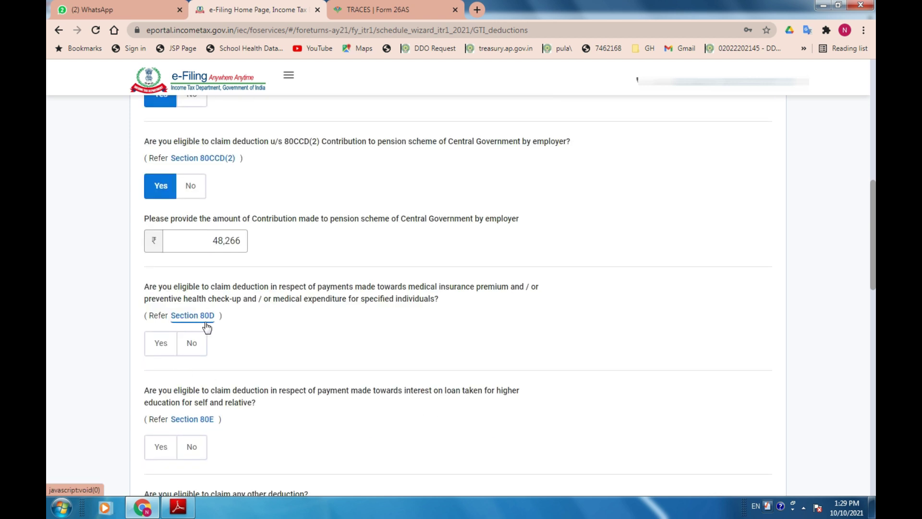
key(alt+Tab)
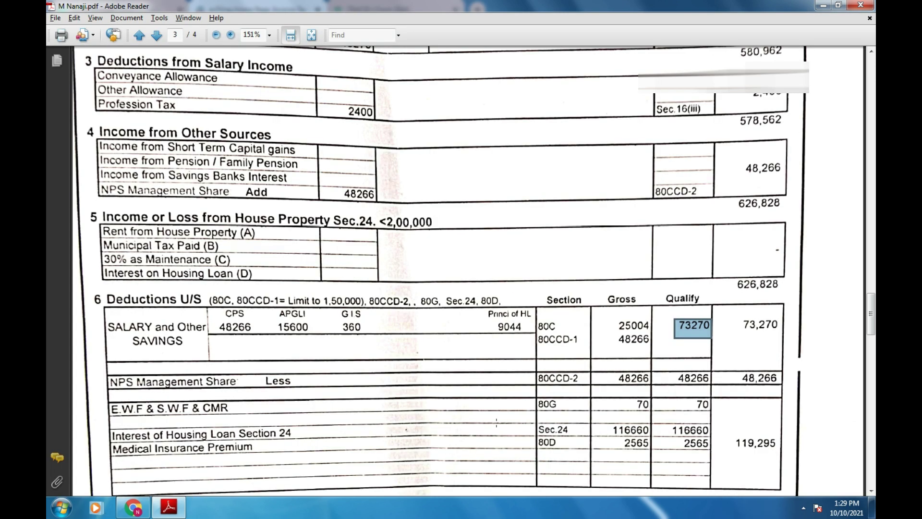
key(alt+Tab)
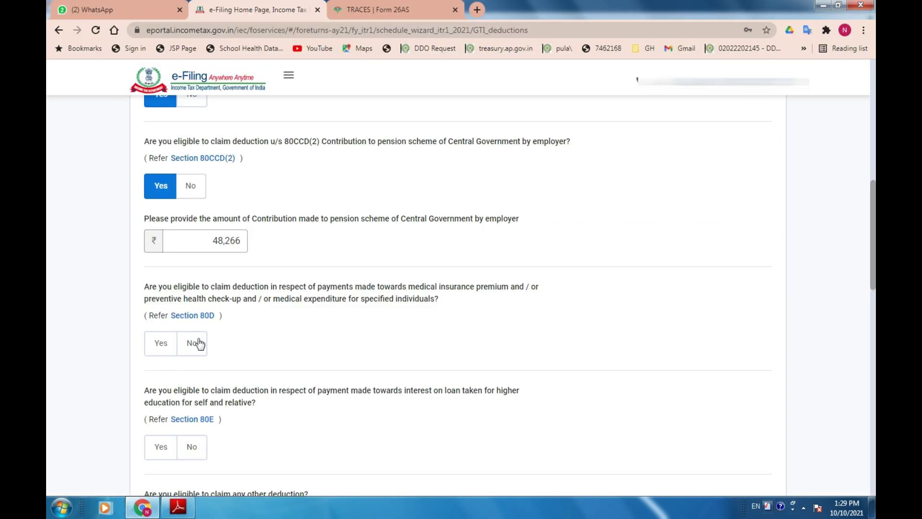
click(161, 343)
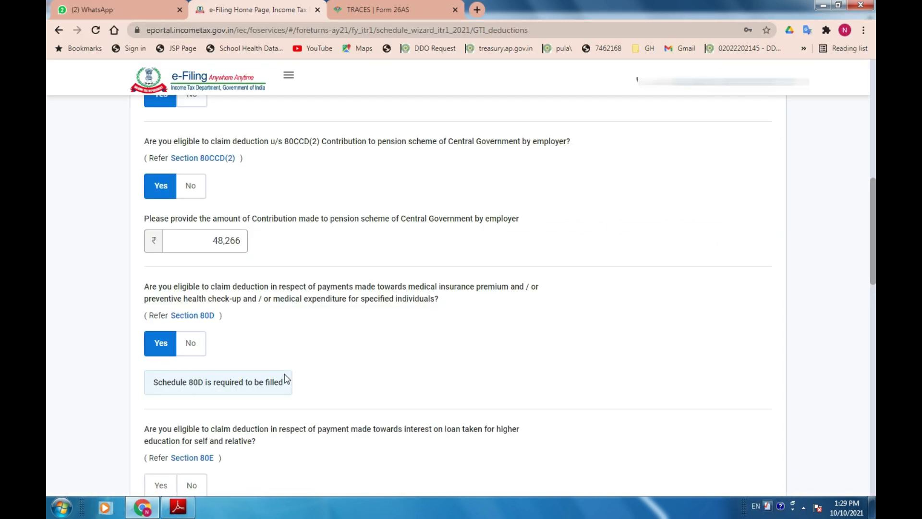
scroll(284, 376, down, 2)
key(alt+Tab)
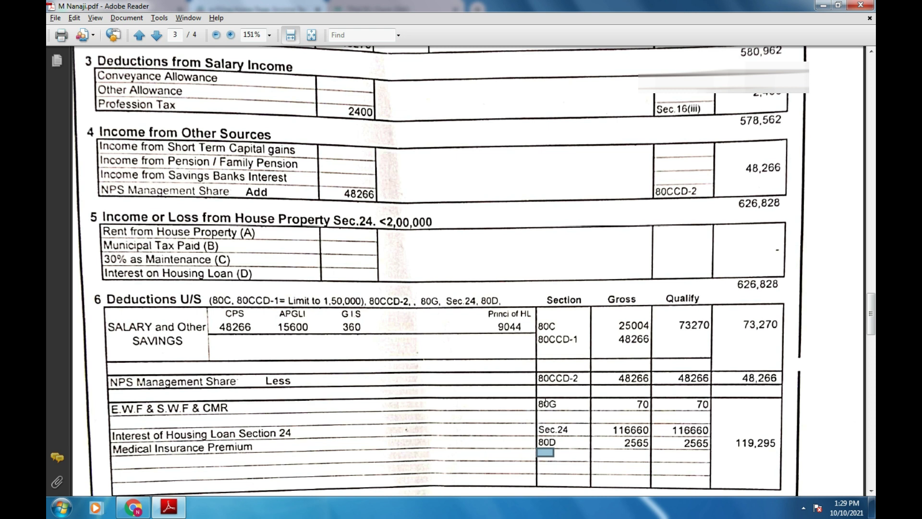
key(alt+Tab)
click(190, 375)
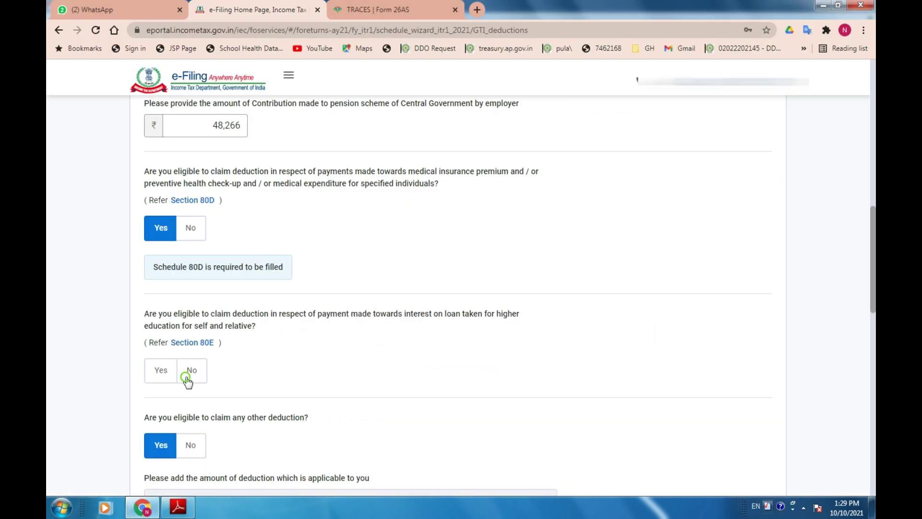
scroll(316, 377, down, 4)
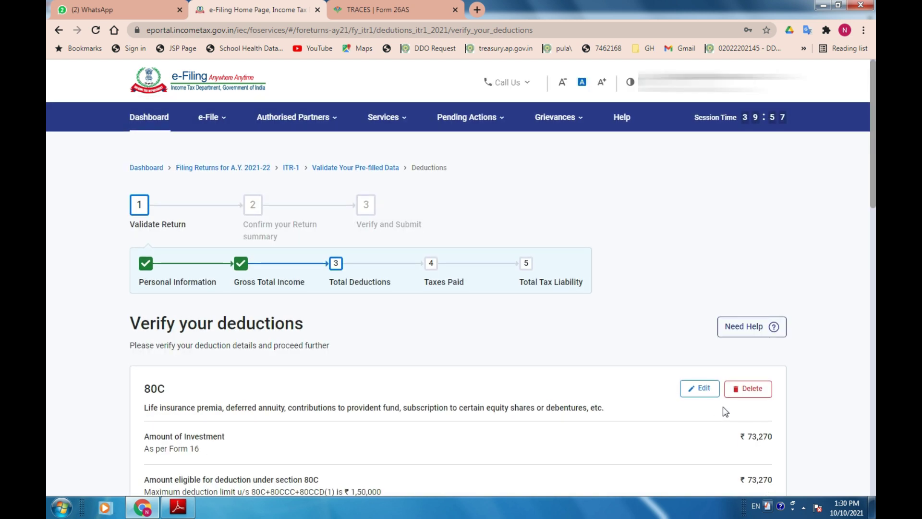
Check the 80C qualifying amount of 73,270 against the PDF.
scroll(726, 406, down, 1)
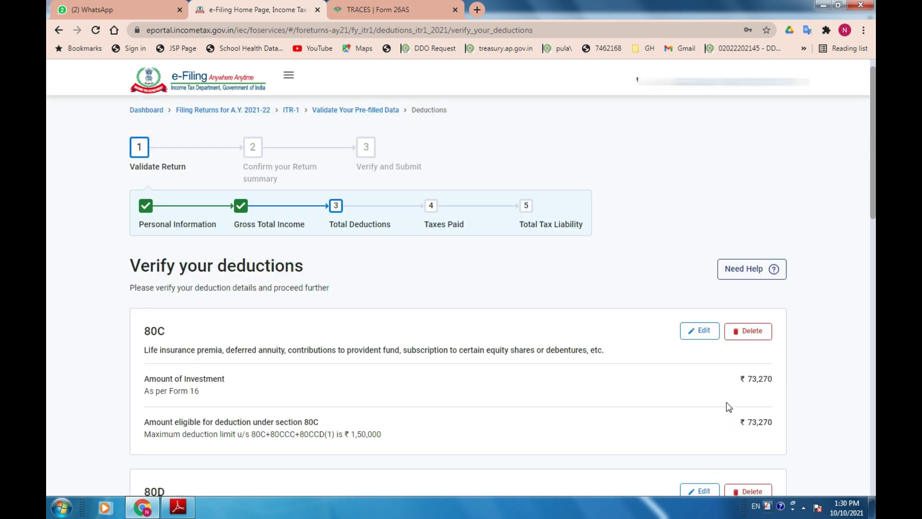
scroll(728, 406, down, 3)
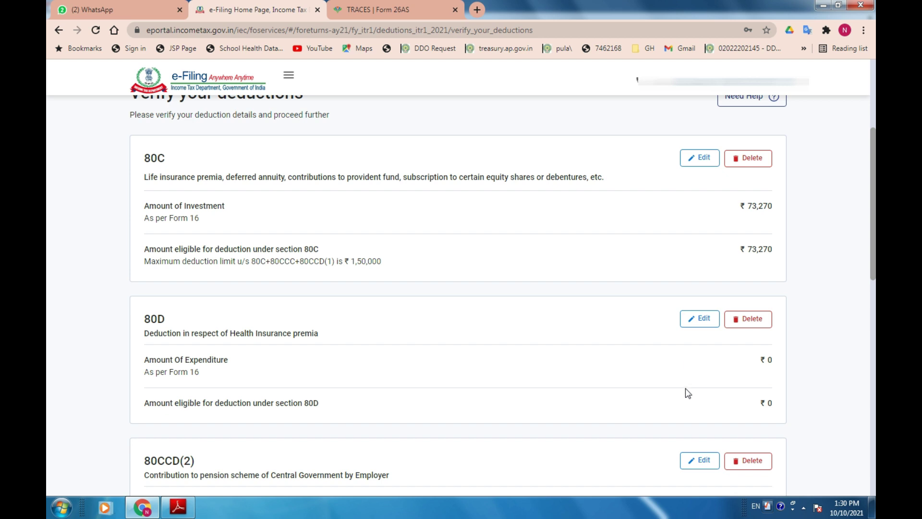
scroll(221, 328, up, 3)
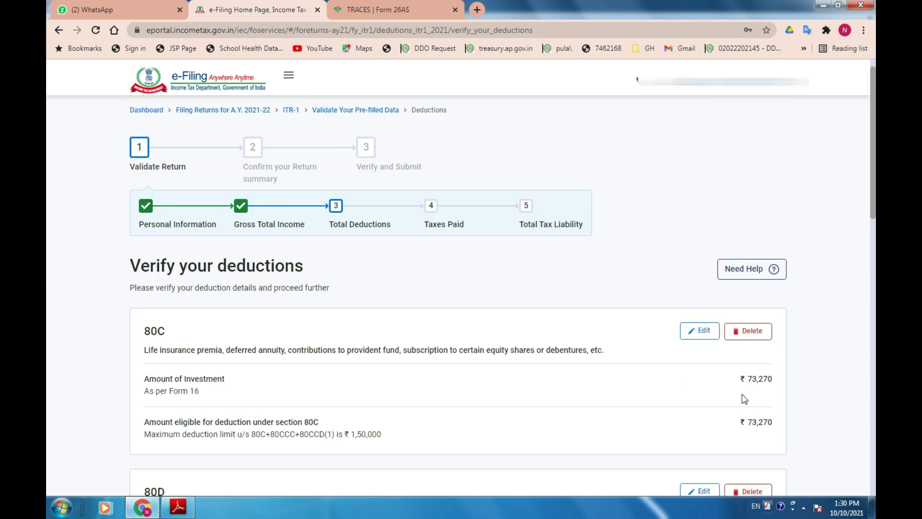
key(alt+Tab)
drag(674, 321, 721, 339)
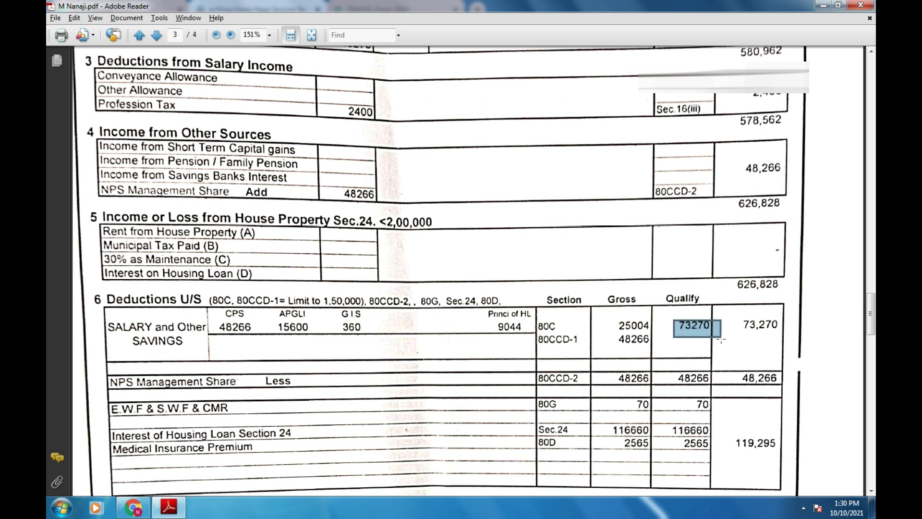
key(alt+Tab)
Compare the 80D card with the PDF's 2565 medical insurance amount and open 80D for editing.
scroll(688, 400, down, 3)
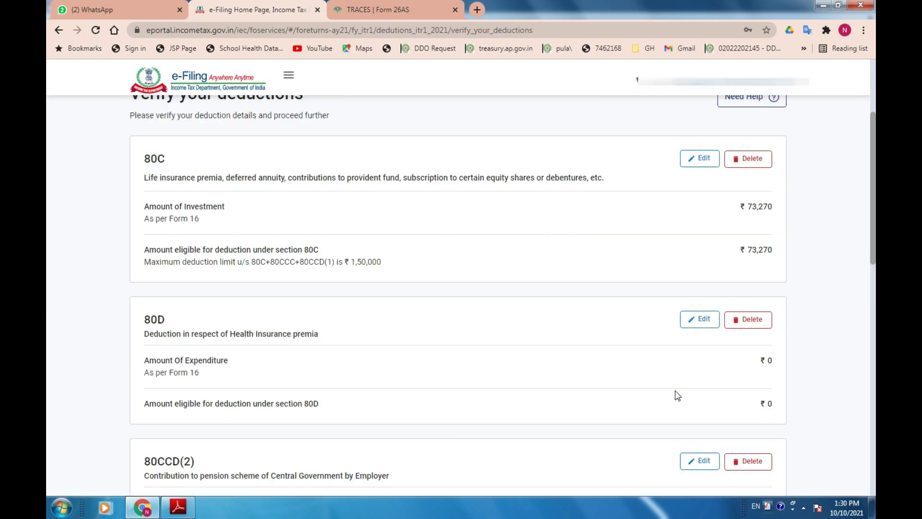
drag(138, 315, 217, 335)
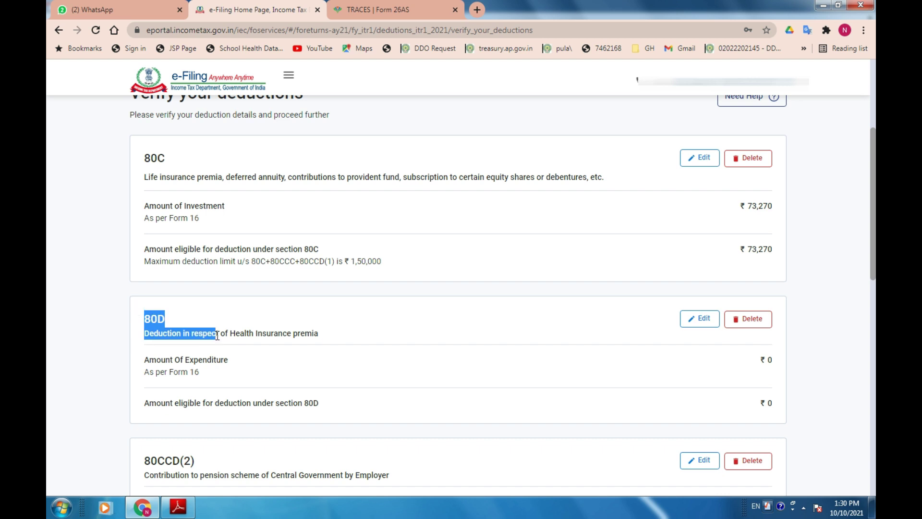
key(alt+Tab)
drag(611, 431, 738, 468)
key(alt+Tab)
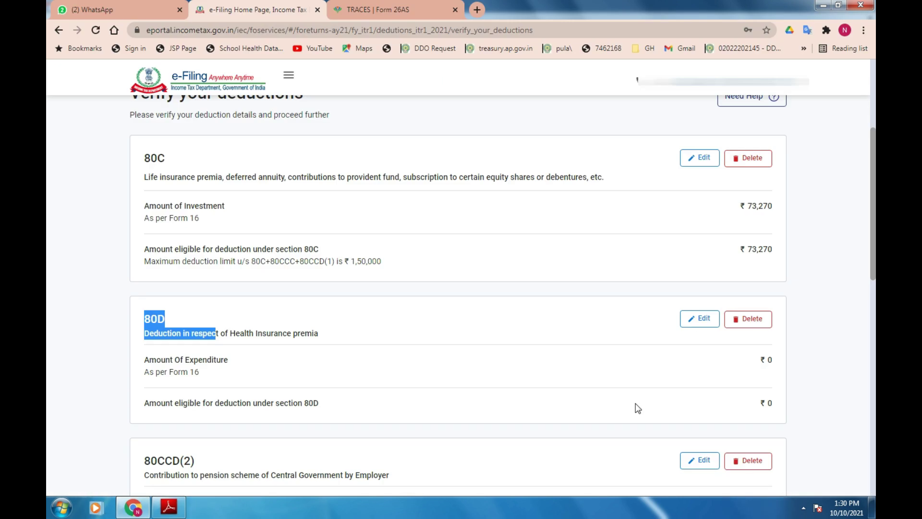
click(704, 319)
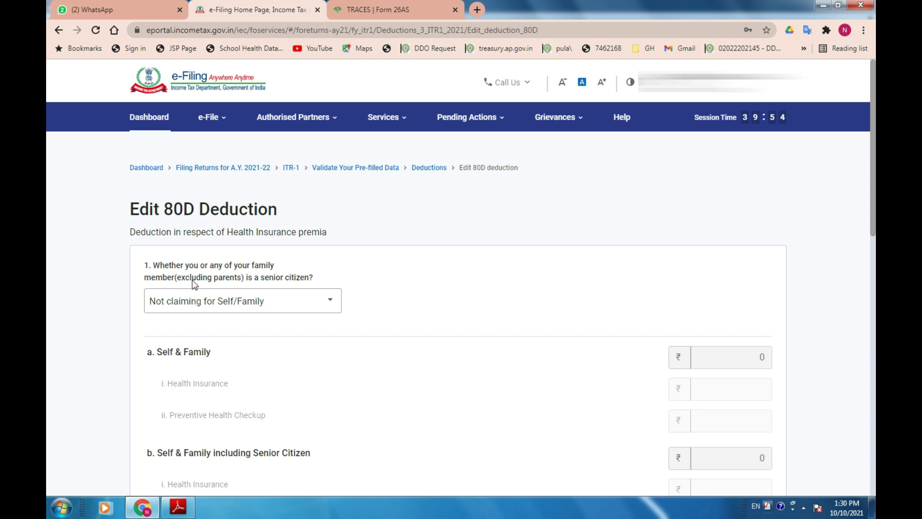
Claim ₹2,565 health insurance for non-senior self and family under 80D and save it.
click(281, 307)
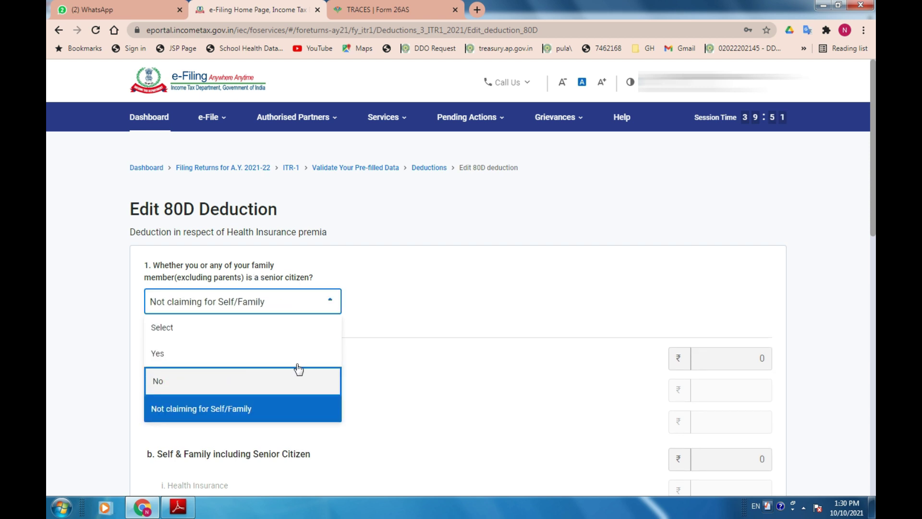
click(298, 372)
click(724, 390)
key(alt+Tab)
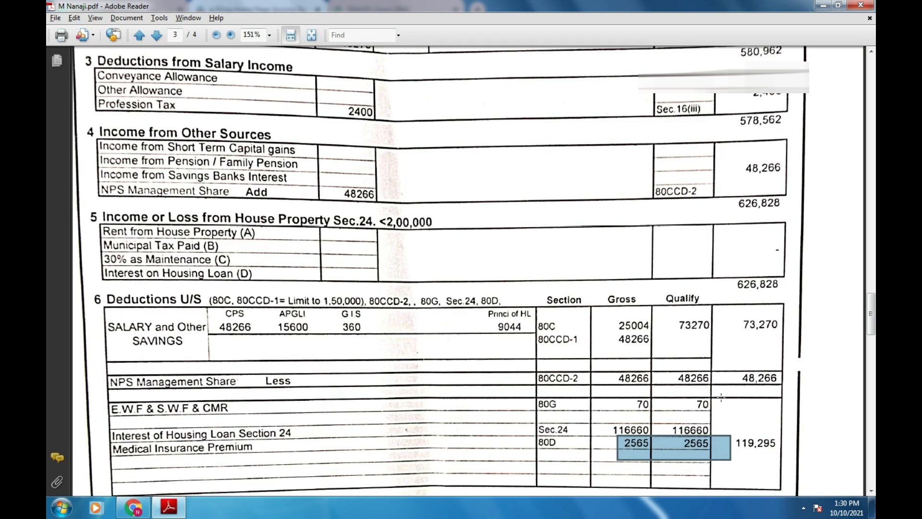
key(alt+Tab)
text(2,565)
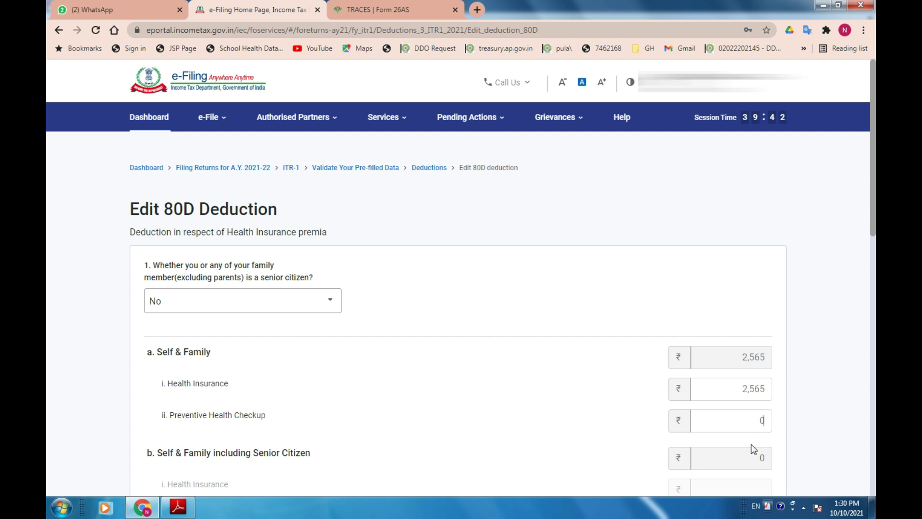
key(Tab)
scroll(788, 384, down, 6)
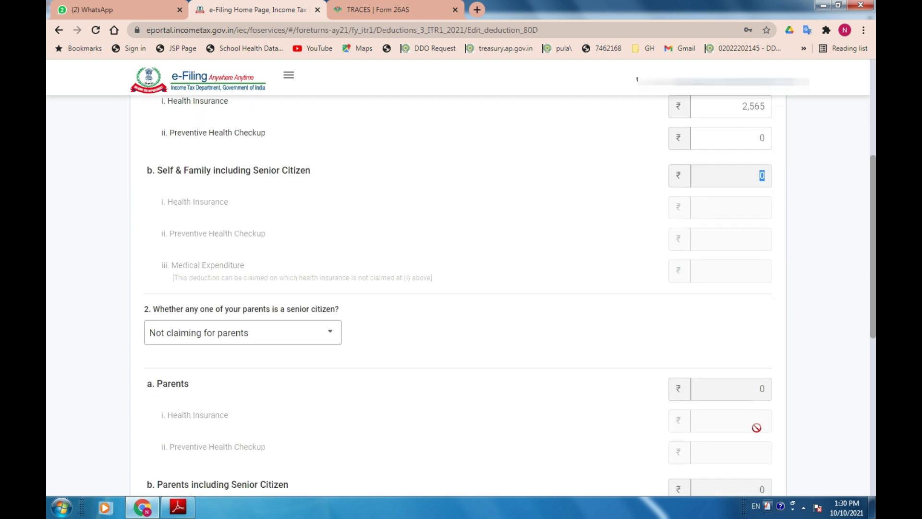
scroll(757, 427, down, 5)
click(761, 424)
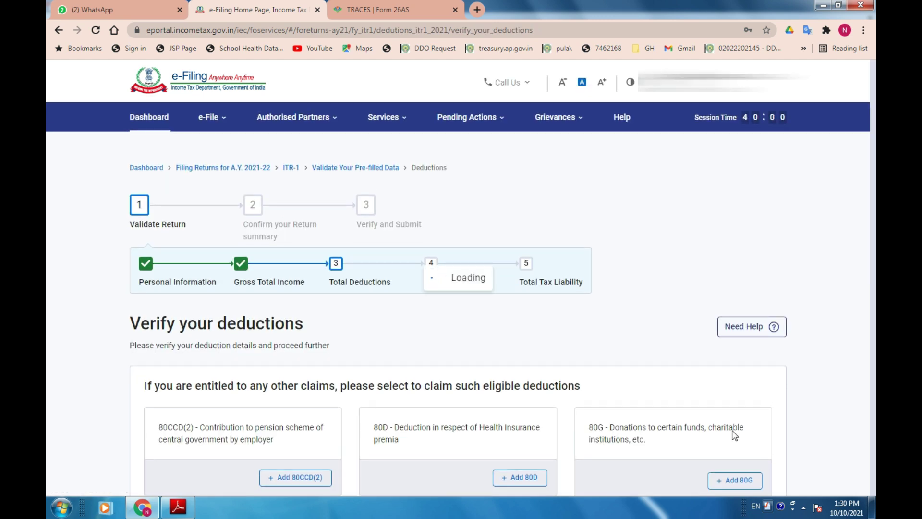
scroll(734, 432, down, 15)
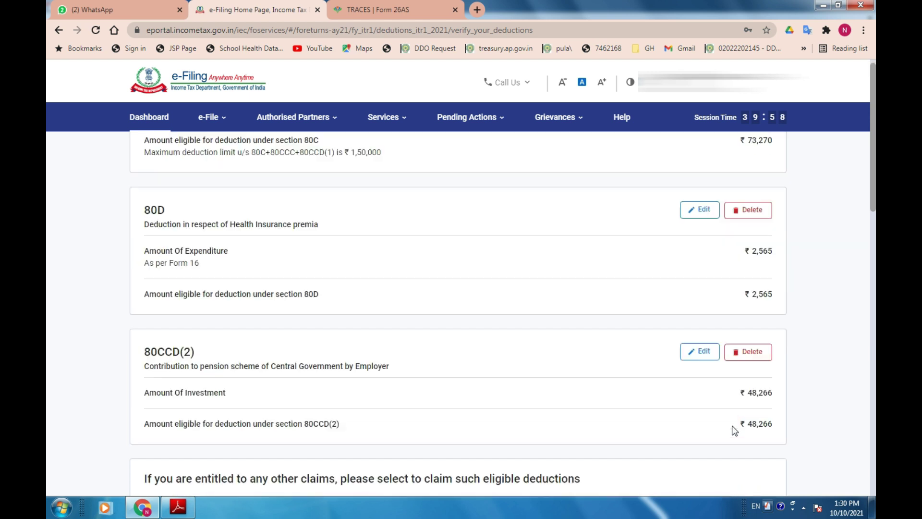
scroll(731, 425, down, 3)
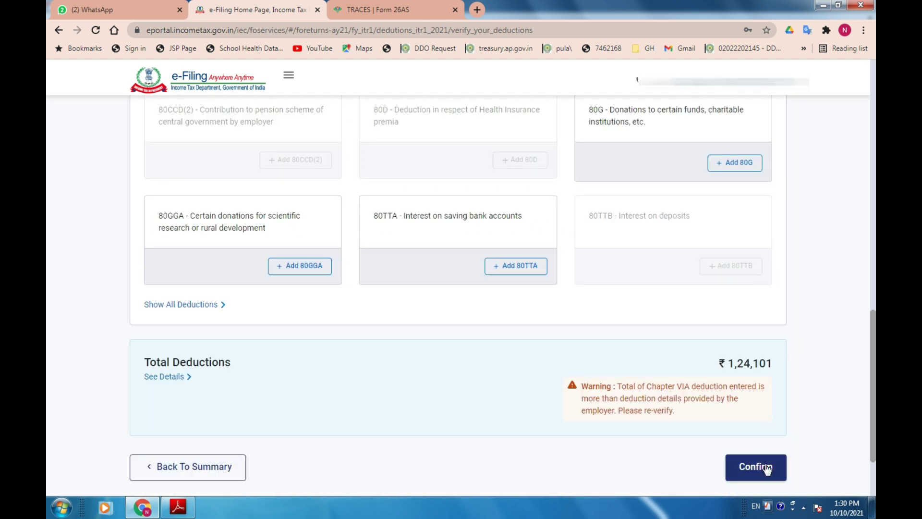
scroll(763, 468, up, 5)
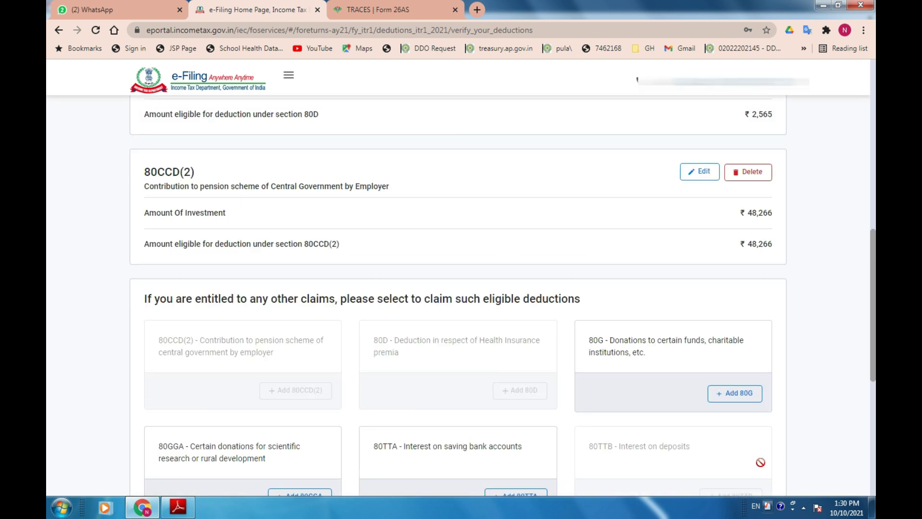
scroll(760, 417, up, 7)
key(alt+Tab)
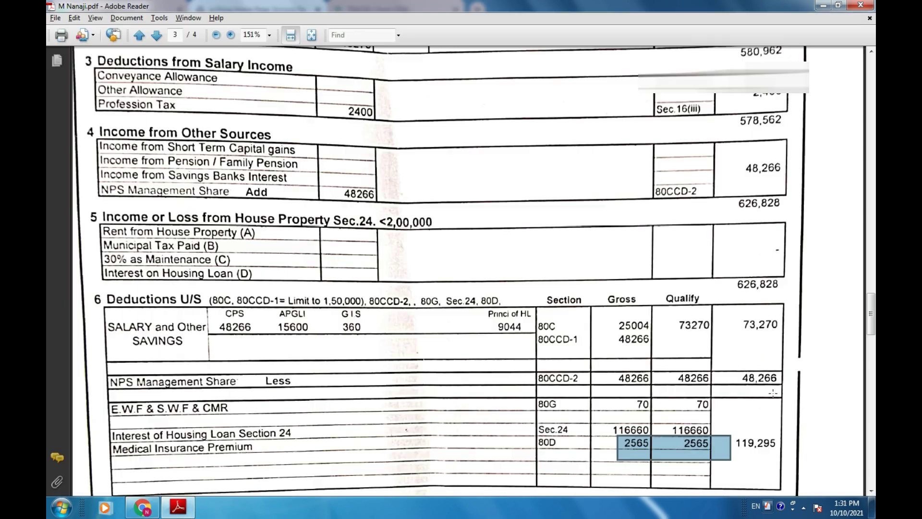
key(alt+Tab)
key(alt+Tab)
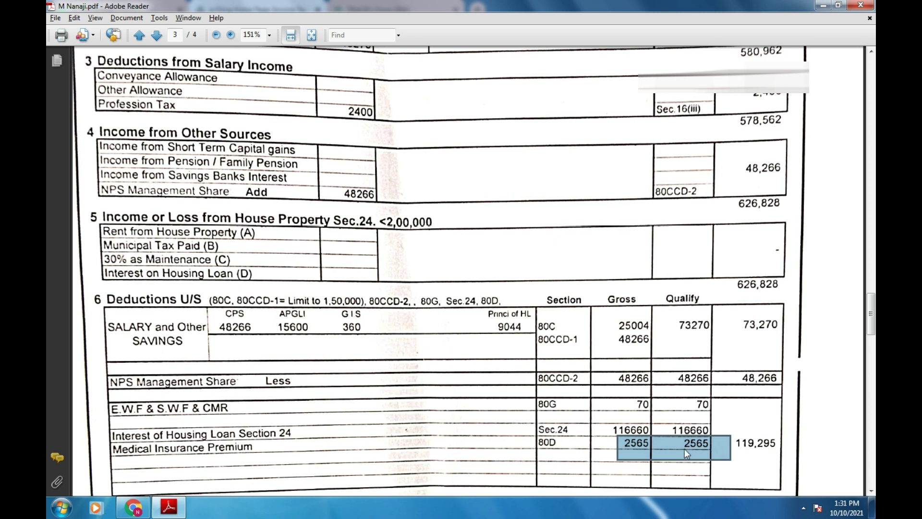
key(alt+Tab)
scroll(765, 463, down, 5)
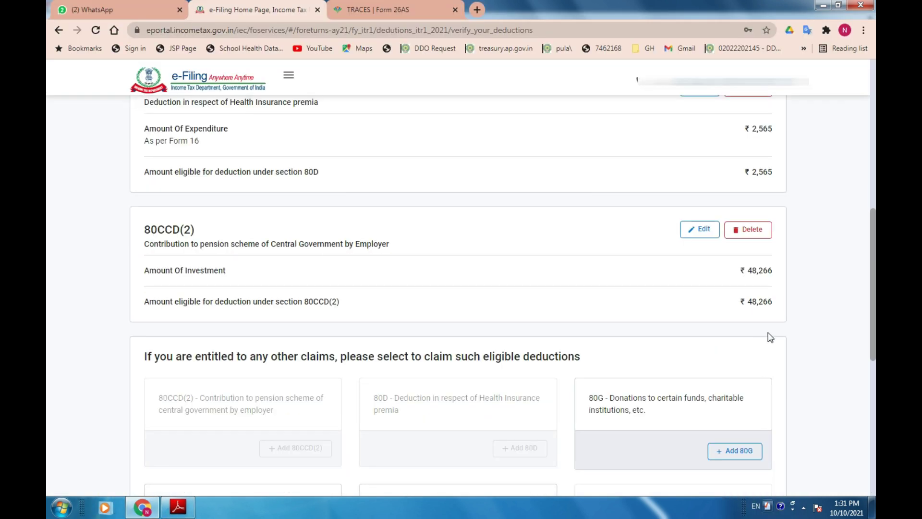
key(alt+Tab)
drag(668, 369, 723, 386)
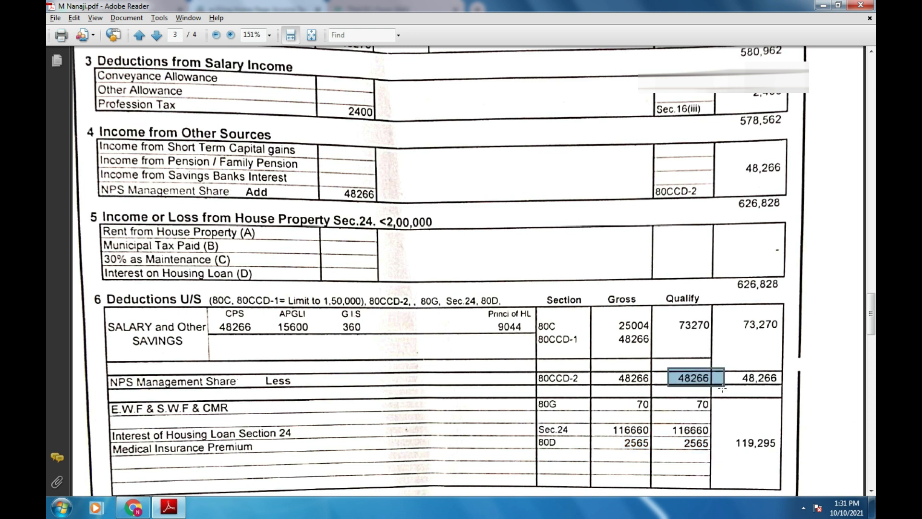
key(alt+Tab)
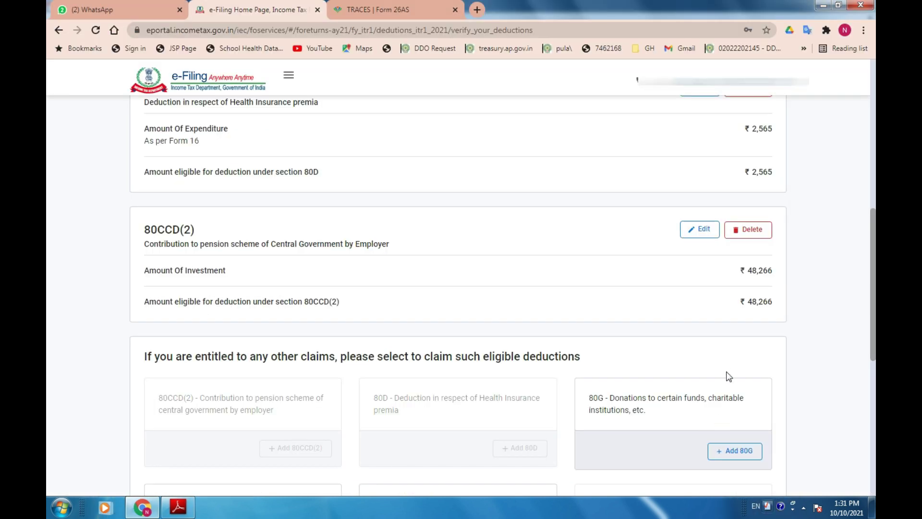
key(alt+Tab)
drag(531, 392, 596, 415)
key(alt+Tab)
Start a new 80G donation of the type eligible for 100% deduction without limit.
click(736, 452)
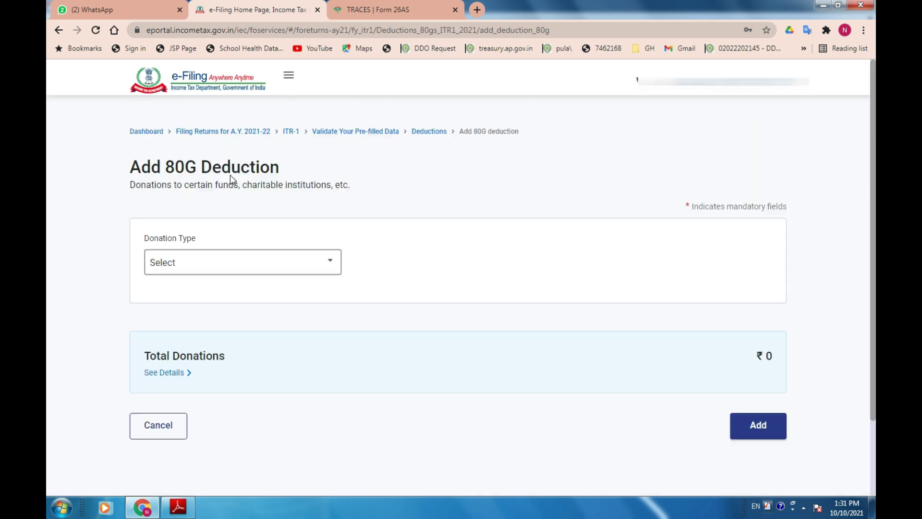
click(211, 309)
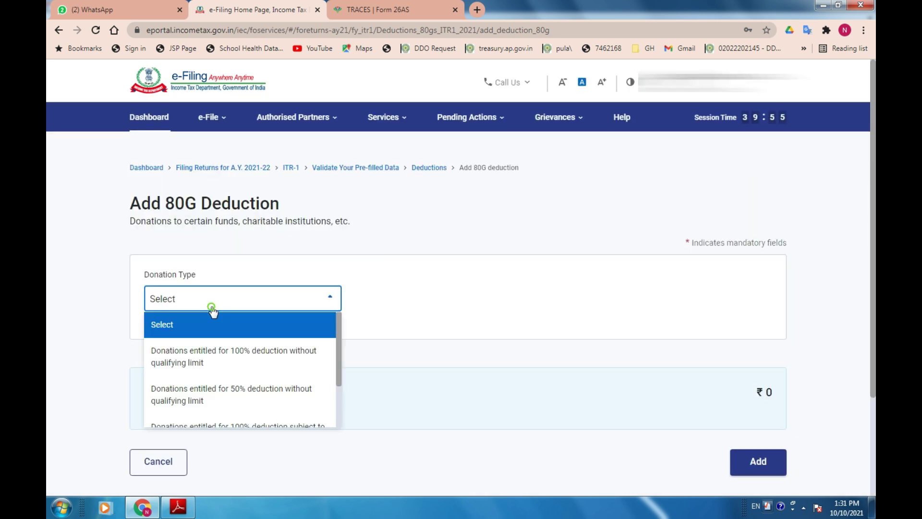
click(214, 356)
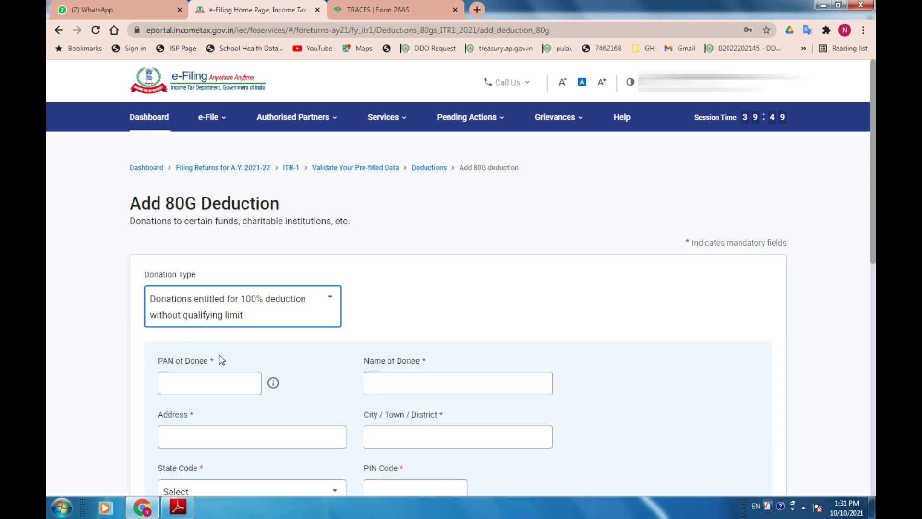
scroll(341, 331, down, 2)
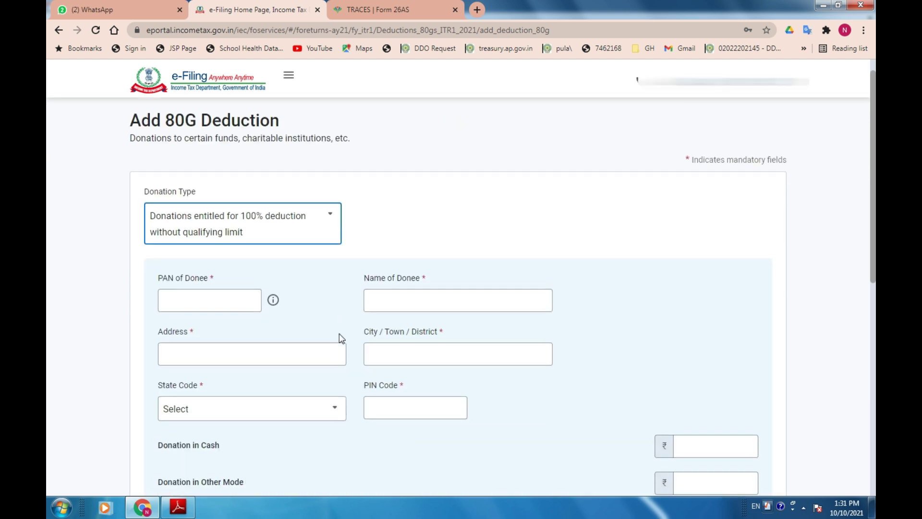
scroll(339, 334, down, 1)
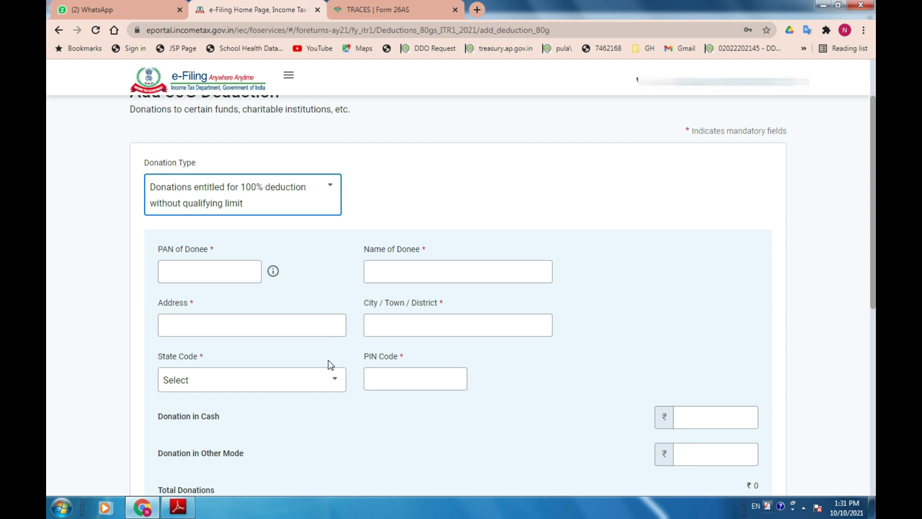
Enter the donee's PAN, name, address AMAR, city GUNTURU and PIN 522202.
click(225, 276)
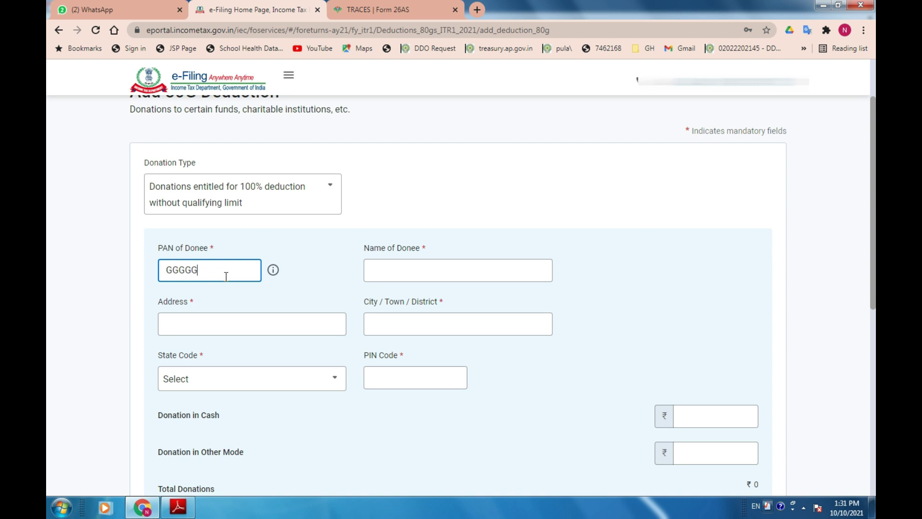
text(GGGGG0000G)
key(Tab)
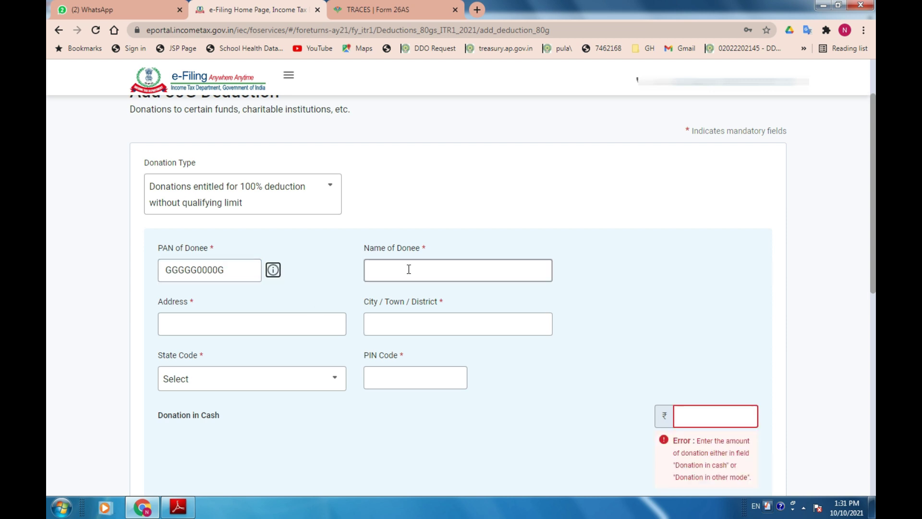
click(272, 271)
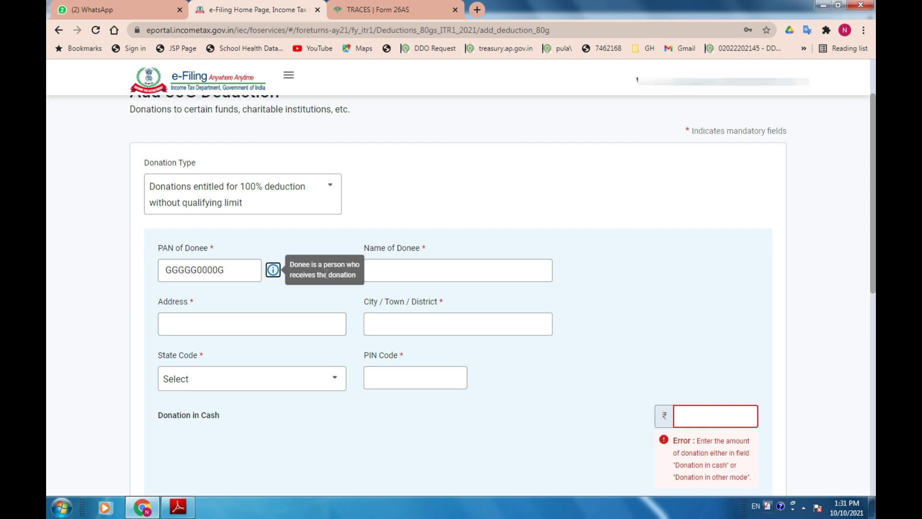
click(388, 276)
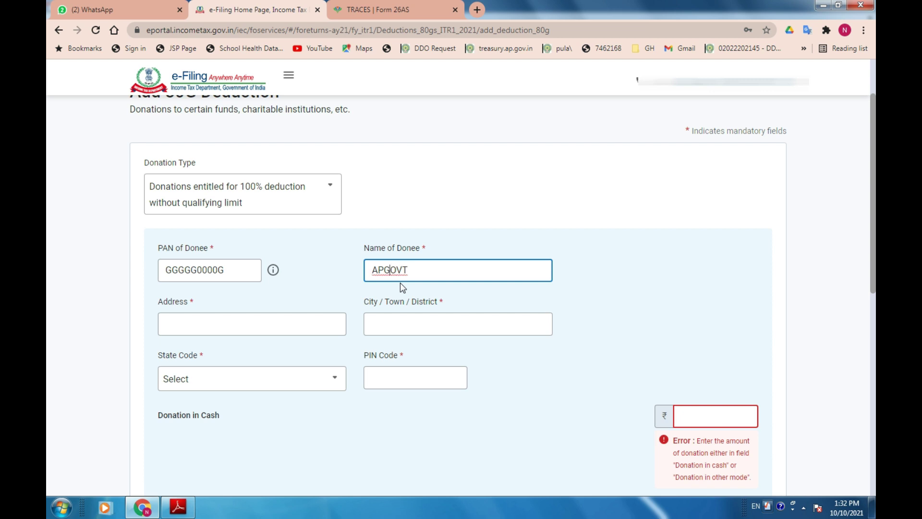
key(Tab)
text(AMAR)
key(Tab)
text(GUNTURU)
key(Tab)
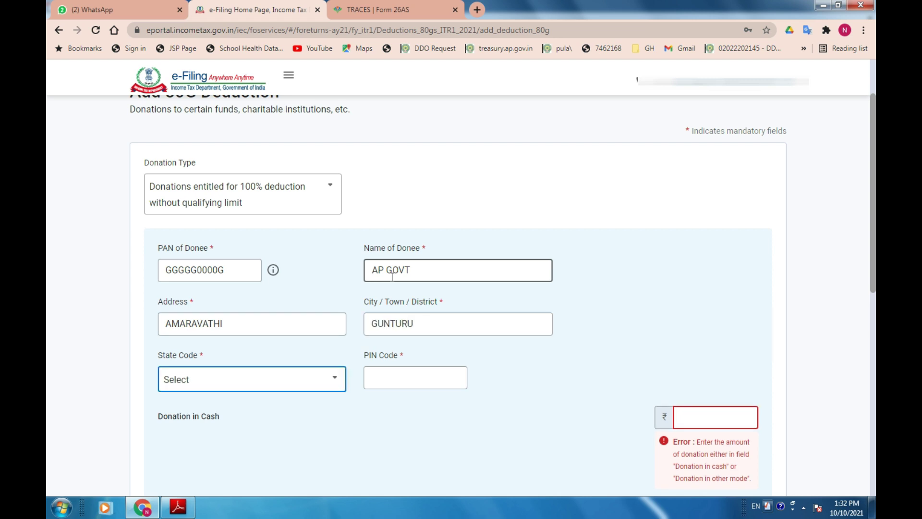
key(Tab)
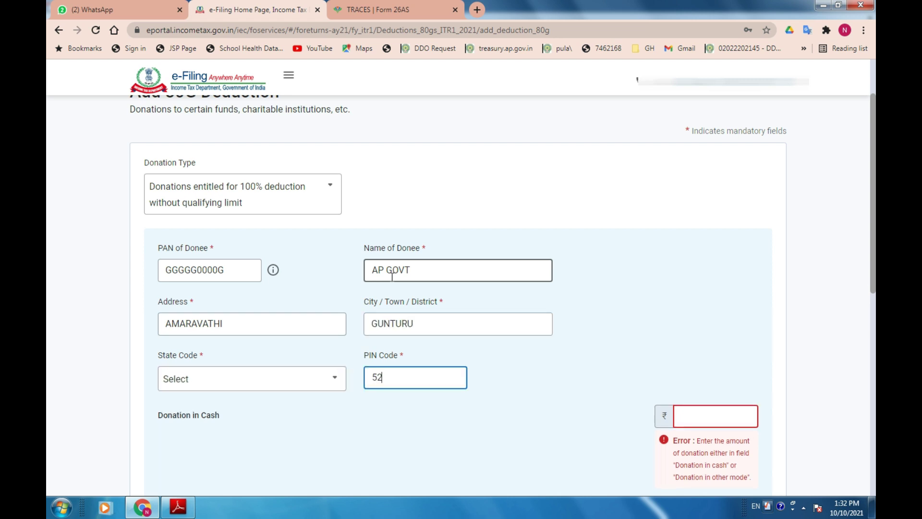
text(522202)
key(Tab)
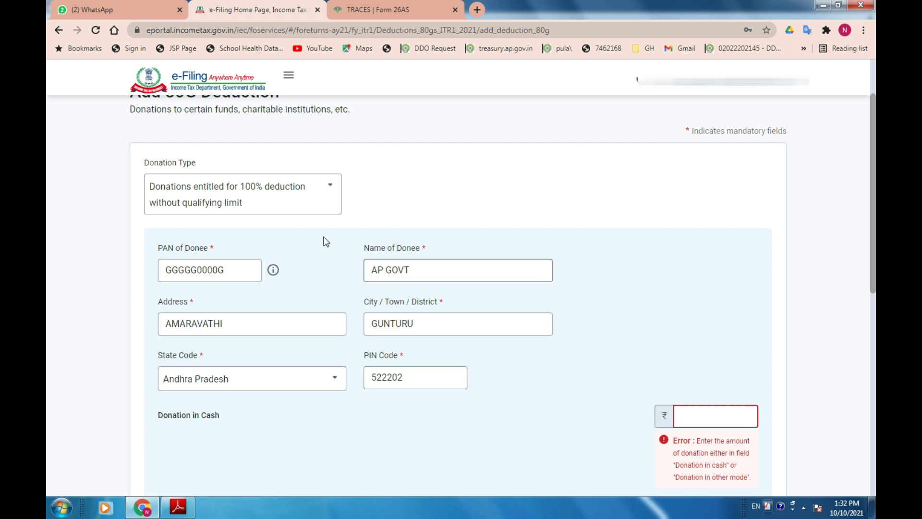
Enter ₹70 as Donation in Other Mode, save, and add it to the deductions.
scroll(403, 411, down, 2)
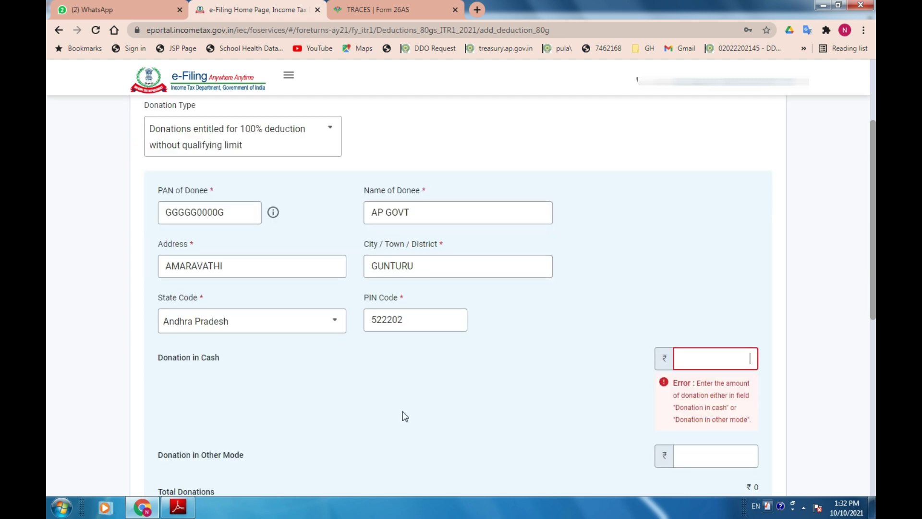
scroll(219, 326, down, 1)
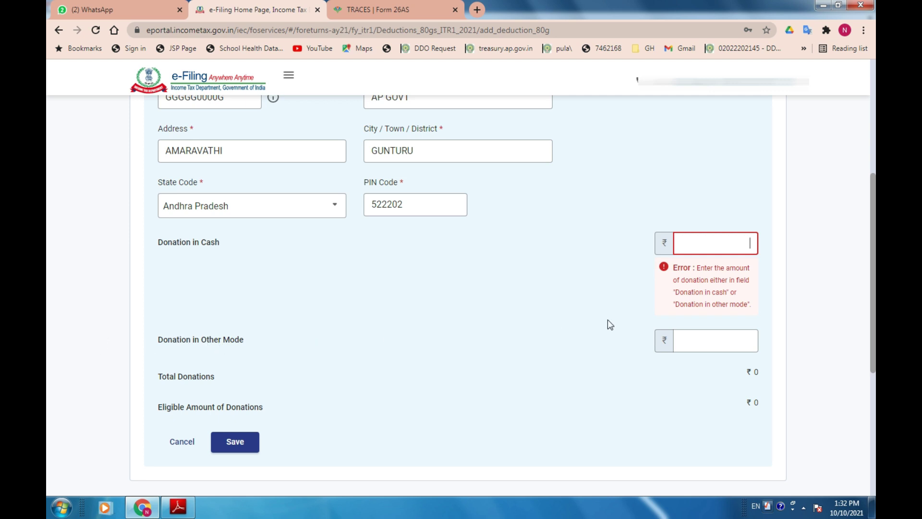
click(713, 340)
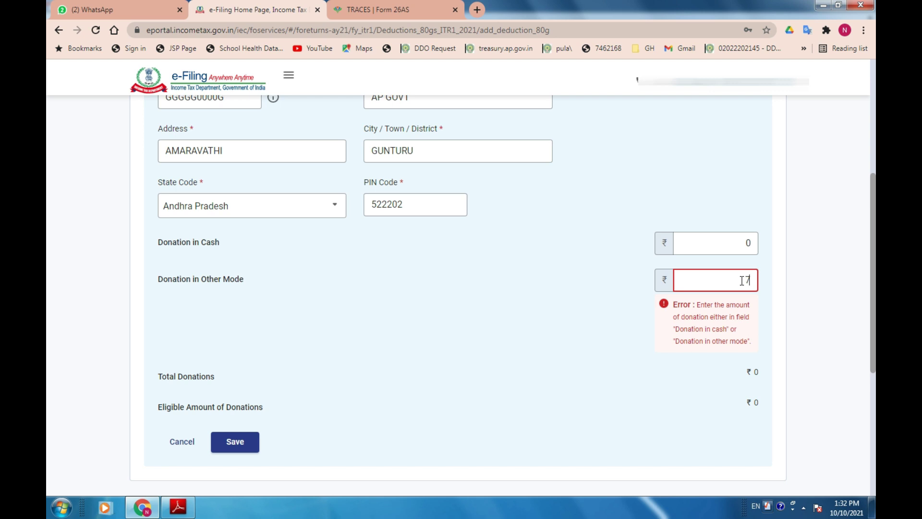
key(Tab)
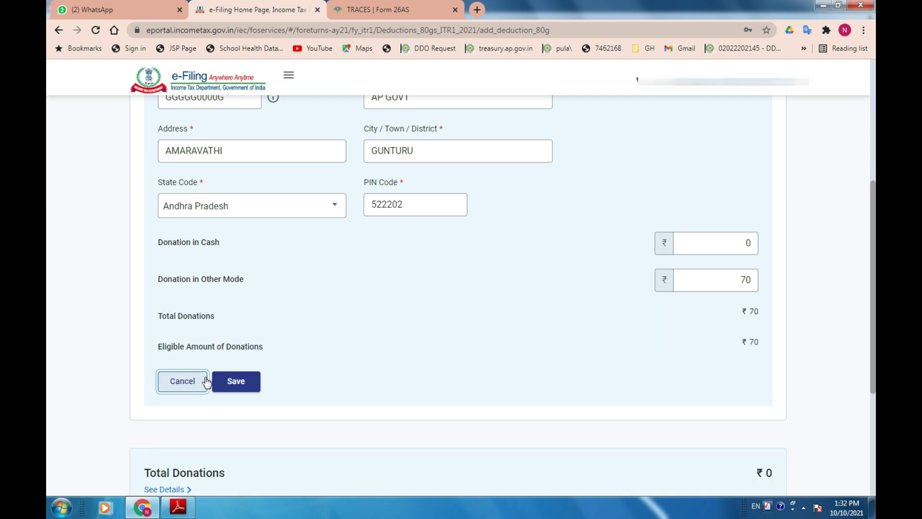
click(225, 380)
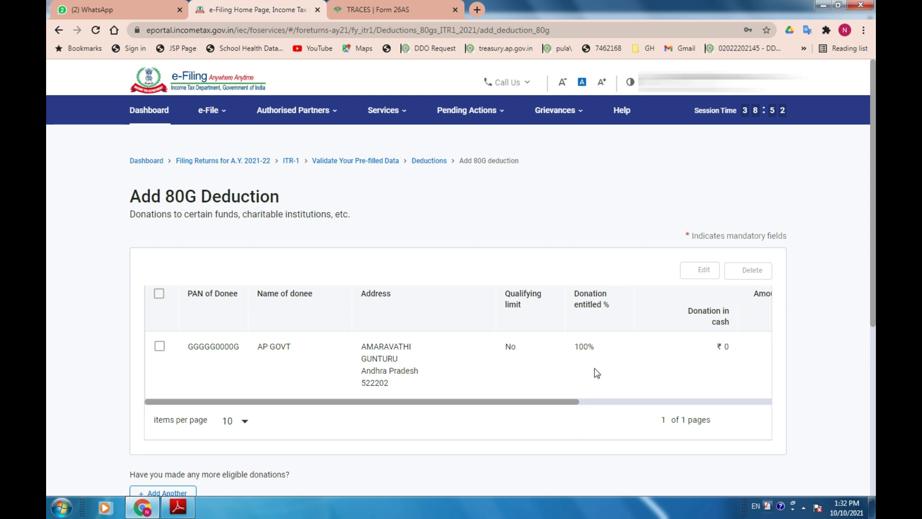
scroll(720, 394, down, 5)
click(764, 346)
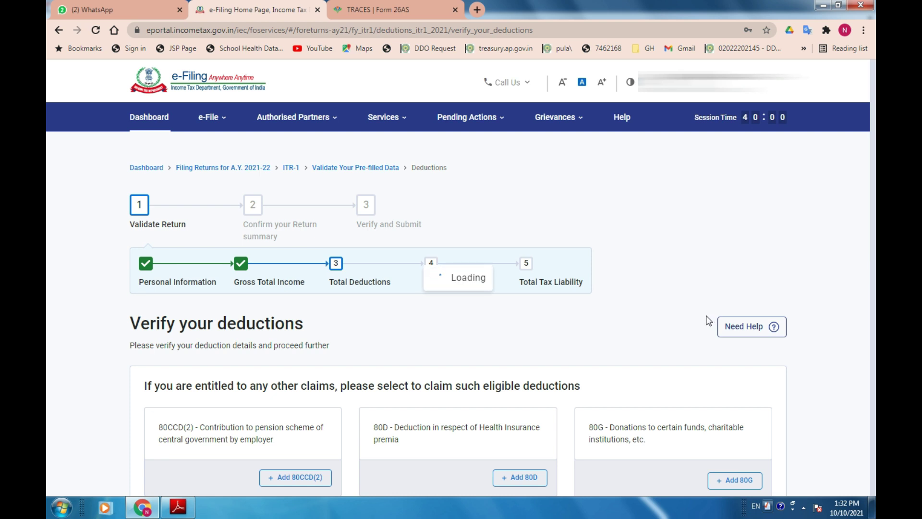
Review the ₹1,24,171 deductions, including the mismatch warning, and confirm them.
scroll(706, 336, down, 5)
scroll(705, 343, down, 8)
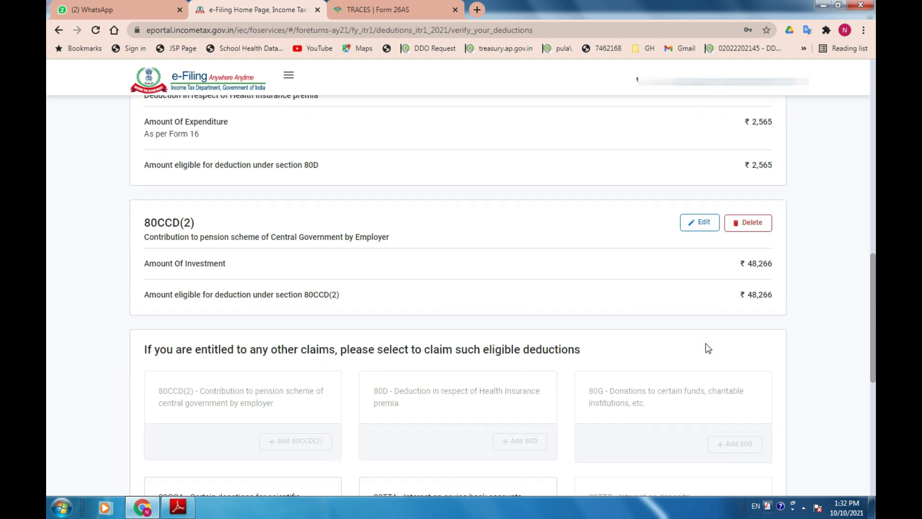
scroll(706, 343, down, 5)
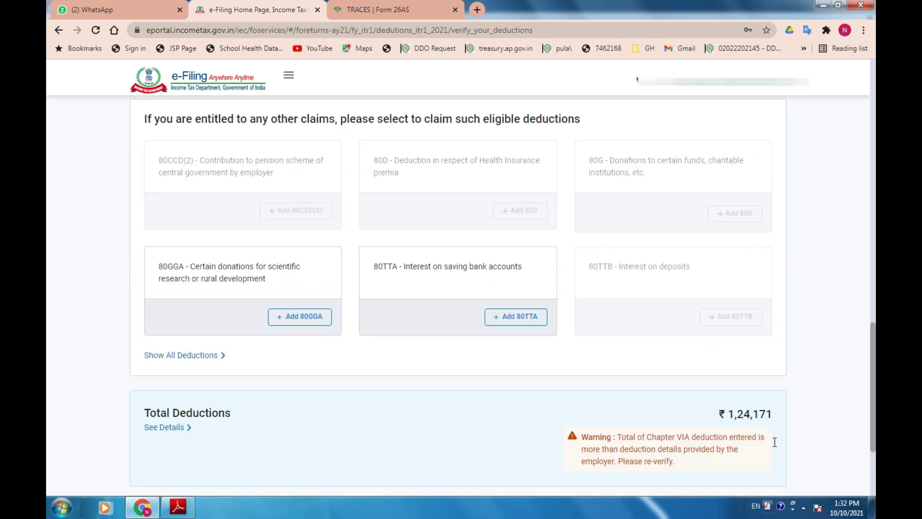
scroll(856, 451, down, 2)
triple_click(672, 333)
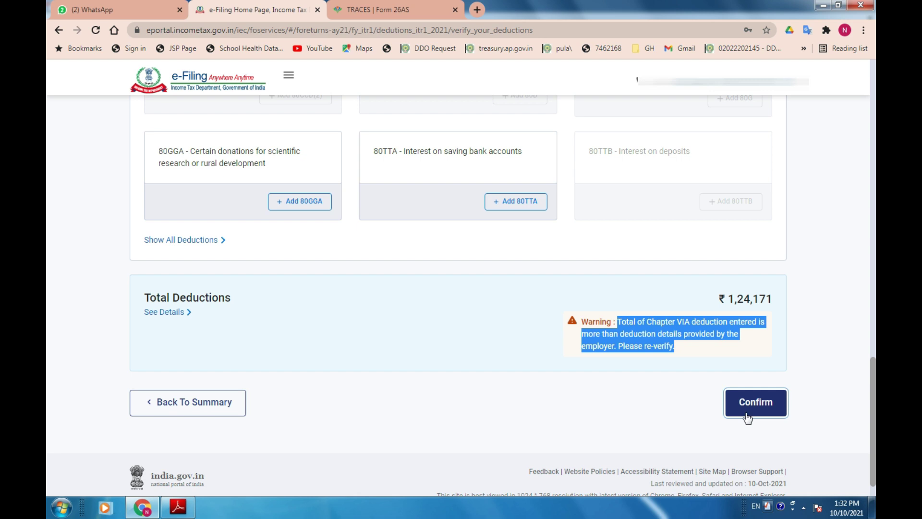
click(747, 416)
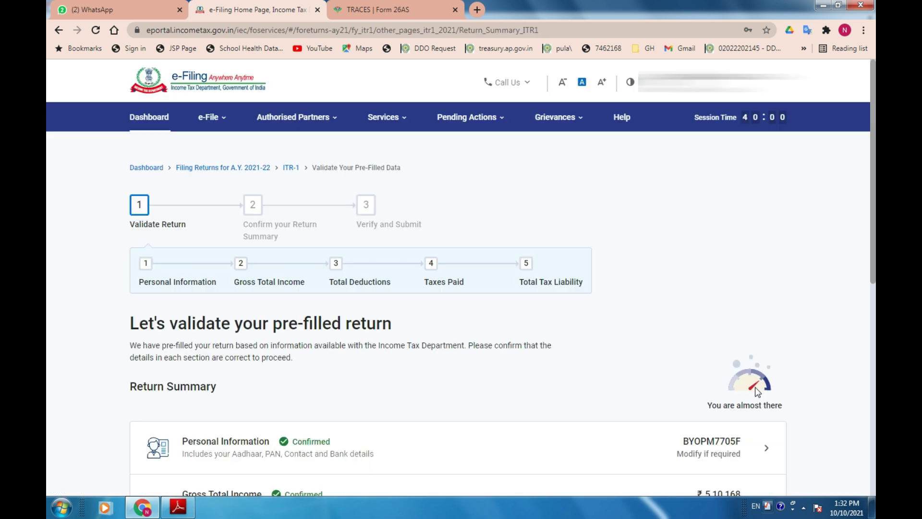
scroll(648, 407, down, 5)
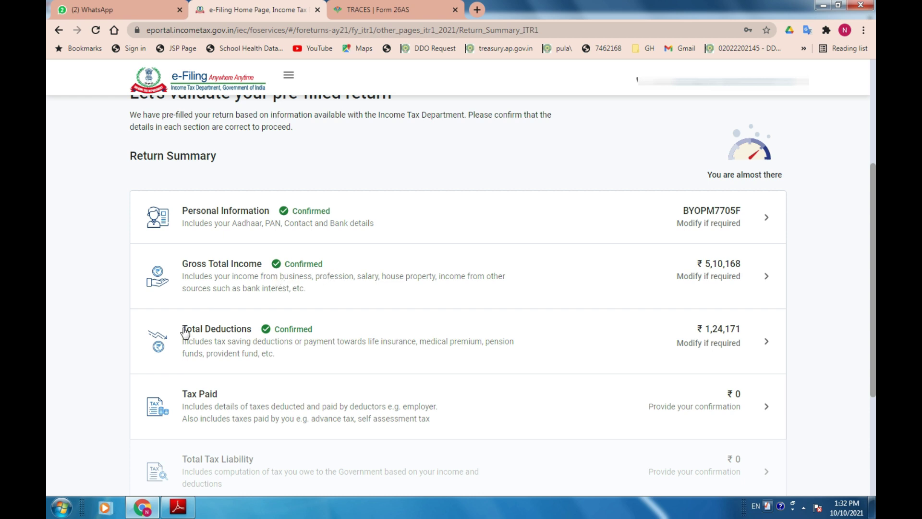
Review and confirm the ₹0 Tax Paid details, then bring up Total Tax Liability.
click(281, 400)
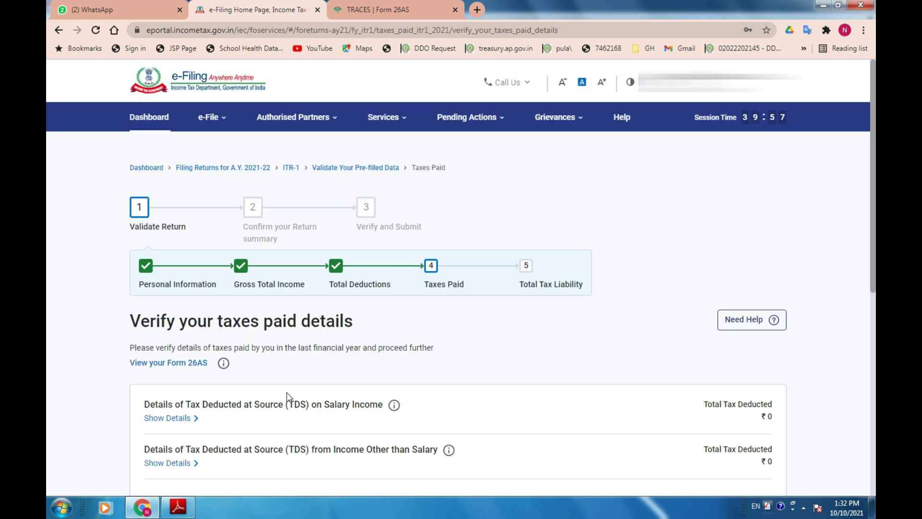
scroll(288, 396, down, 5)
scroll(313, 359, down, 3)
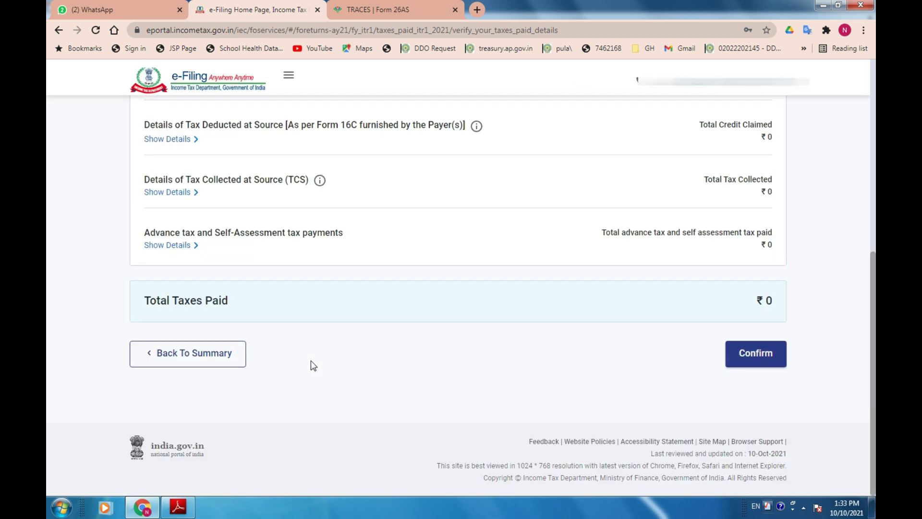
scroll(310, 360, up, 5)
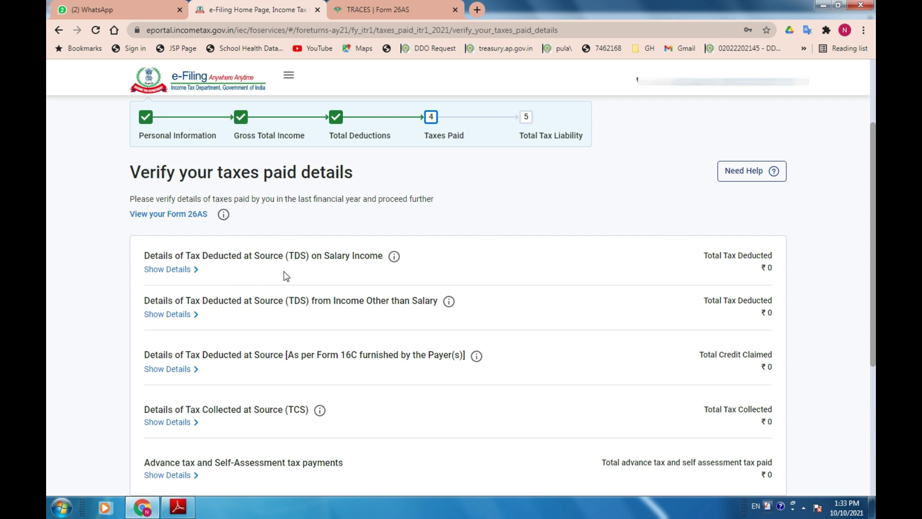
key(alt+Left)
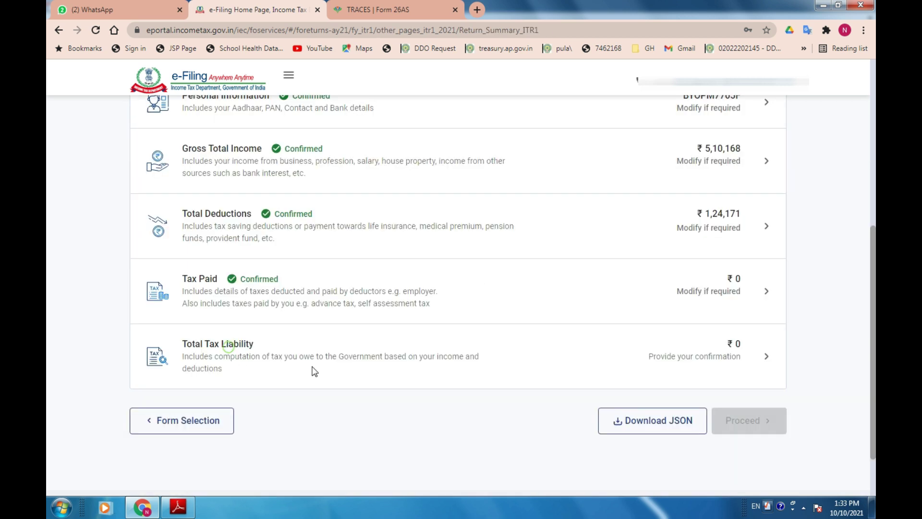
click(315, 372)
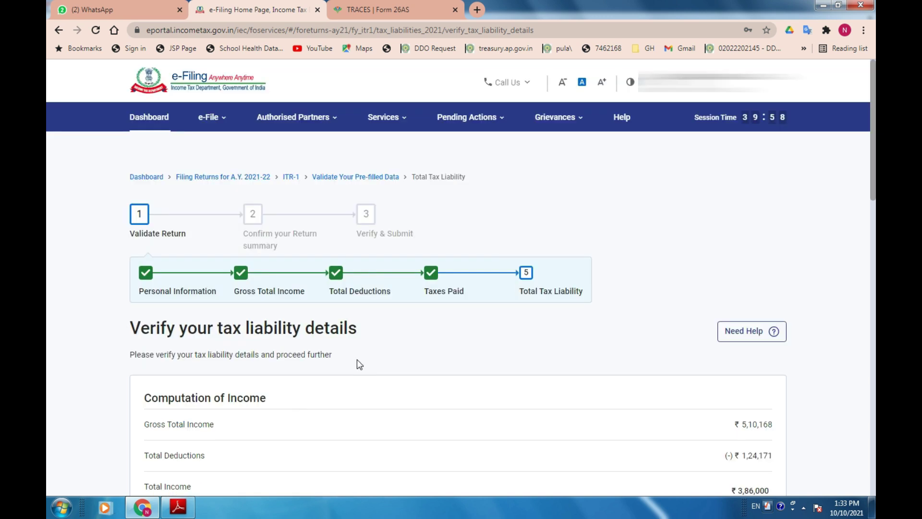
scroll(622, 386, down, 3)
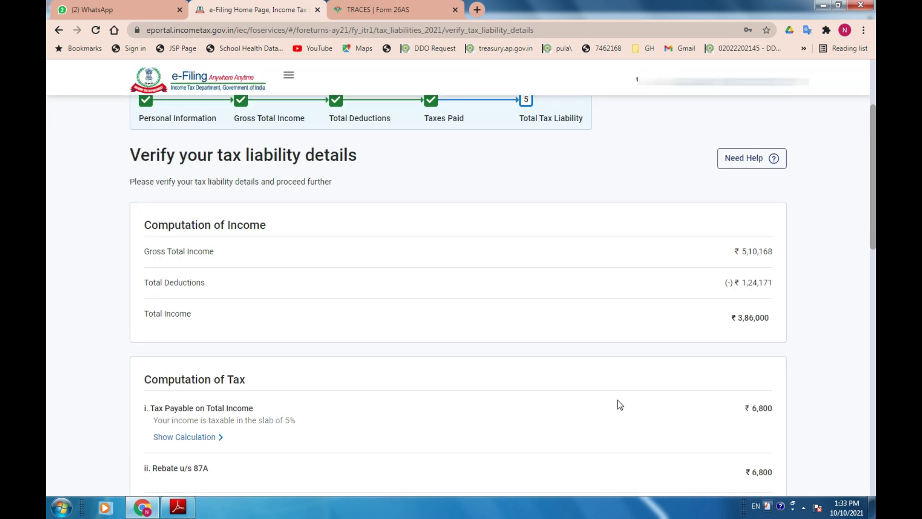
key(alt+Tab)
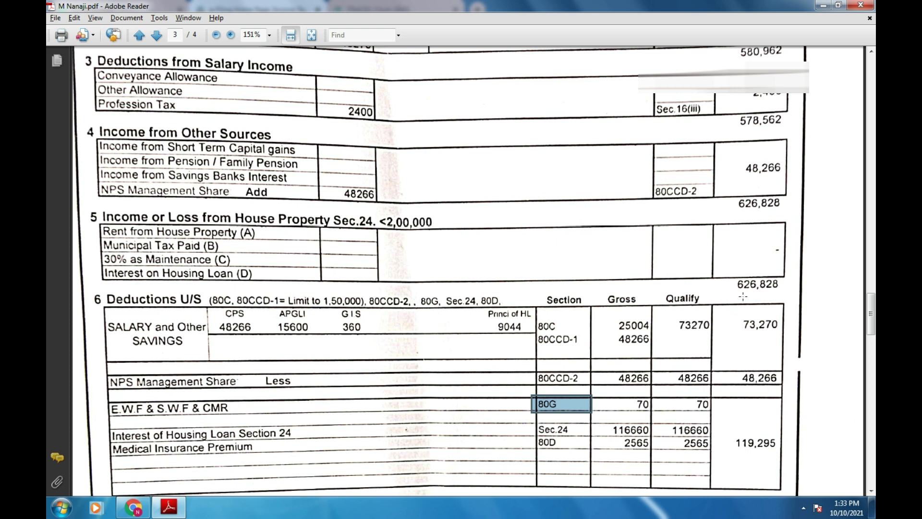
scroll(720, 419, down, 3)
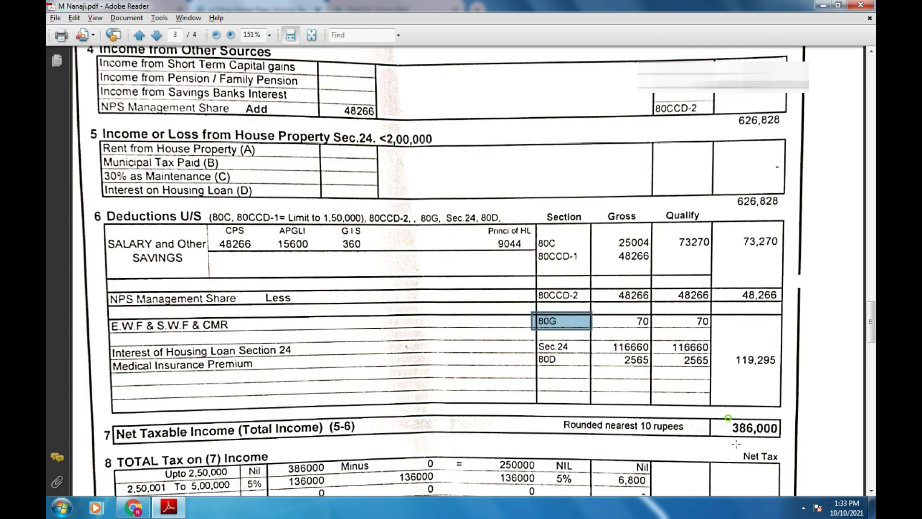
key(alt+Tab)
scroll(767, 354, down, 4)
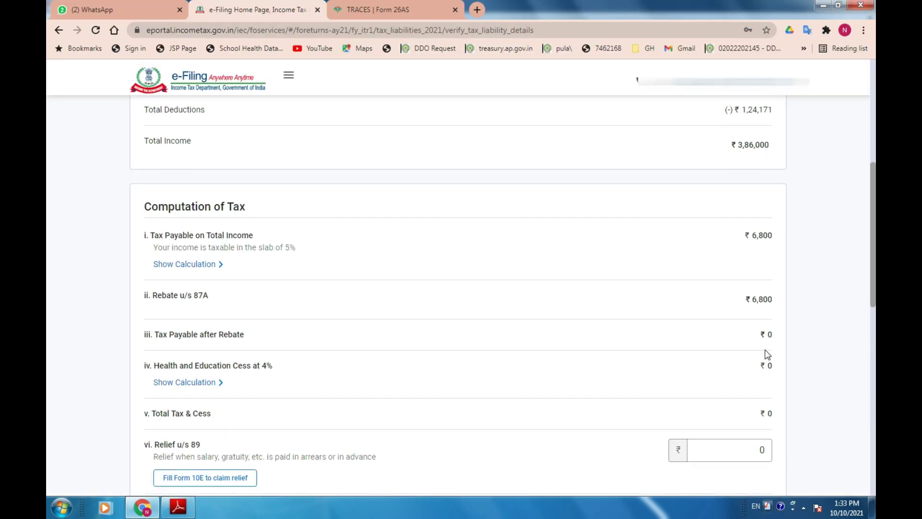
scroll(767, 354, up, 1)
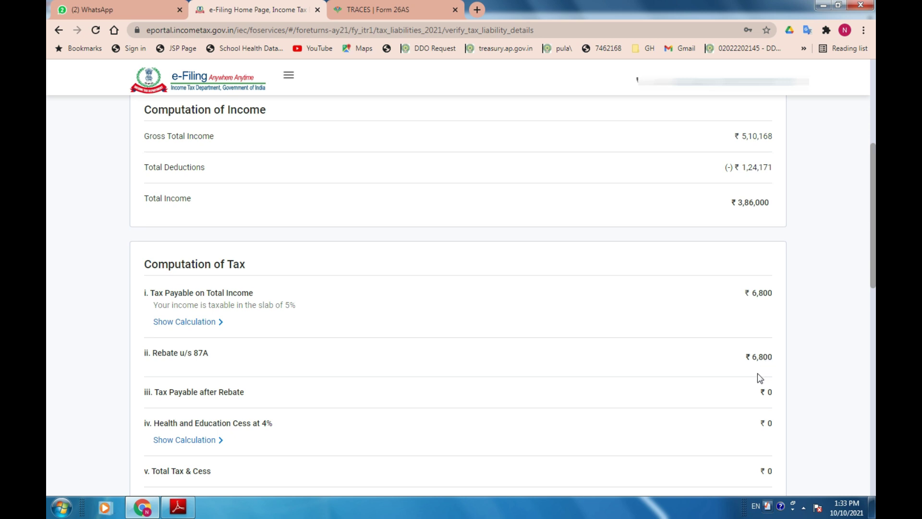
scroll(759, 378, down, 2)
key(alt+Tab)
scroll(716, 428, down, 5)
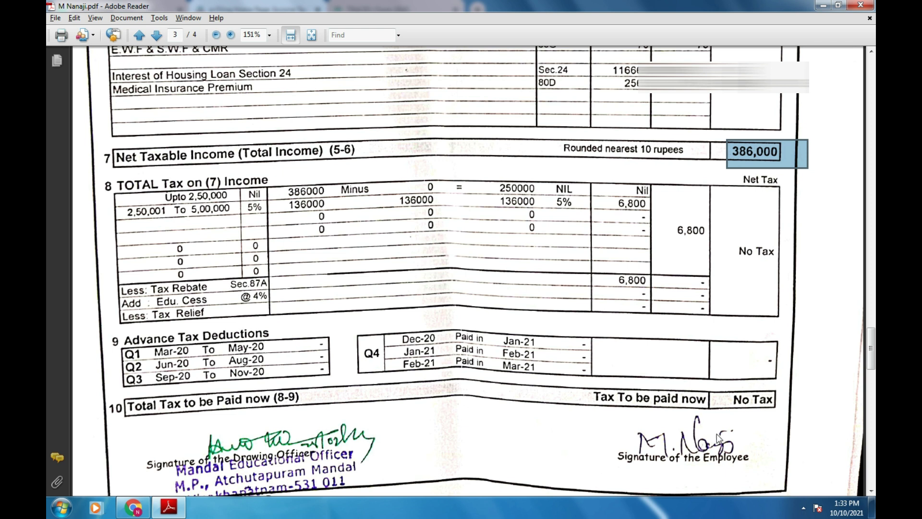
key(alt+Tab)
scroll(675, 383, down, 2)
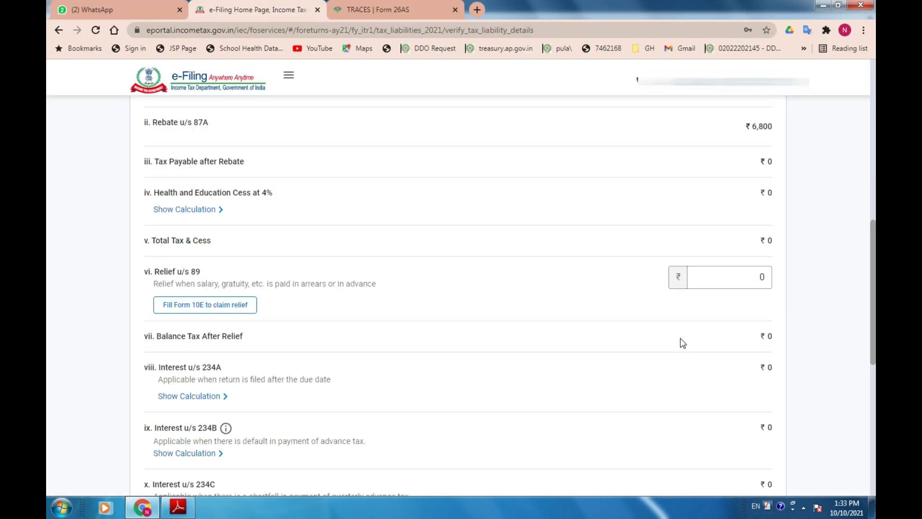
scroll(681, 351, up, 10)
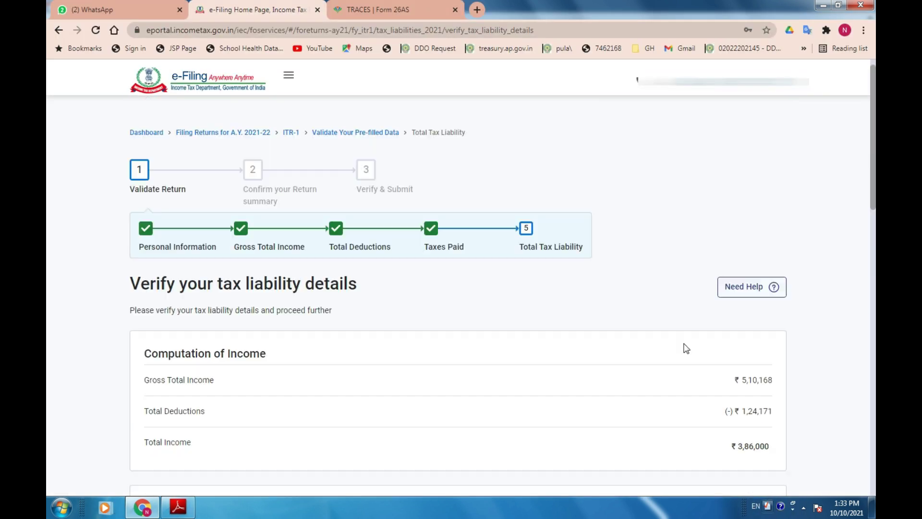
scroll(689, 367, down, 1)
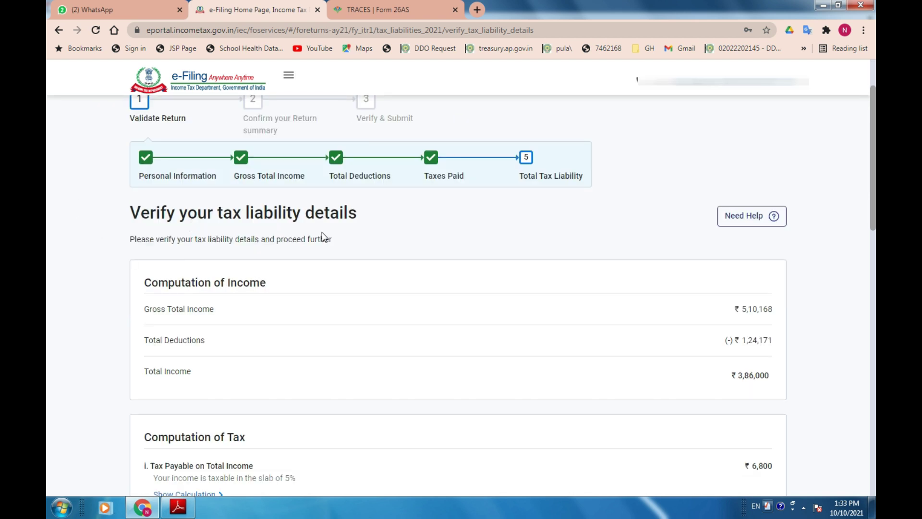
scroll(160, 341, down, 1)
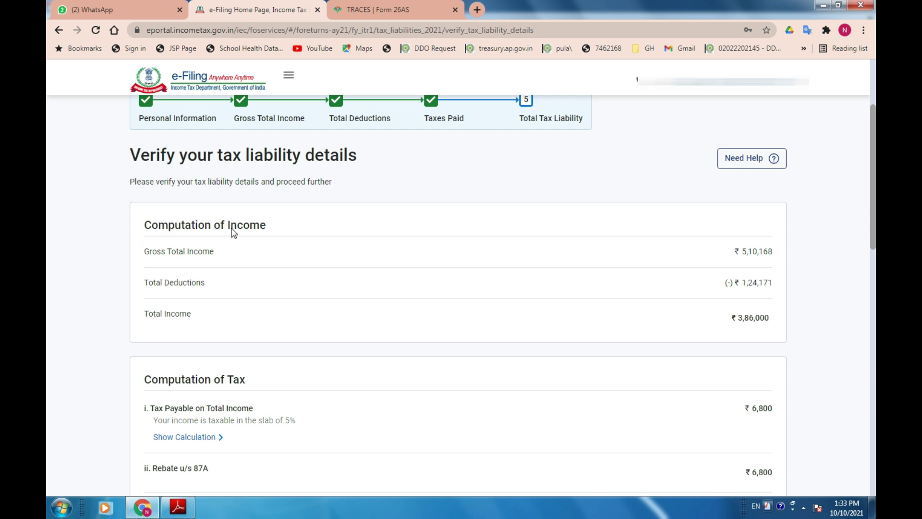
drag(703, 304, 790, 291)
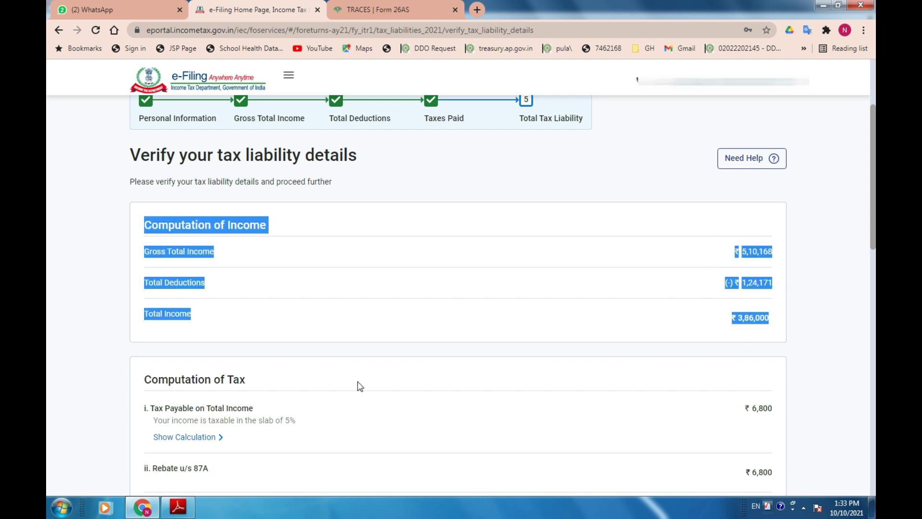
scroll(250, 366, down, 2)
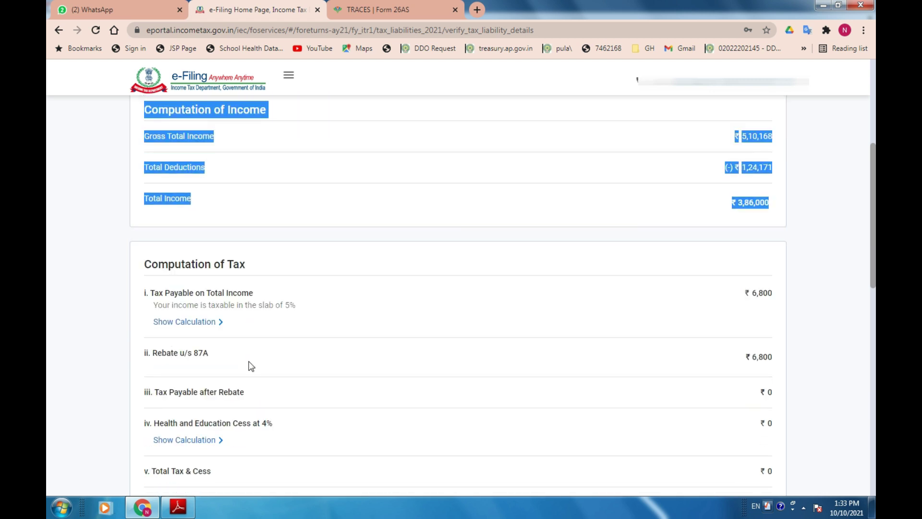
drag(125, 267, 284, 264)
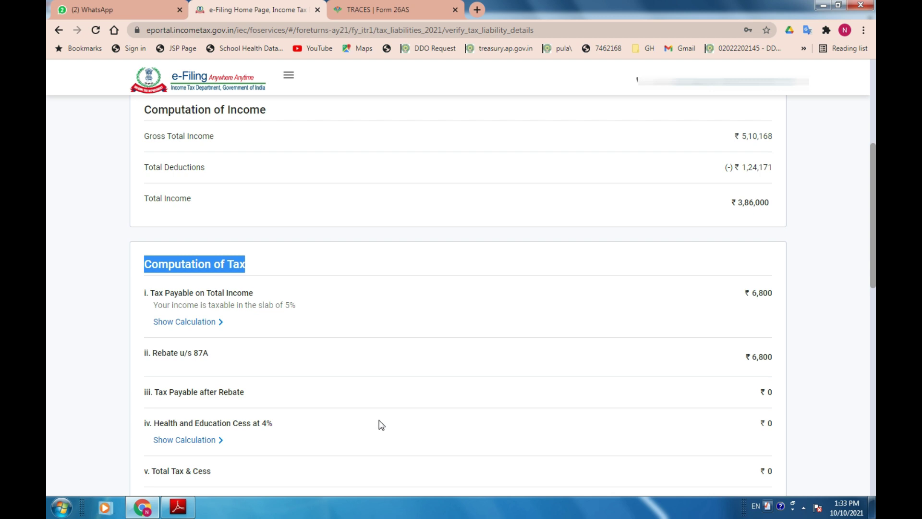
drag(734, 287, 779, 291)
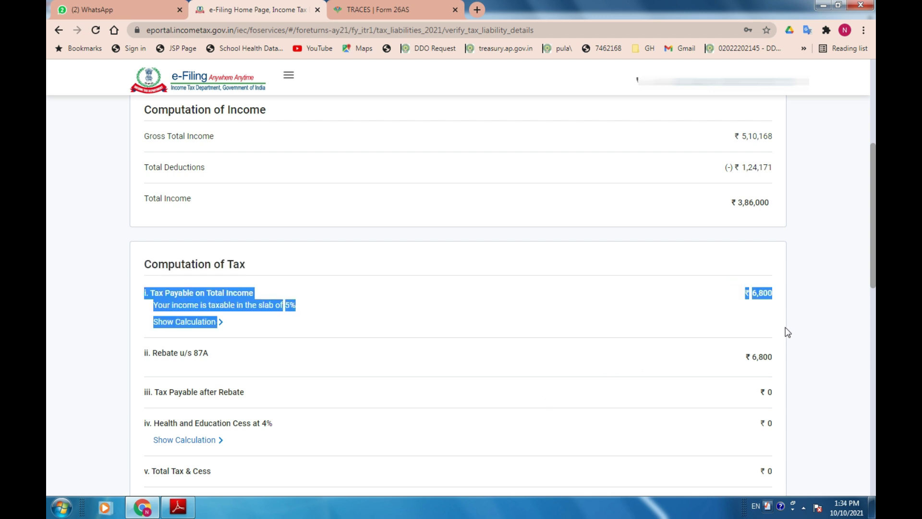
Check the tax liability figures, including Rebate u/s 87A, against the PDF and confirm them.
click(780, 298)
key(alt+Tab)
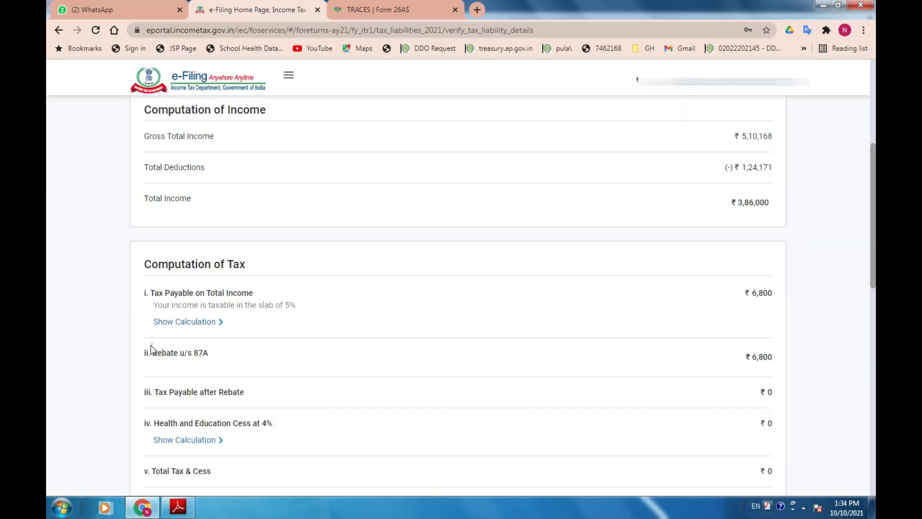
key(alt+Tab)
triple_click(163, 354)
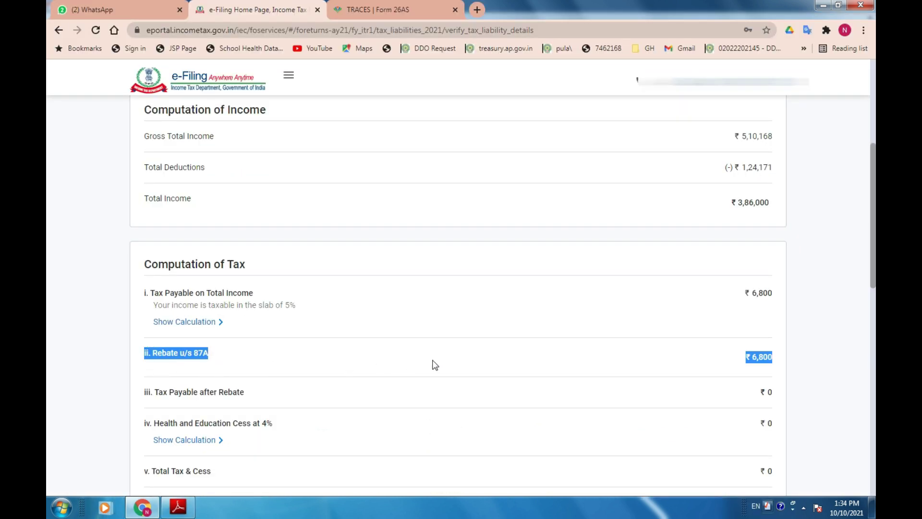
shift+click(765, 370)
scroll(462, 450, down, 1)
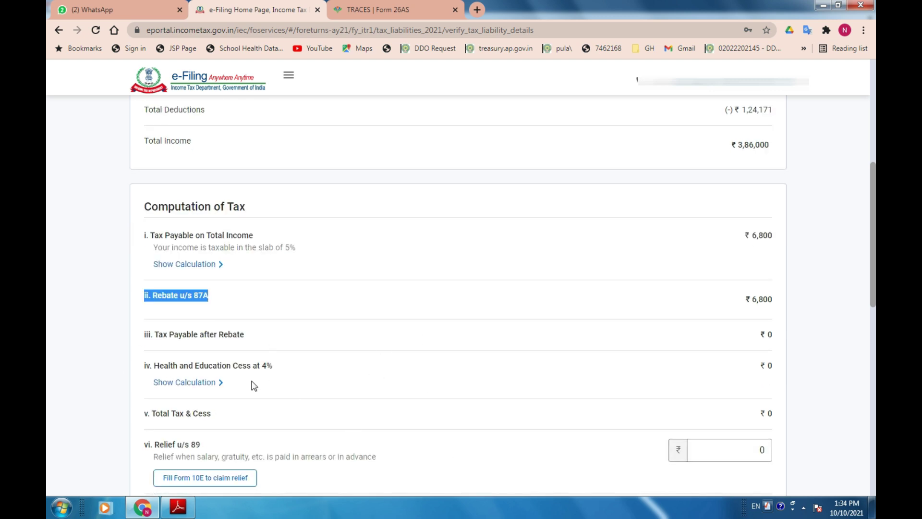
scroll(572, 354, down, 1)
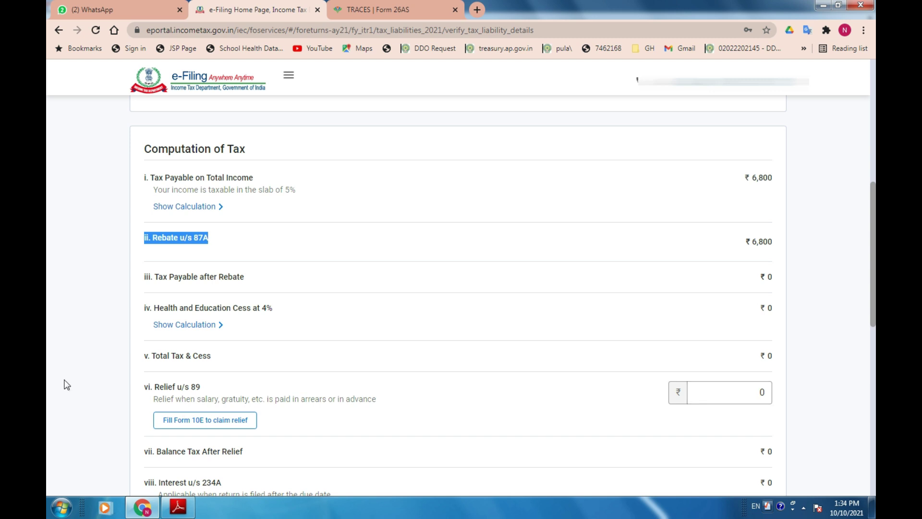
scroll(650, 393, down, 2)
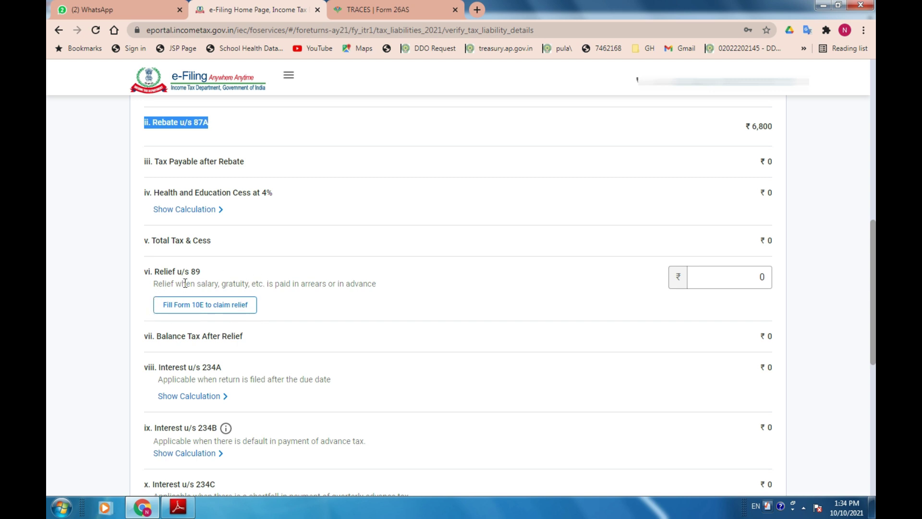
scroll(383, 350, down, 1)
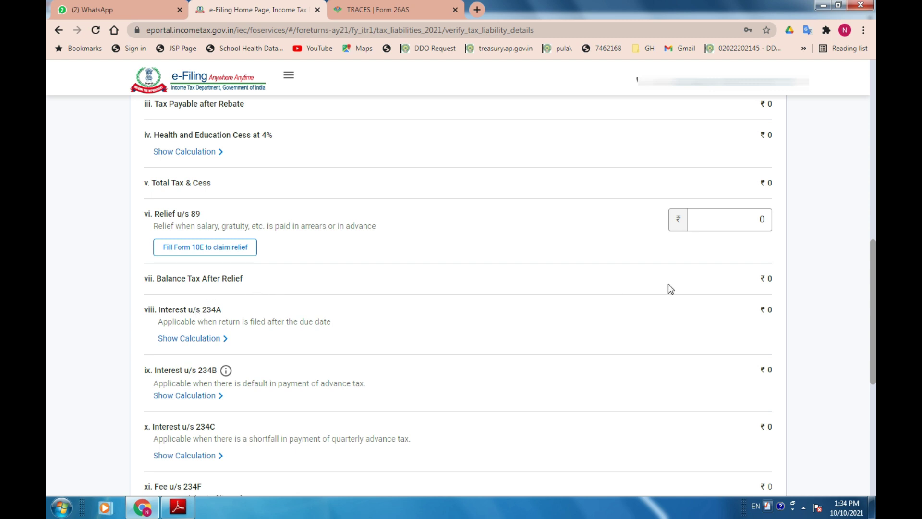
scroll(749, 451, down, 5)
click(753, 456)
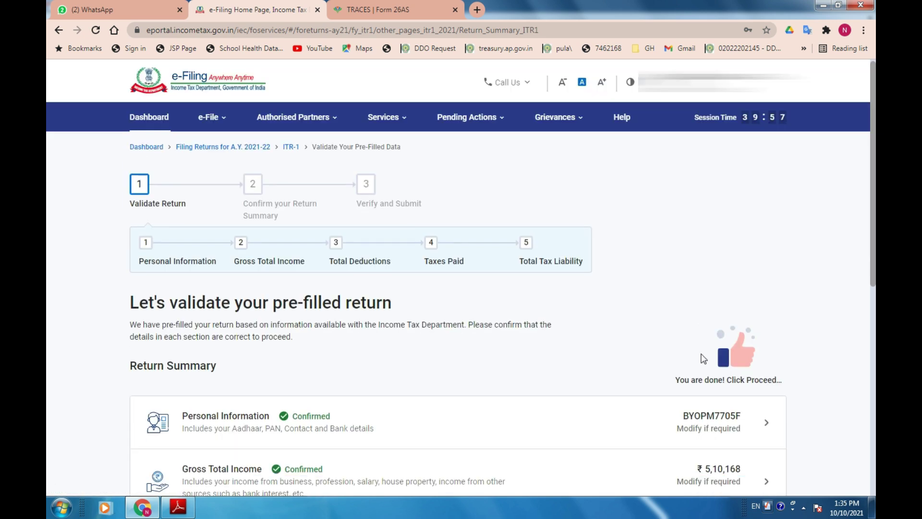
Dismiss the K7 antivirus reminder and proceed to the tax summary showing ₹0 payable.
scroll(701, 355, down, 1)
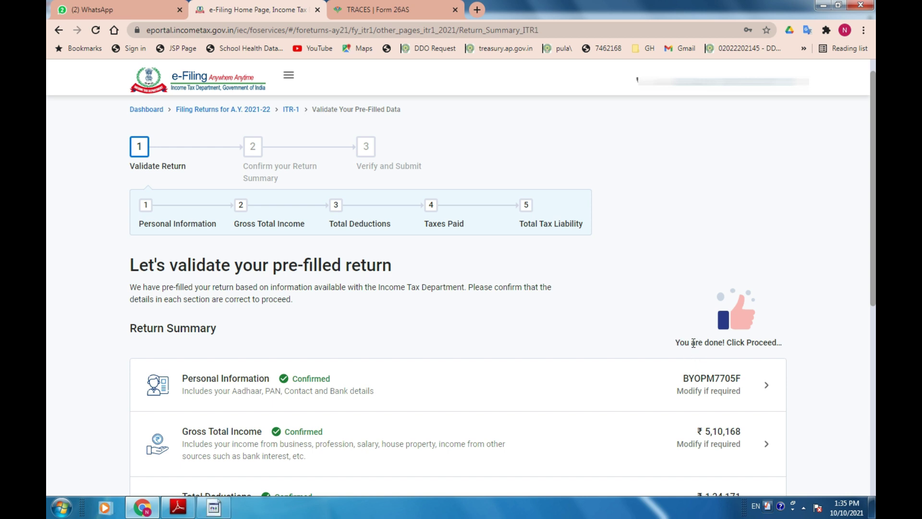
click(358, 292)
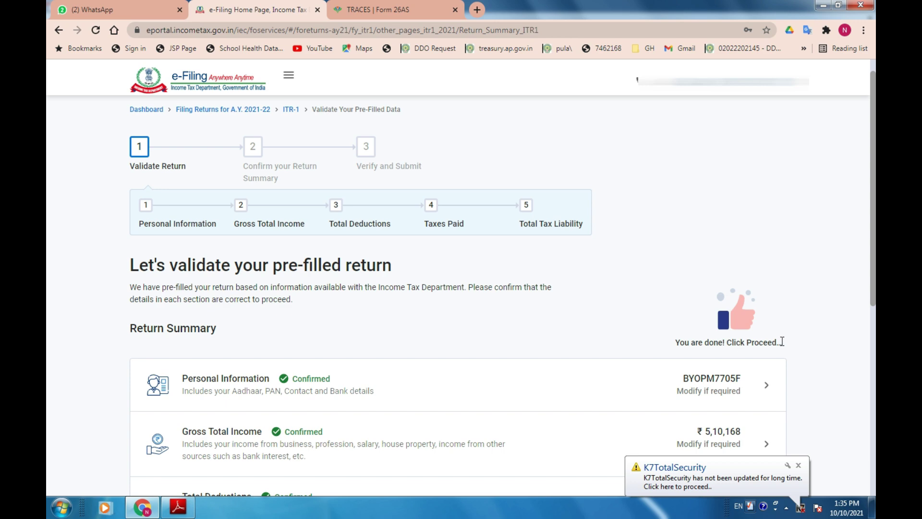
scroll(782, 342, down, 6)
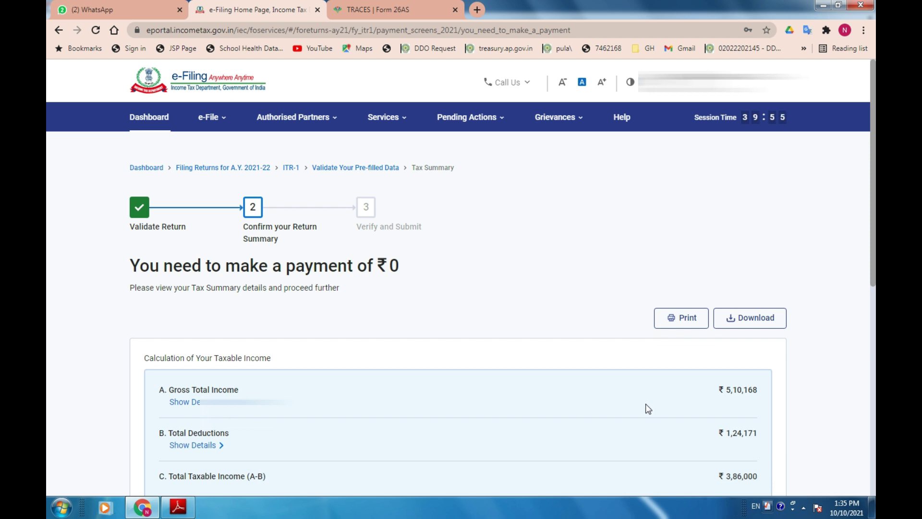
scroll(386, 466, down, 3)
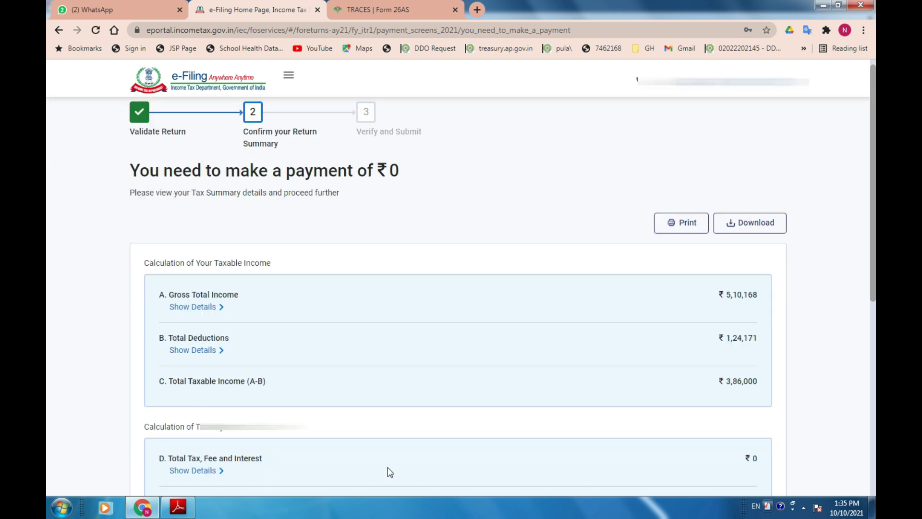
scroll(154, 435, down, 2)
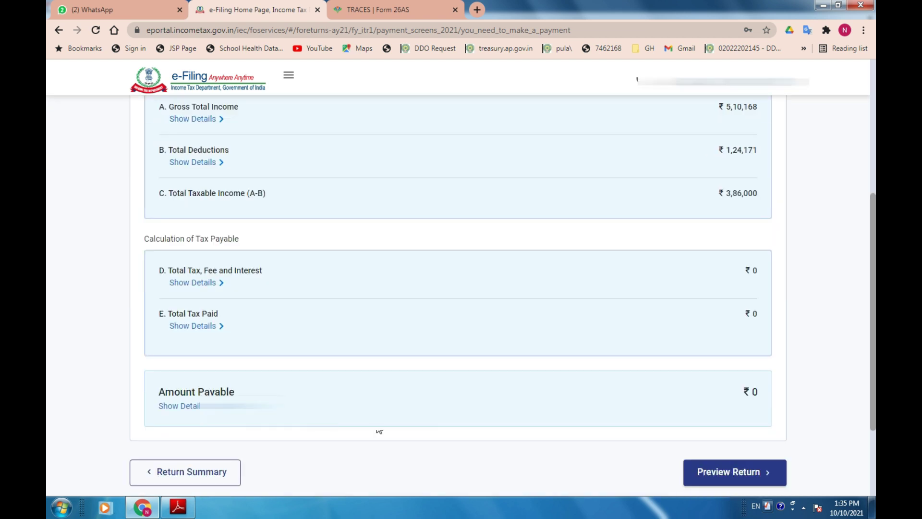
Preview the ITR-1 return and scroll to Part B Gross Total Income.
click(725, 483)
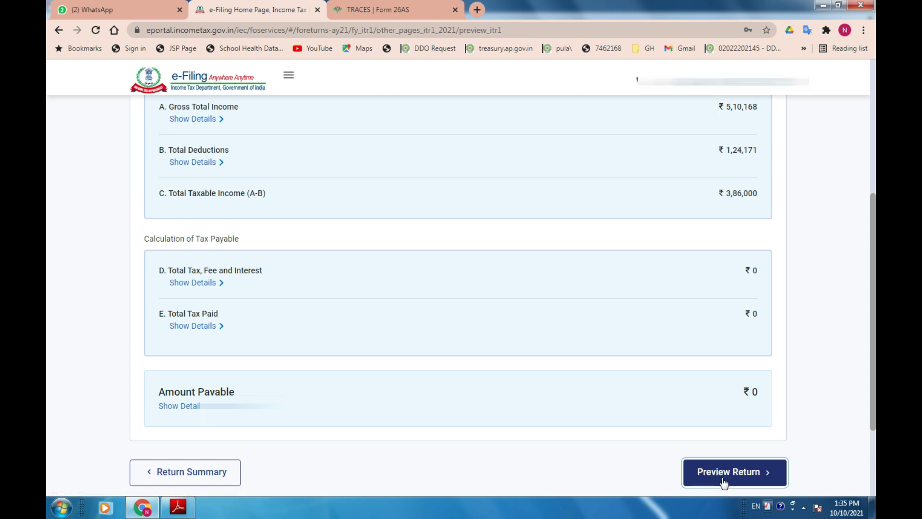
drag(873, 207, 874, 400)
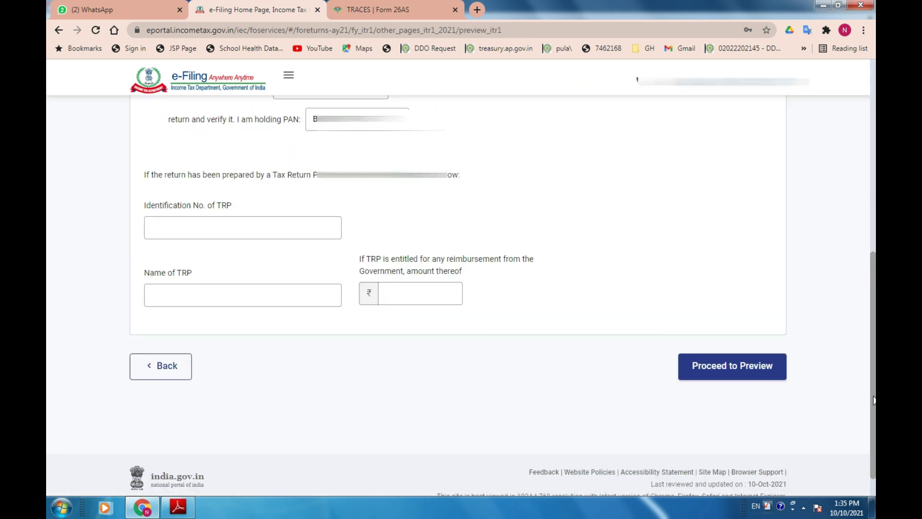
click(713, 373)
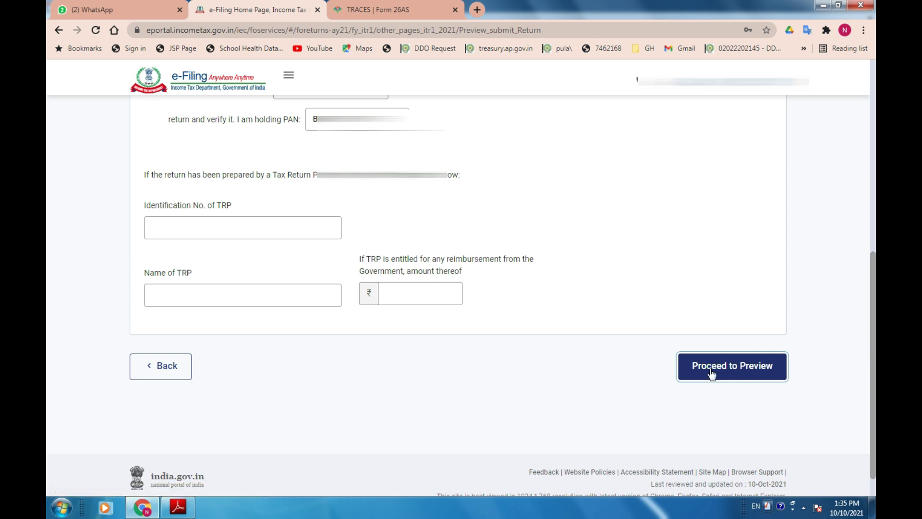
scroll(406, 351, down, 2)
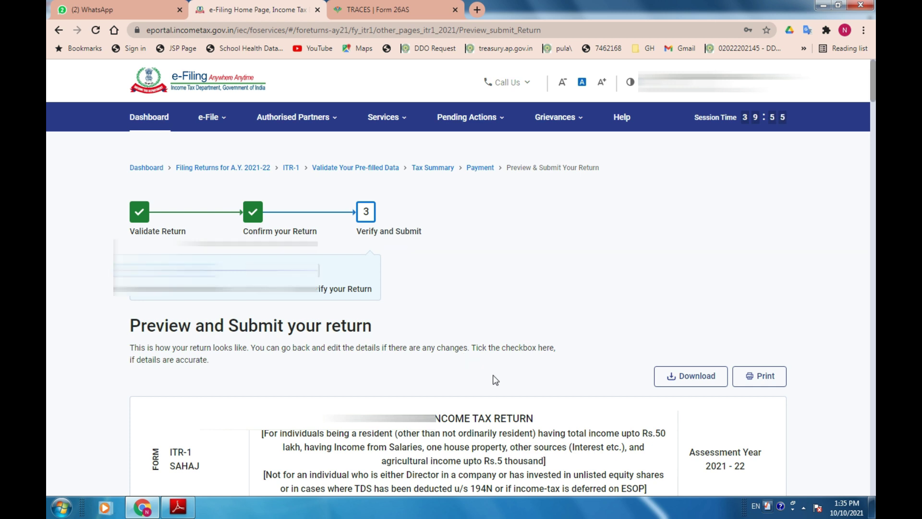
scroll(495, 380, down, 7)
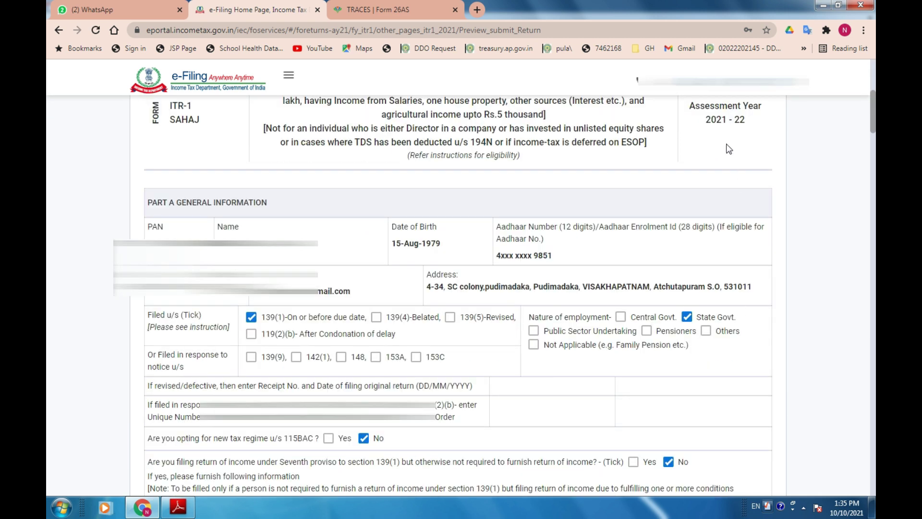
scroll(677, 312, down, 10)
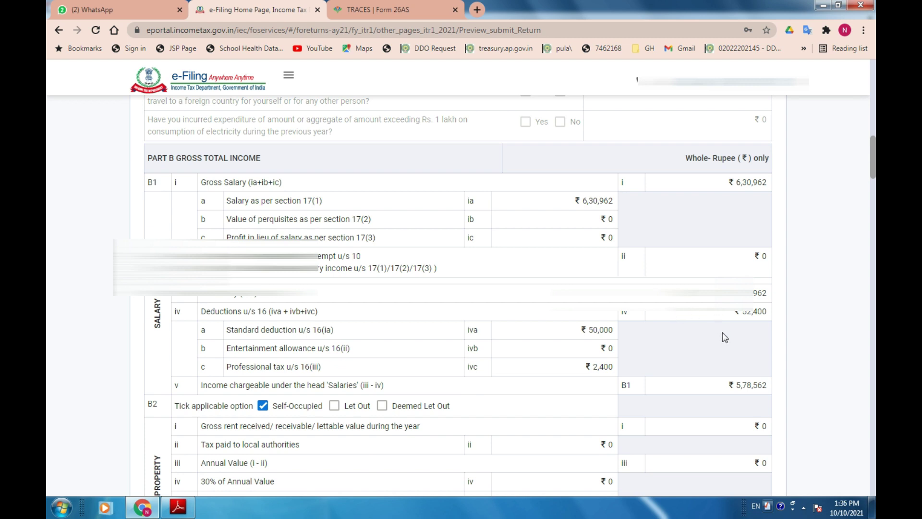
Cross-check the preview's income figures against the Form 16 statement PDF.
key(alt+Tab)
scroll(761, 230, up, 3)
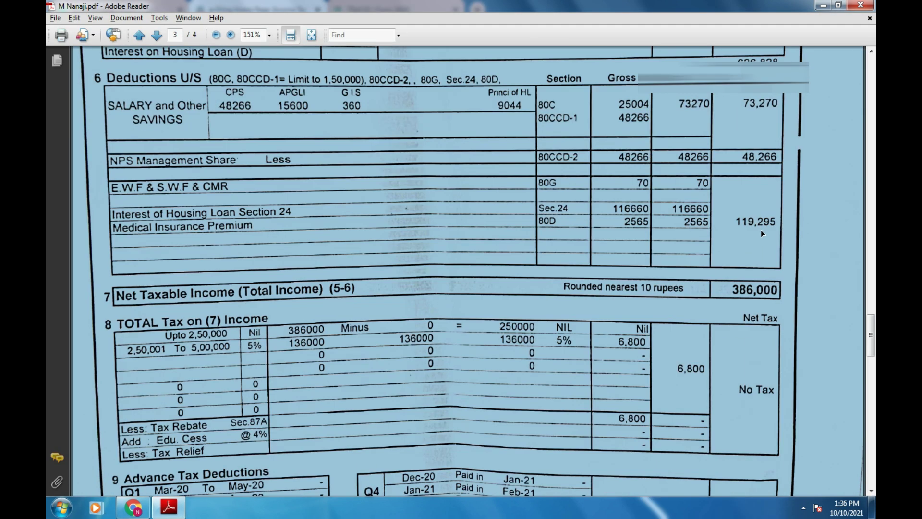
drag(870, 335, 870, 306)
key(alt+Tab)
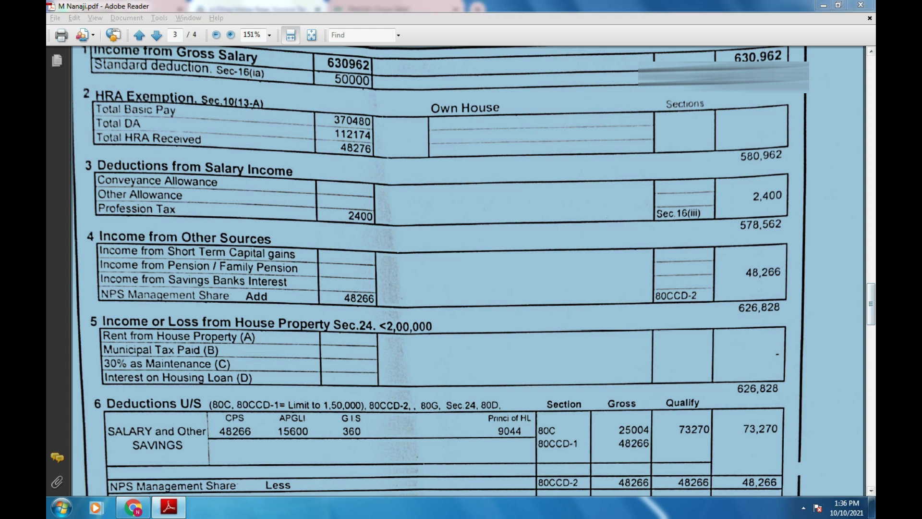
key(alt+Tab)
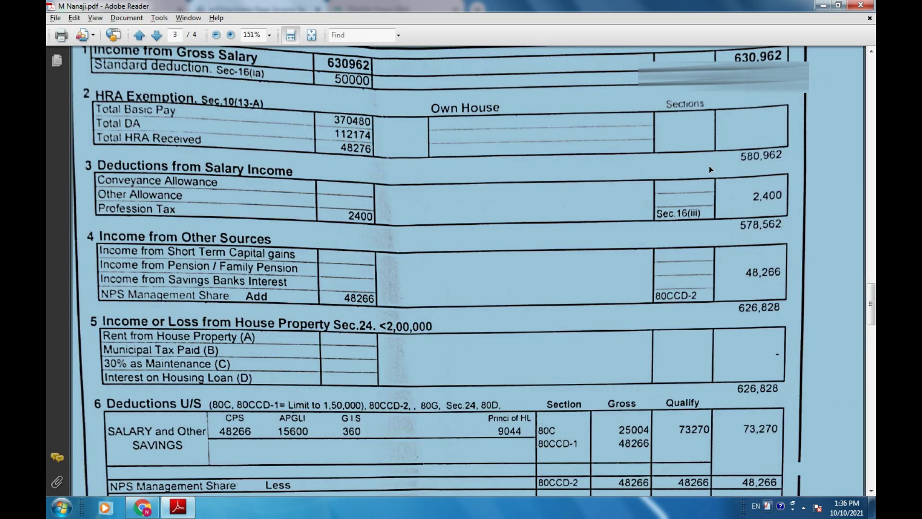
key(alt+Tab)
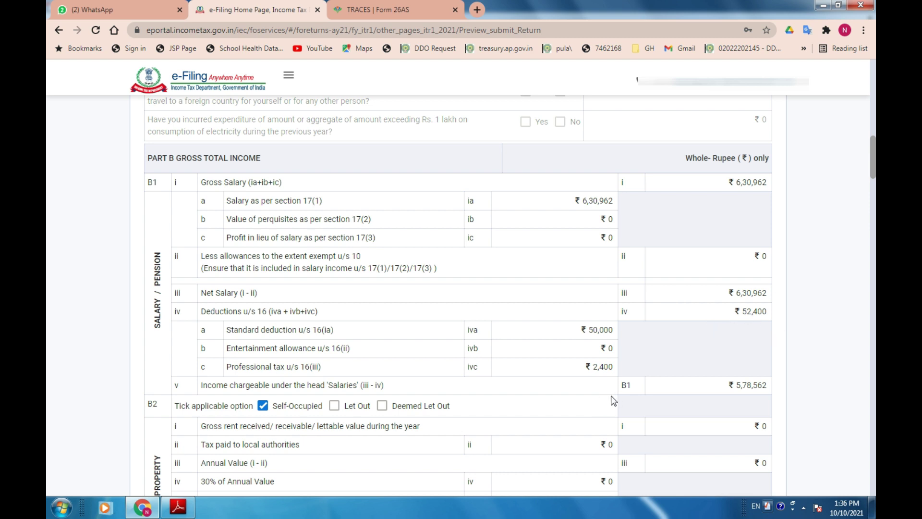
key(alt+Tab)
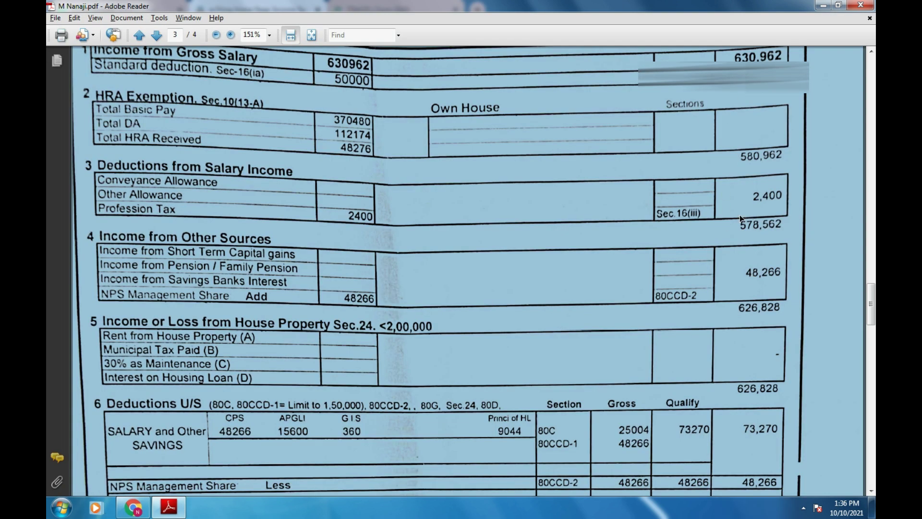
key(alt+Tab)
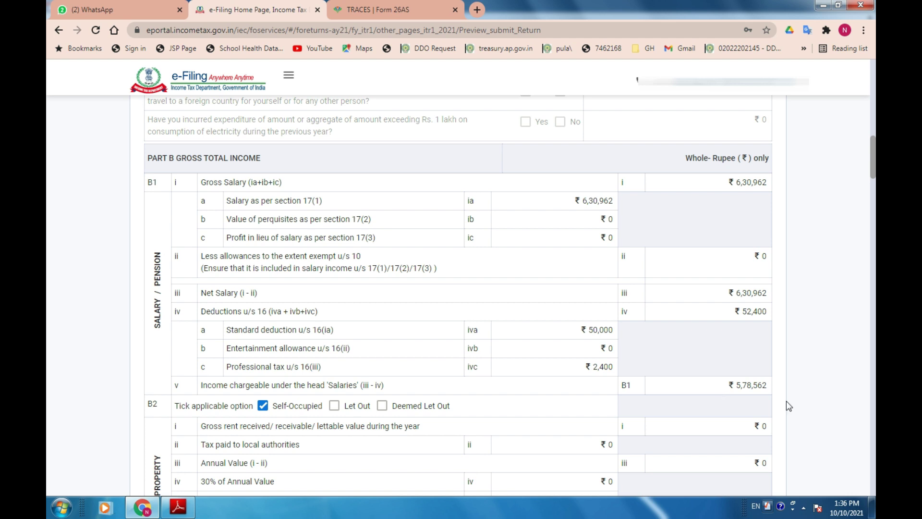
key(alt+Tab)
key(alt+Tab)
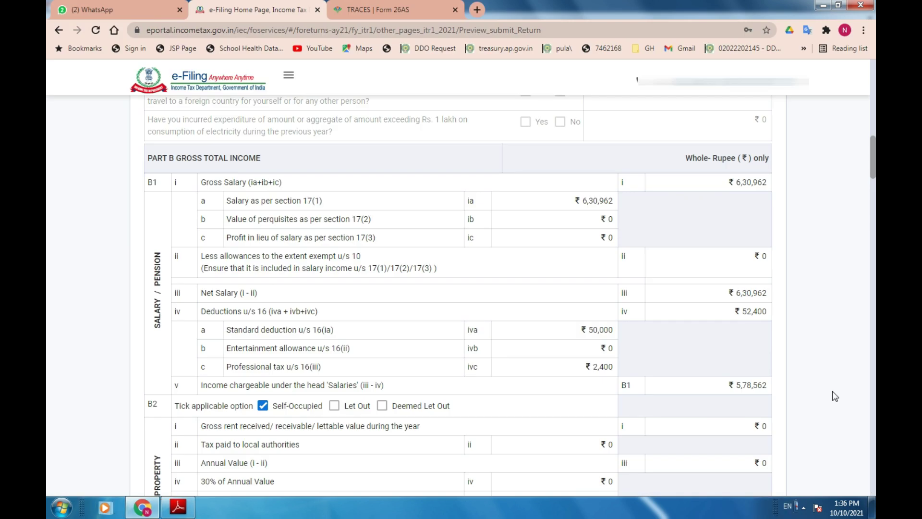
scroll(832, 399, down, 2)
scroll(832, 402, down, 1)
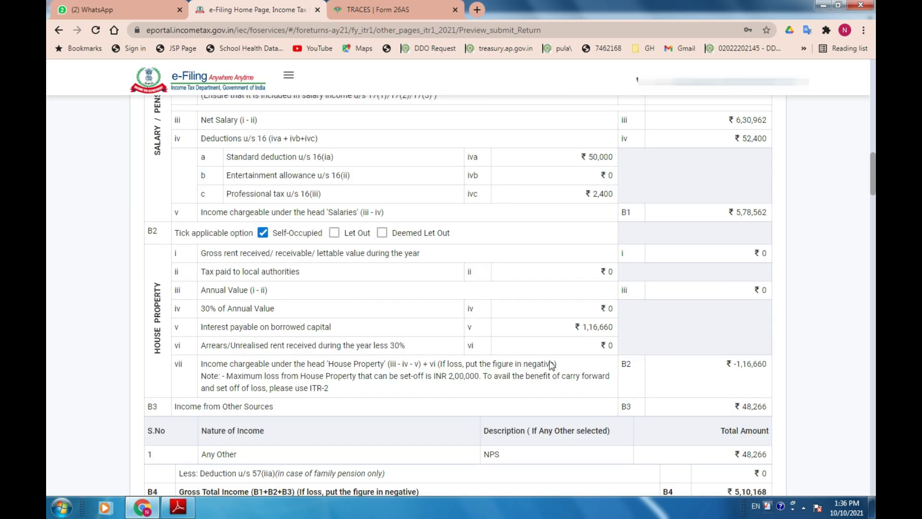
Compare the preview's Part C deductions with the salary statement PDF.
key(alt+Tab)
scroll(631, 466, down, 3)
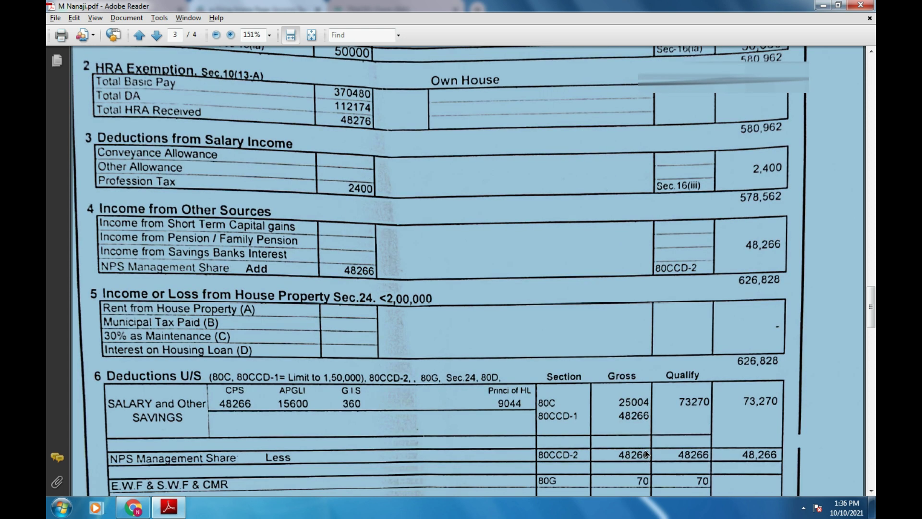
key(alt+Tab)
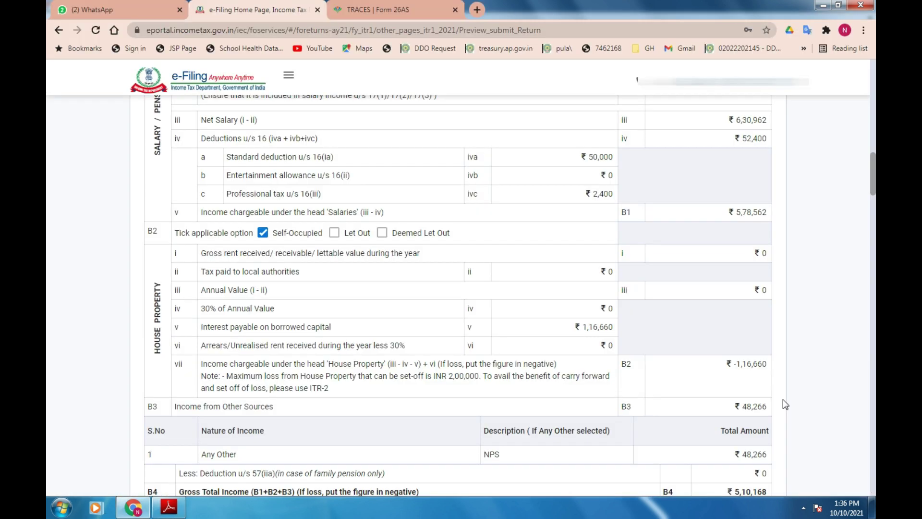
scroll(788, 319, down, 1)
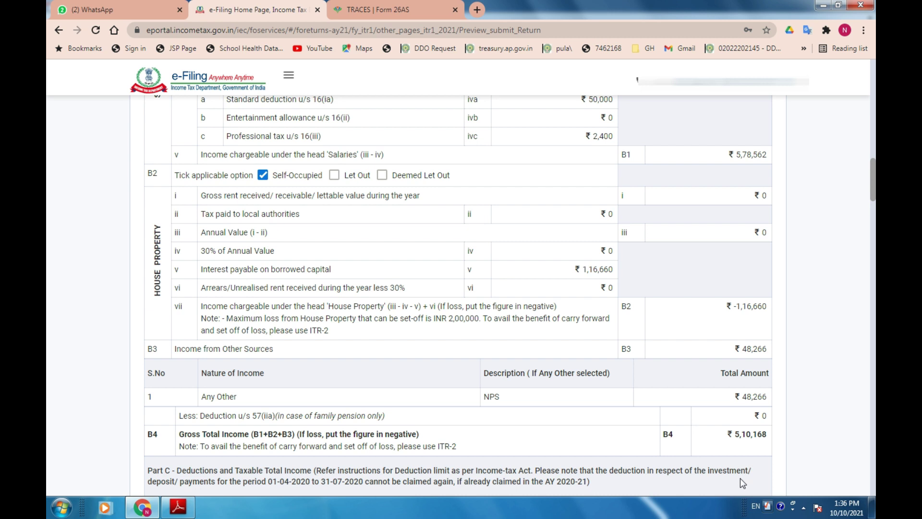
key(alt+Tab)
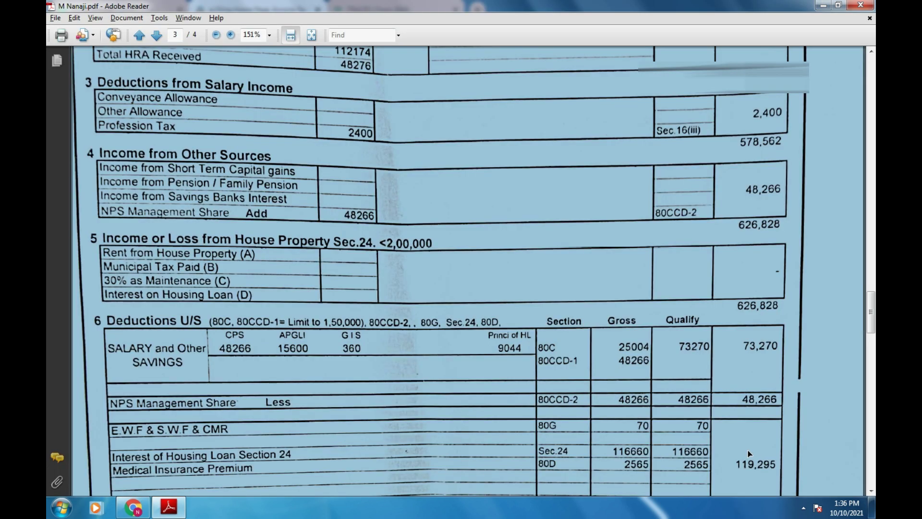
key(alt+Tab)
scroll(760, 450, down, 5)
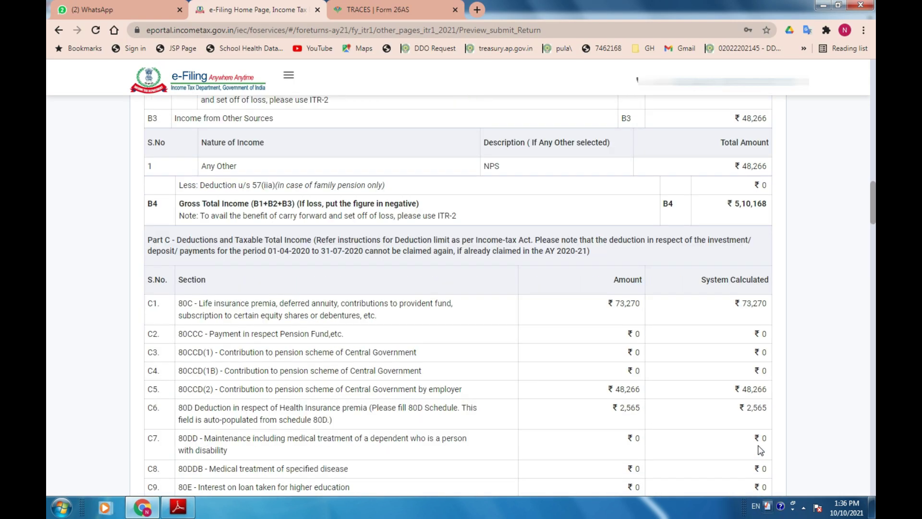
key(alt+Tab)
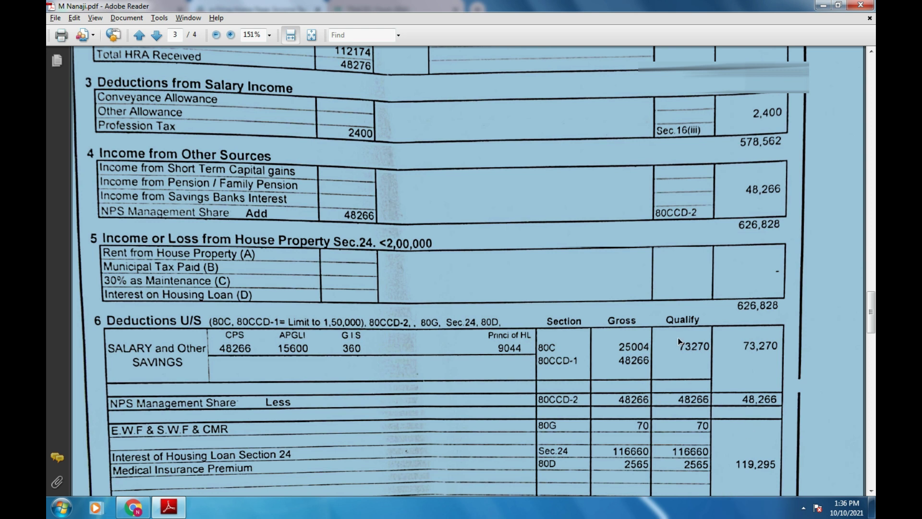
key(alt+Tab)
key(alt+Tab)
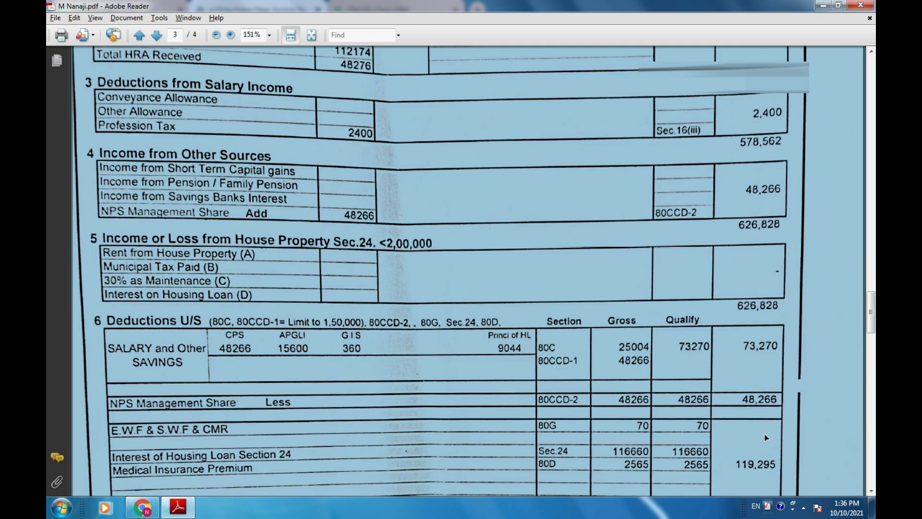
key(alt+Tab)
scroll(704, 465, down, 2)
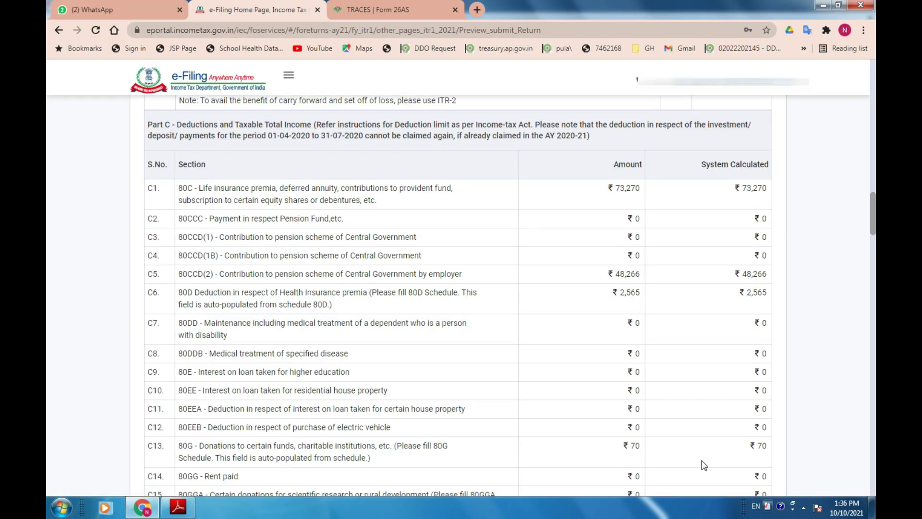
Match total income ₹3,86,000 and tax with the PDF, then reach the verification section.
key(alt+Tab)
scroll(737, 445, down, 2)
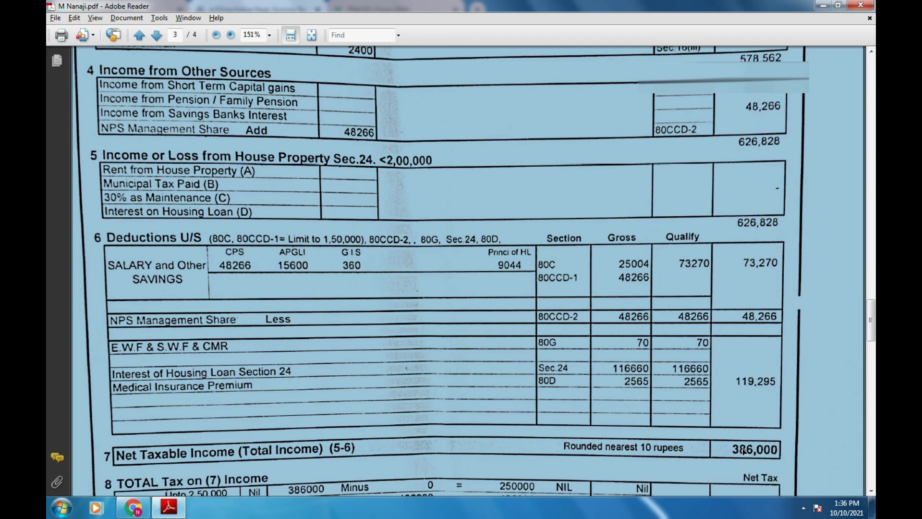
key(alt+Tab)
scroll(771, 350, down, 5)
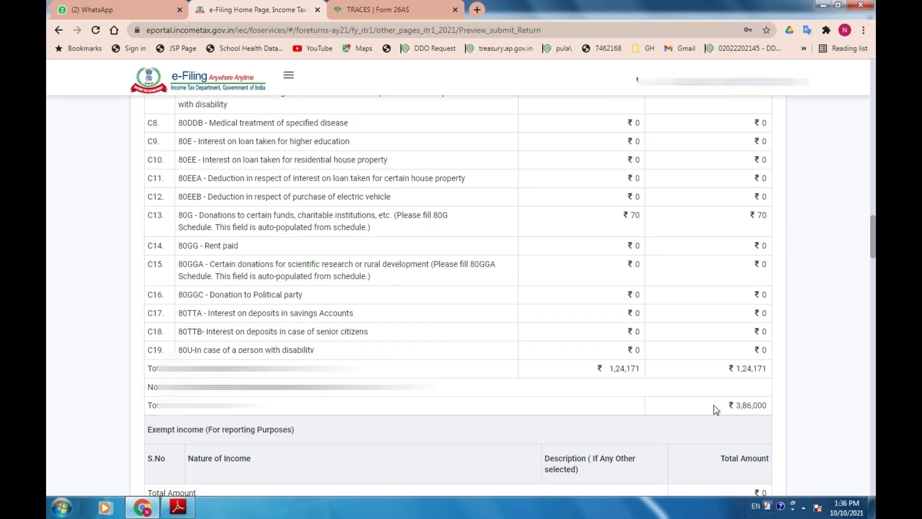
key(alt+Tab)
scroll(805, 434, down, 3)
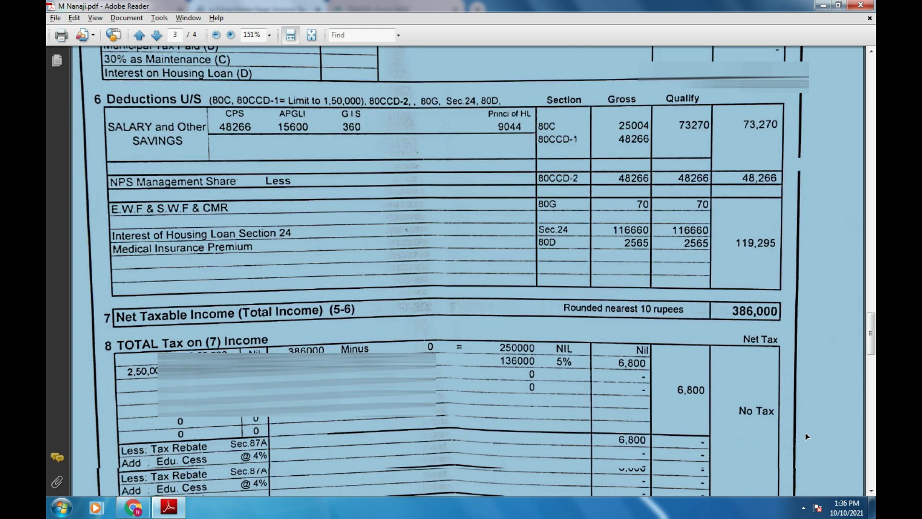
key(alt+Tab)
scroll(823, 419, down, 5)
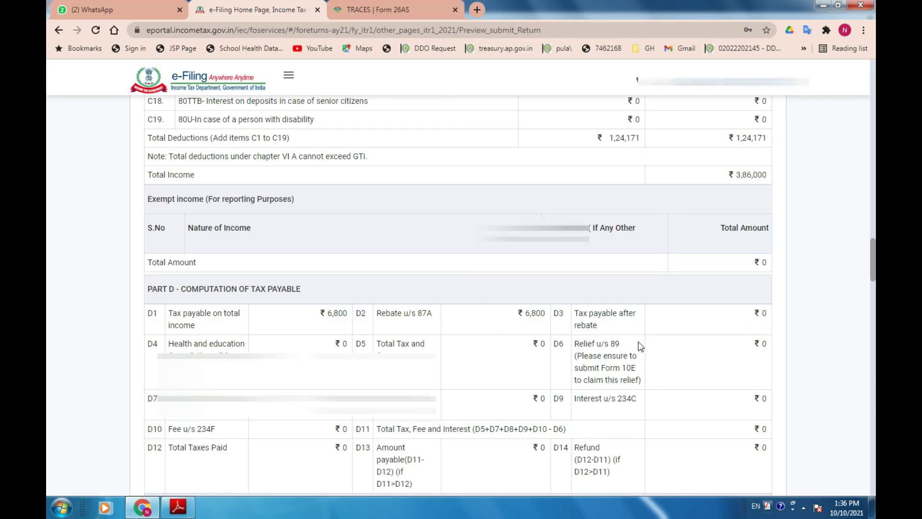
scroll(639, 343, down, 9)
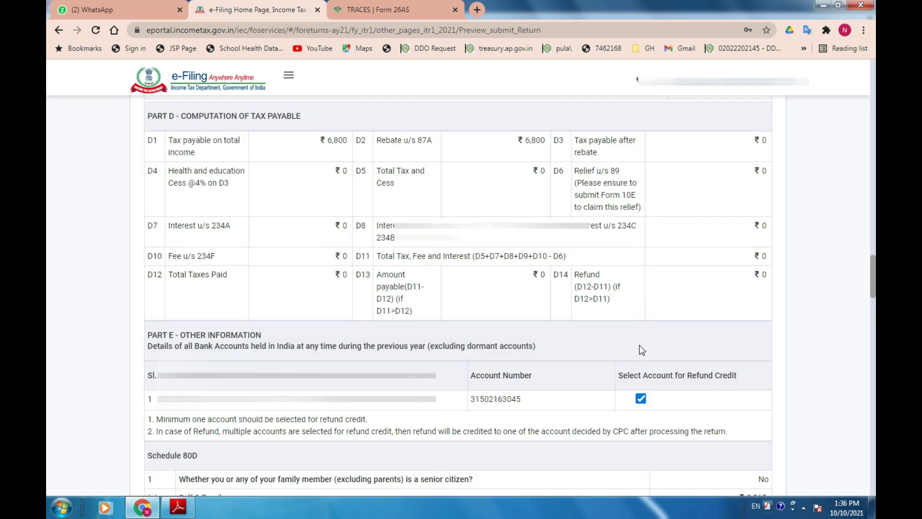
scroll(724, 367, down, 9)
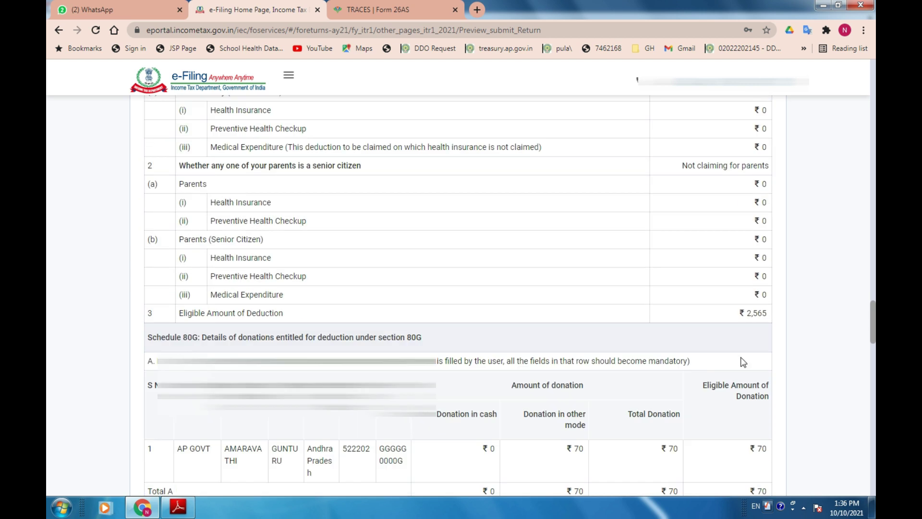
scroll(732, 360, down, 20)
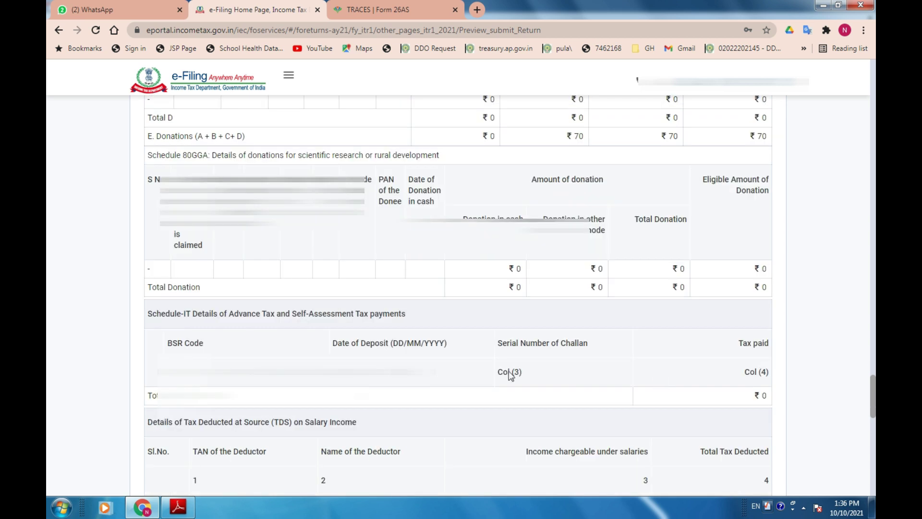
scroll(438, 421, down, 4)
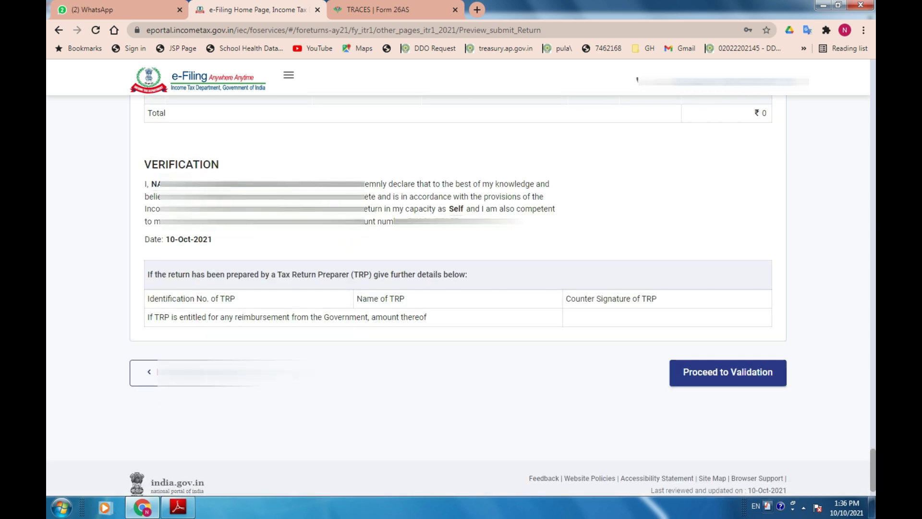
Validate the return without errors, proceed to verification and select e-Verify Now.
click(705, 379)
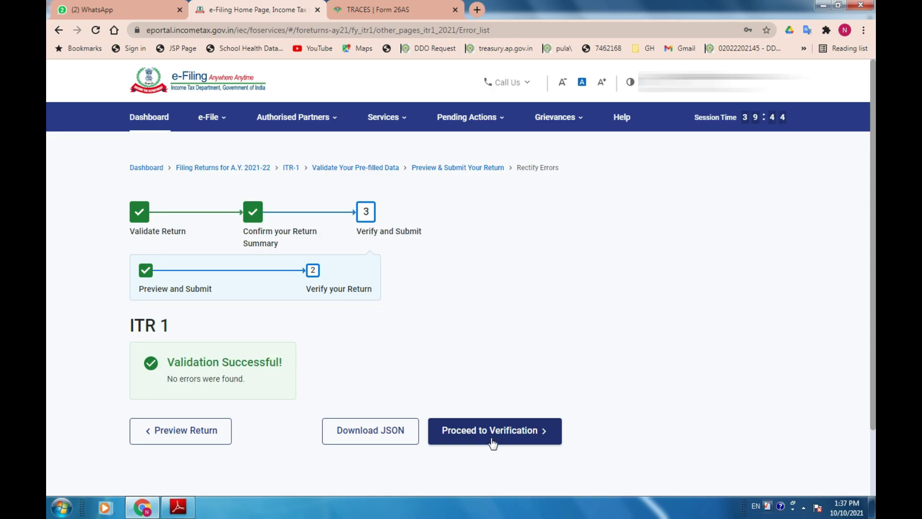
click(515, 439)
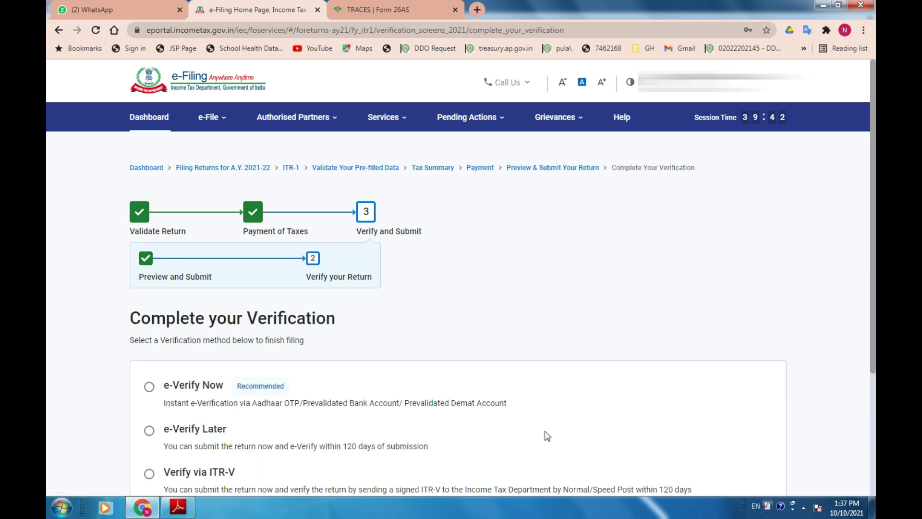
scroll(240, 365, down, 2)
click(150, 276)
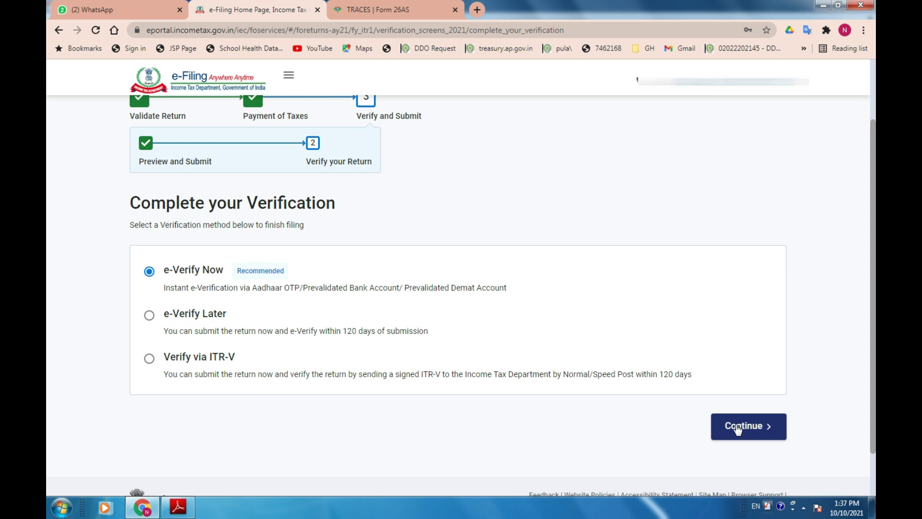
Choose OTP on the Aadhaar-registered mobile as the e-verification method.
click(740, 429)
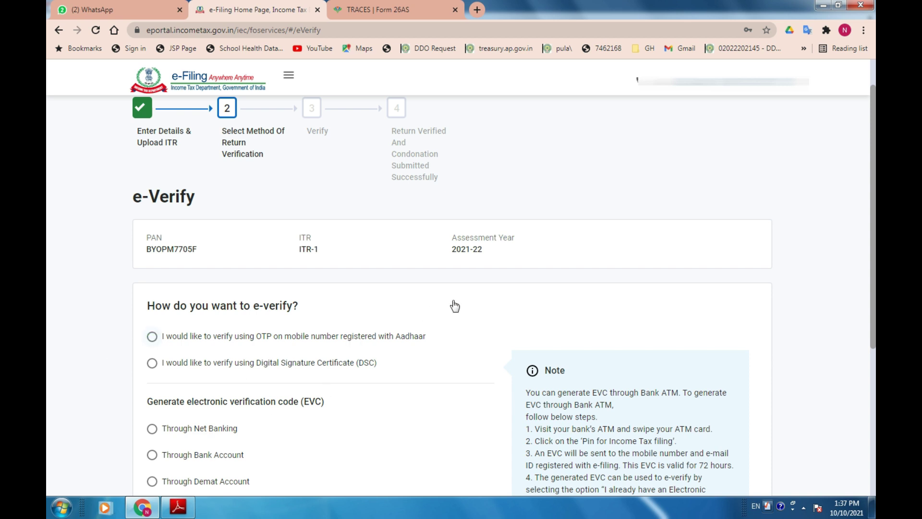
click(519, 299)
scroll(521, 305, down, 5)
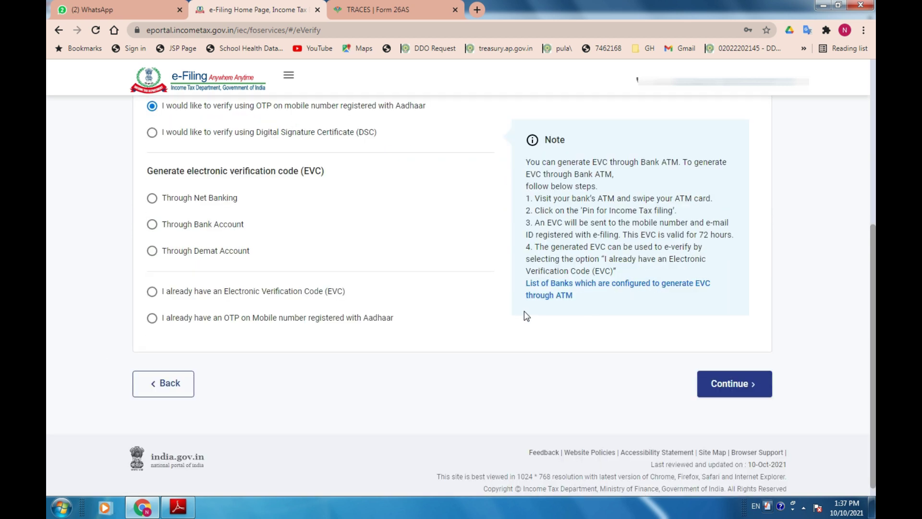
click(707, 390)
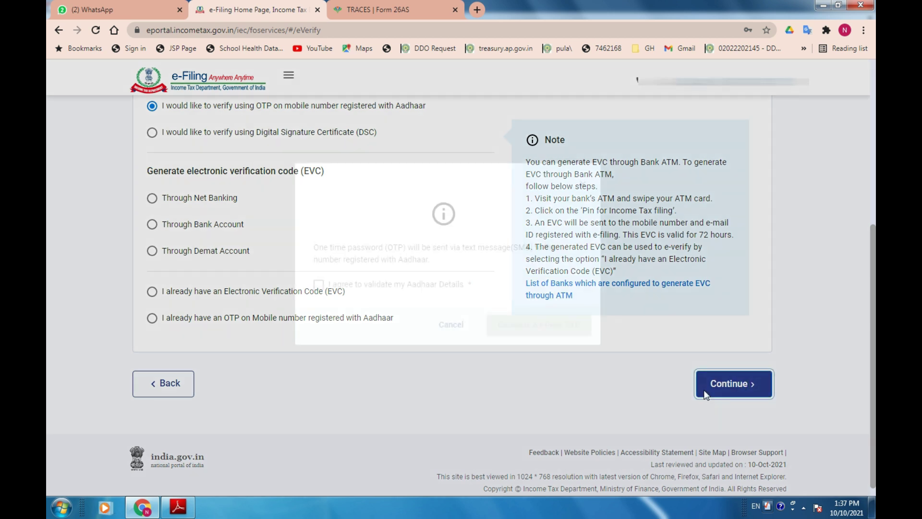
Consent, generate the Aadhaar OTP, enter the received code and validate it.
click(318, 308)
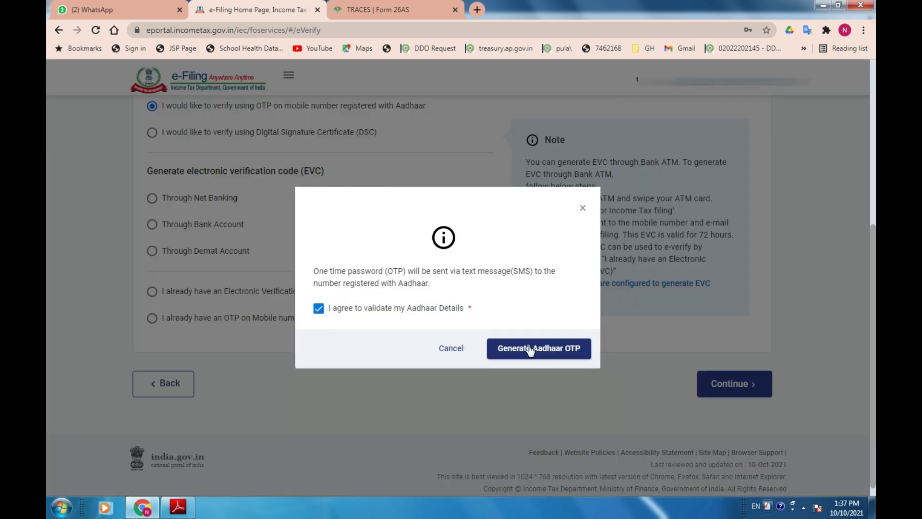
click(541, 353)
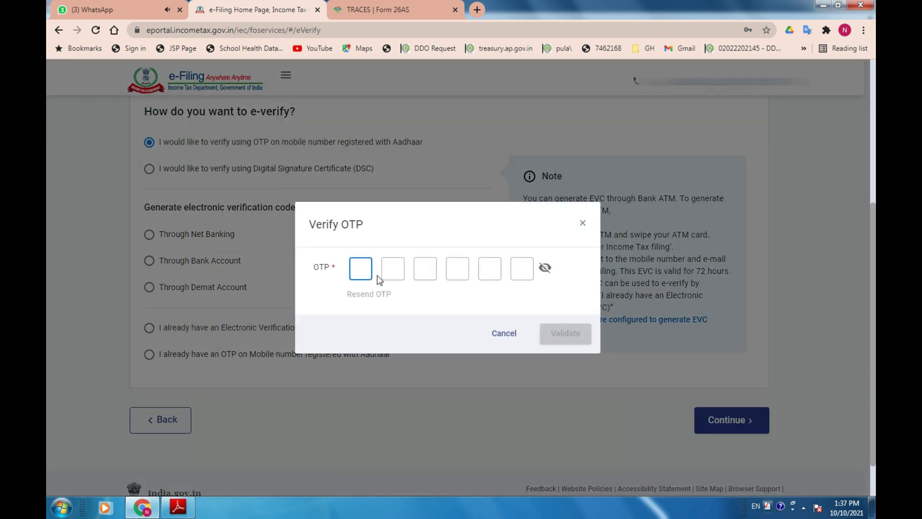
text(••••••)
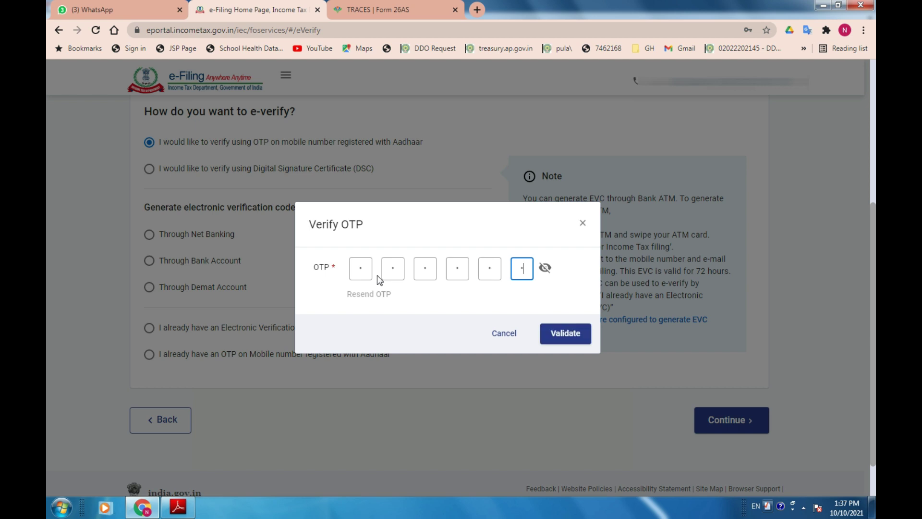
click(562, 341)
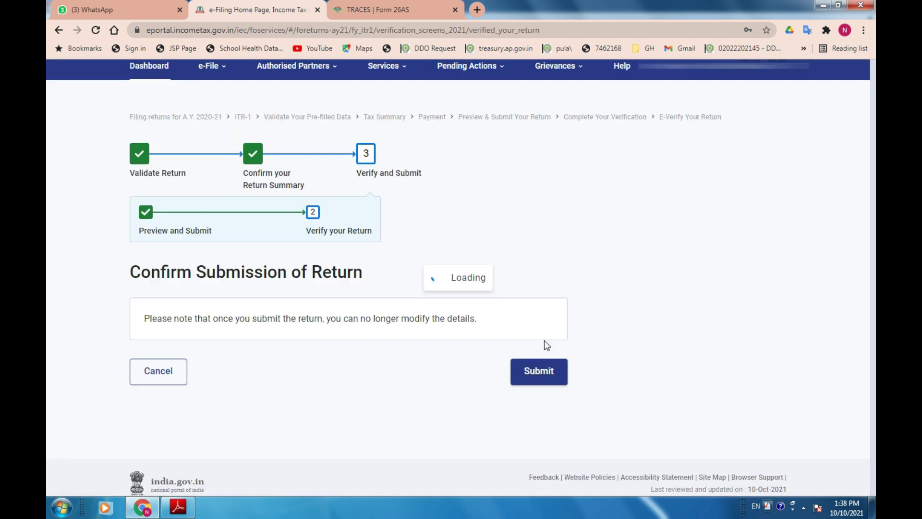